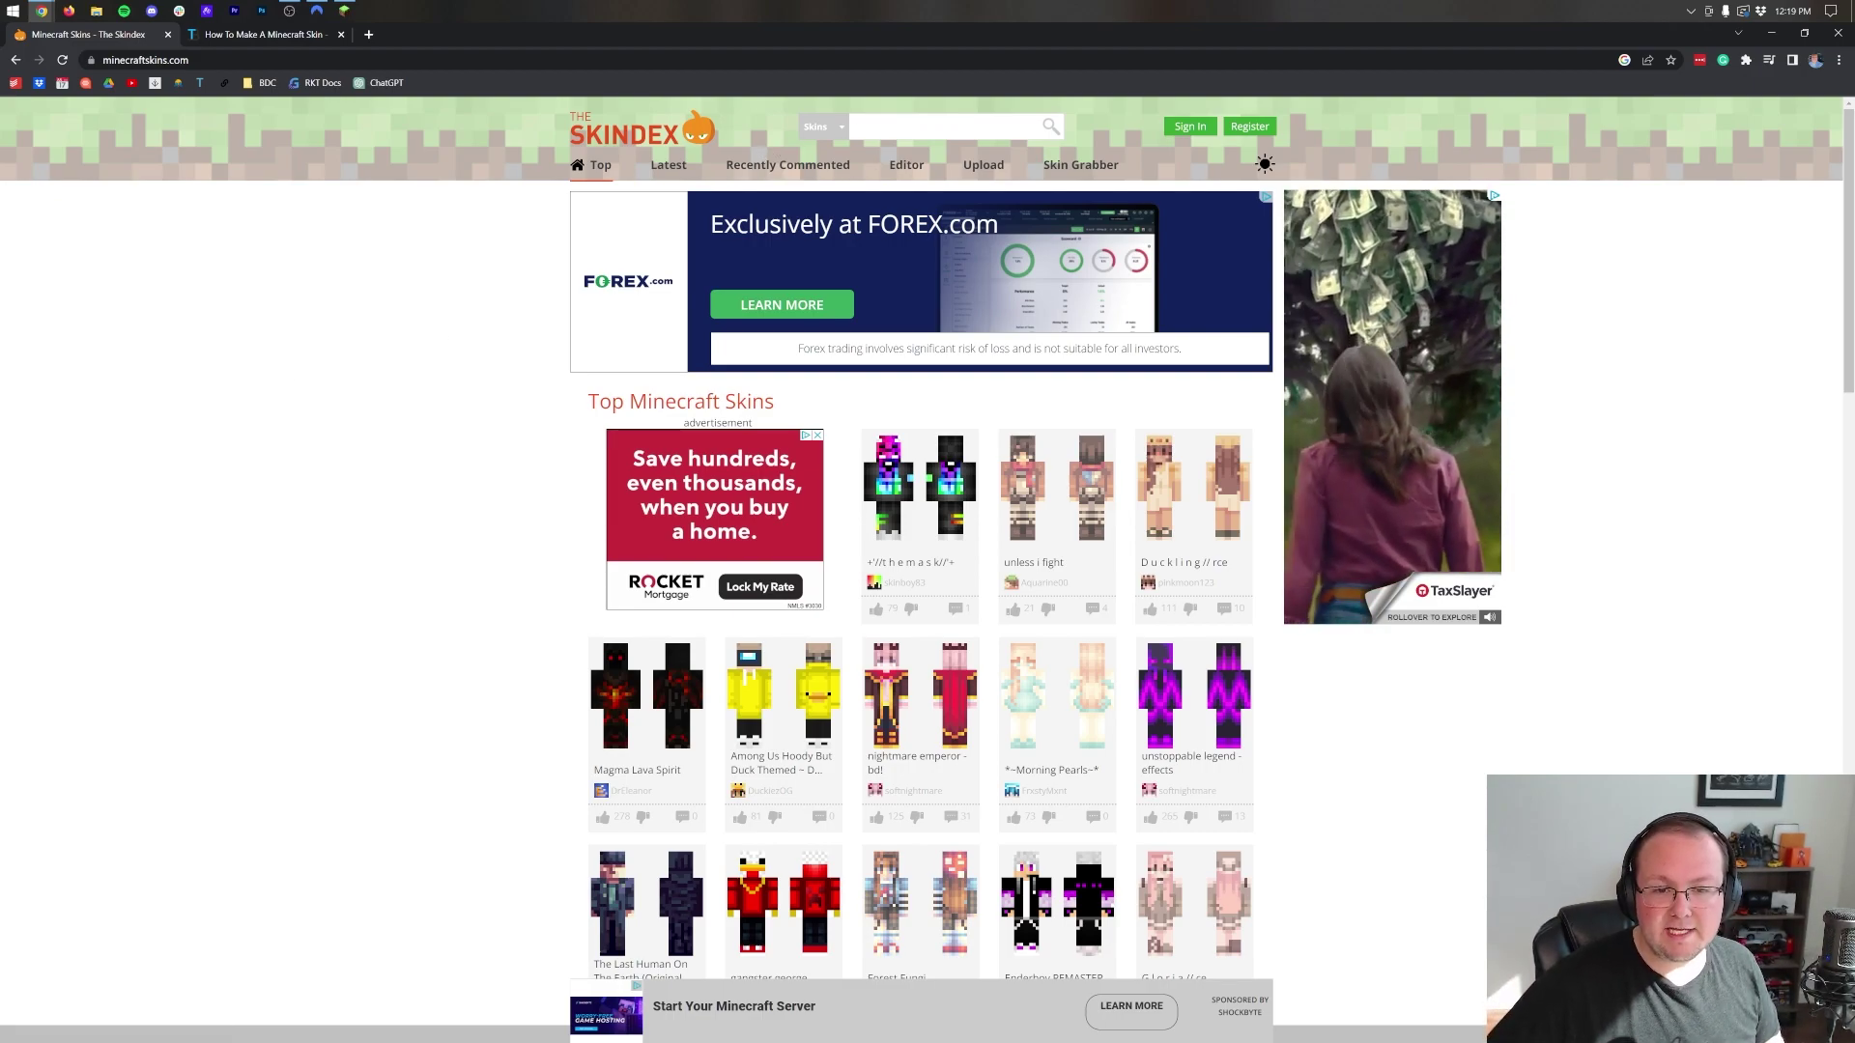
Step: Search the skins for "knight" and download the "Knight with dark armor" skin
text(knight)
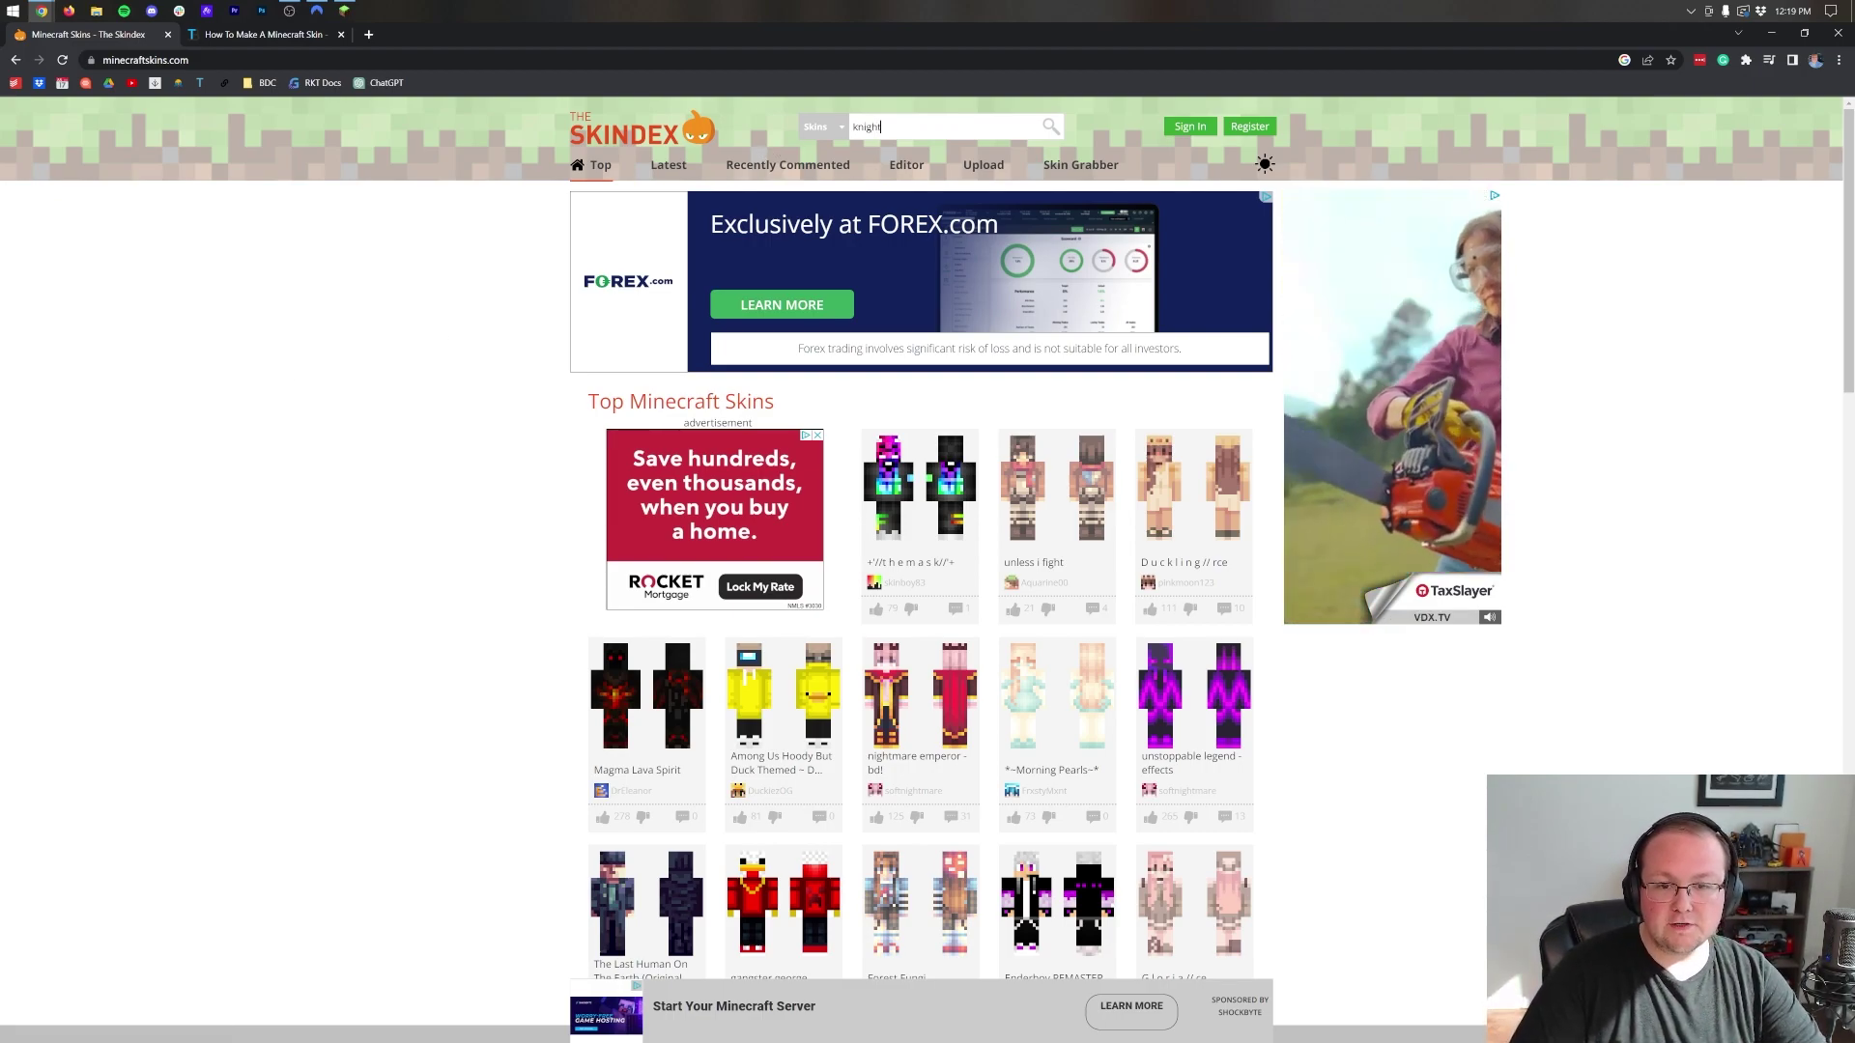
key(Return)
scroll(1285, 401, down, 3)
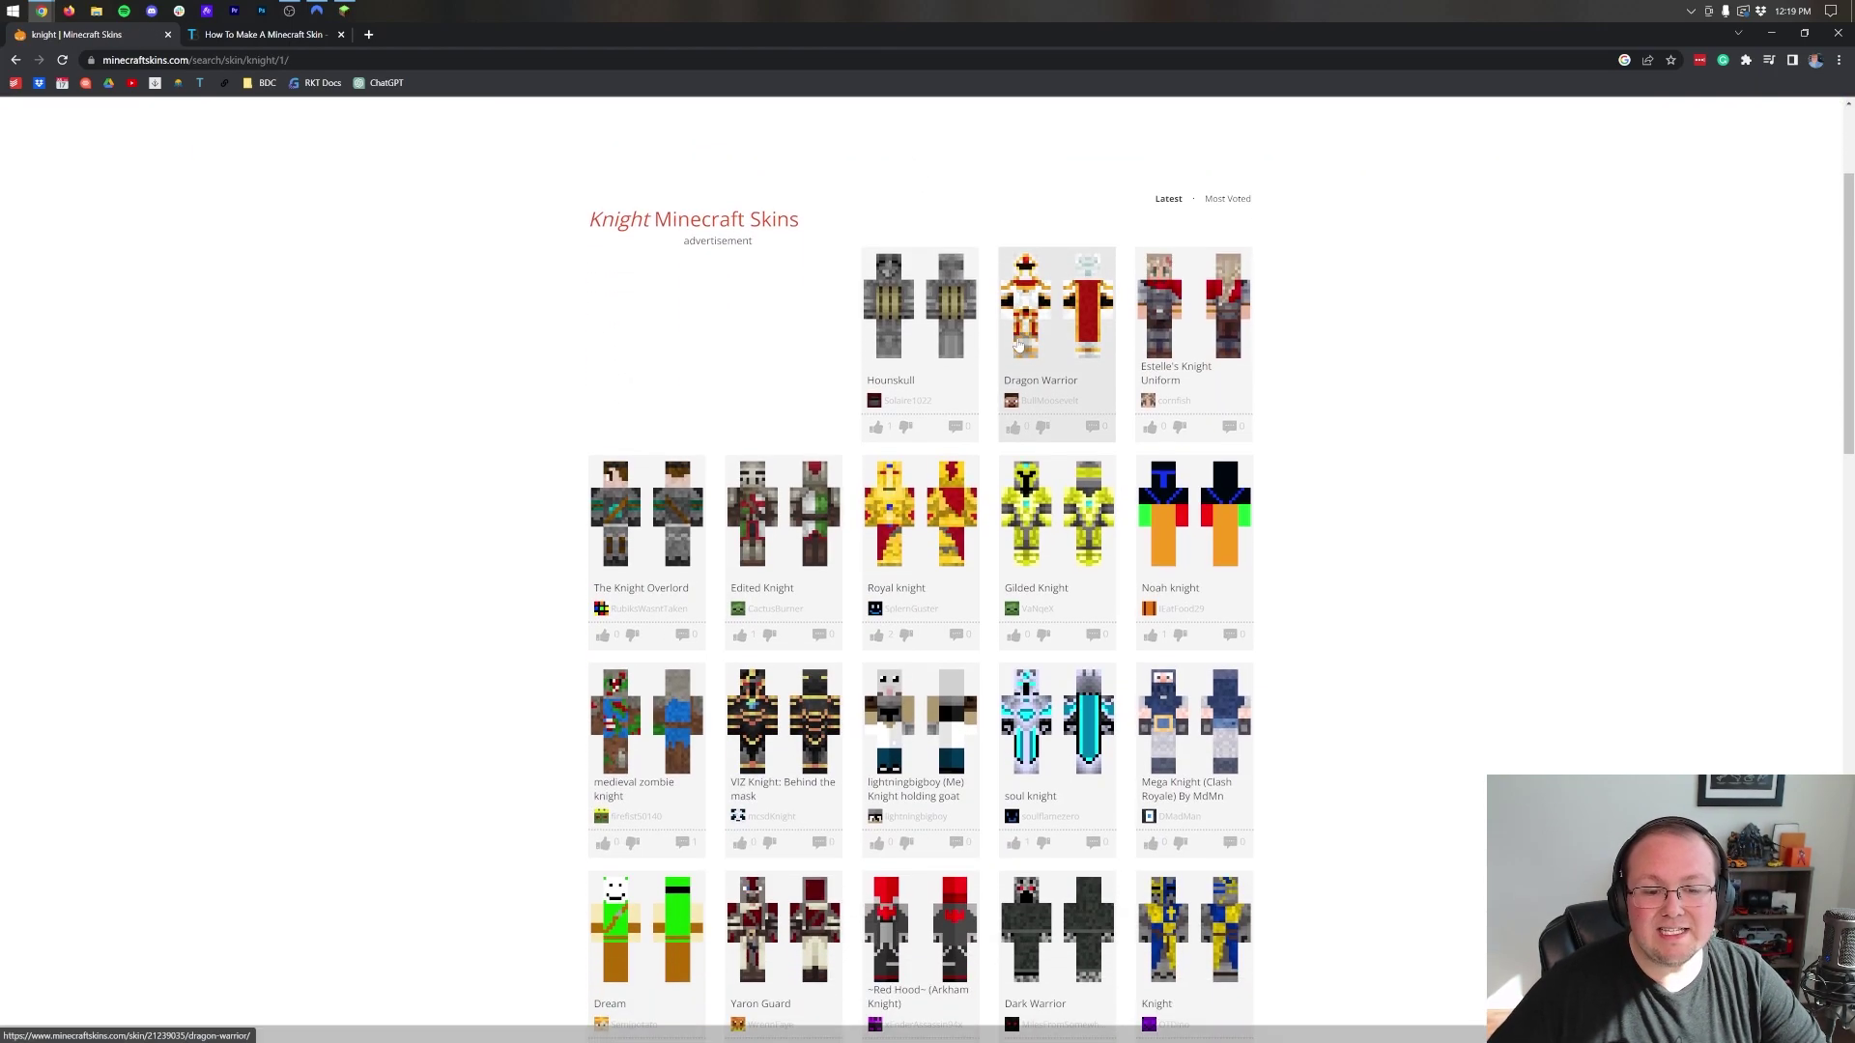
scroll(1285, 401, down, 5)
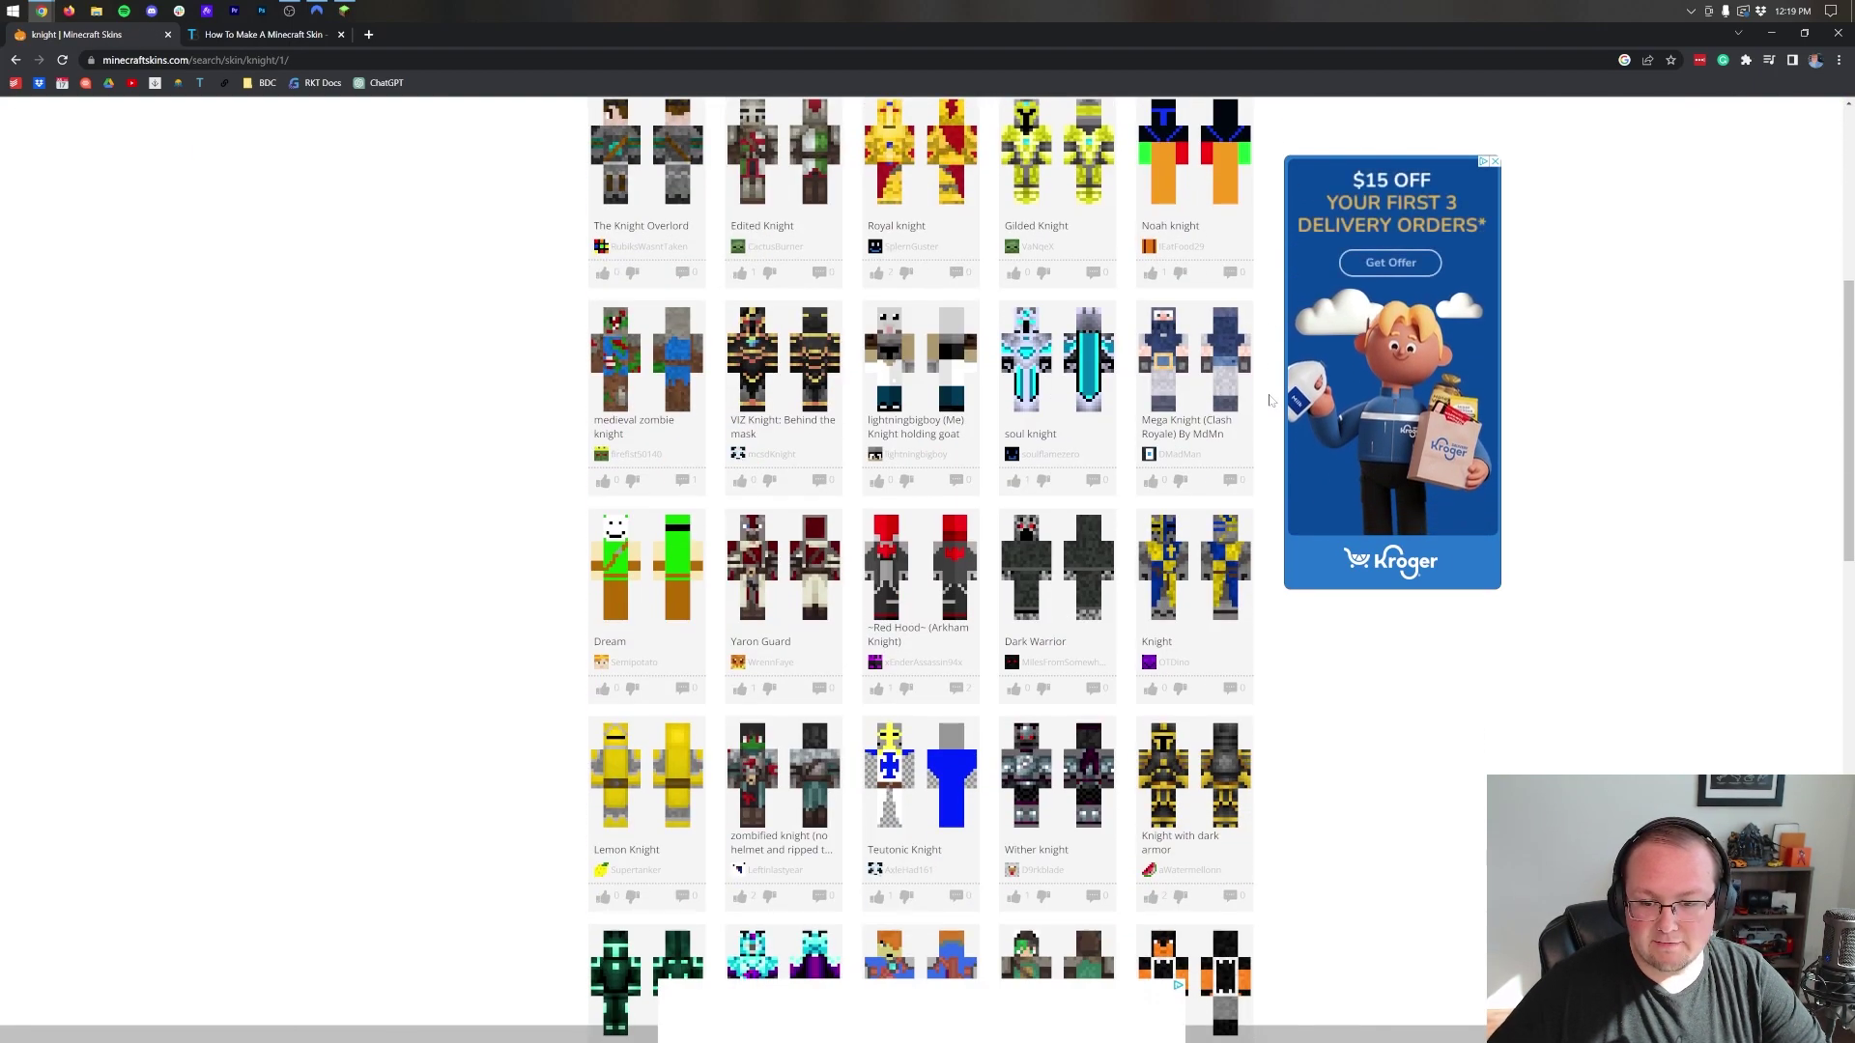
scroll(1272, 400, down, 2)
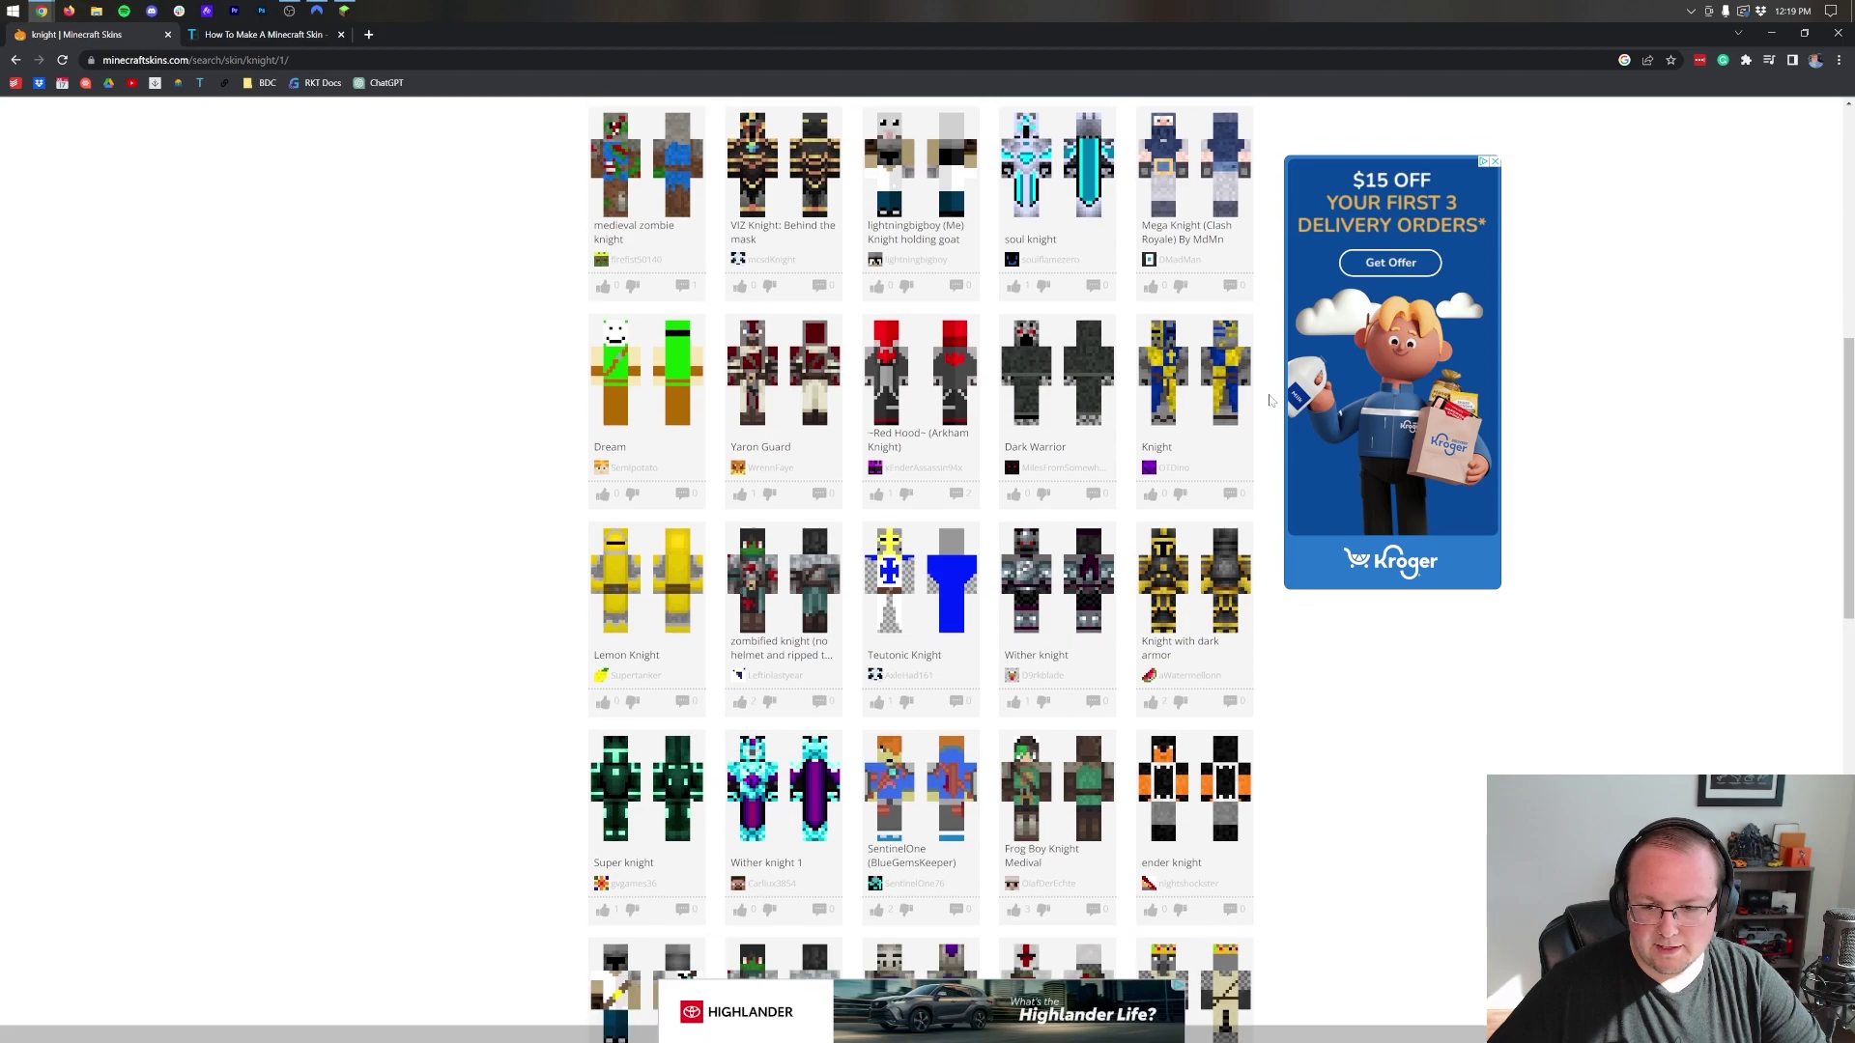
click(1174, 471)
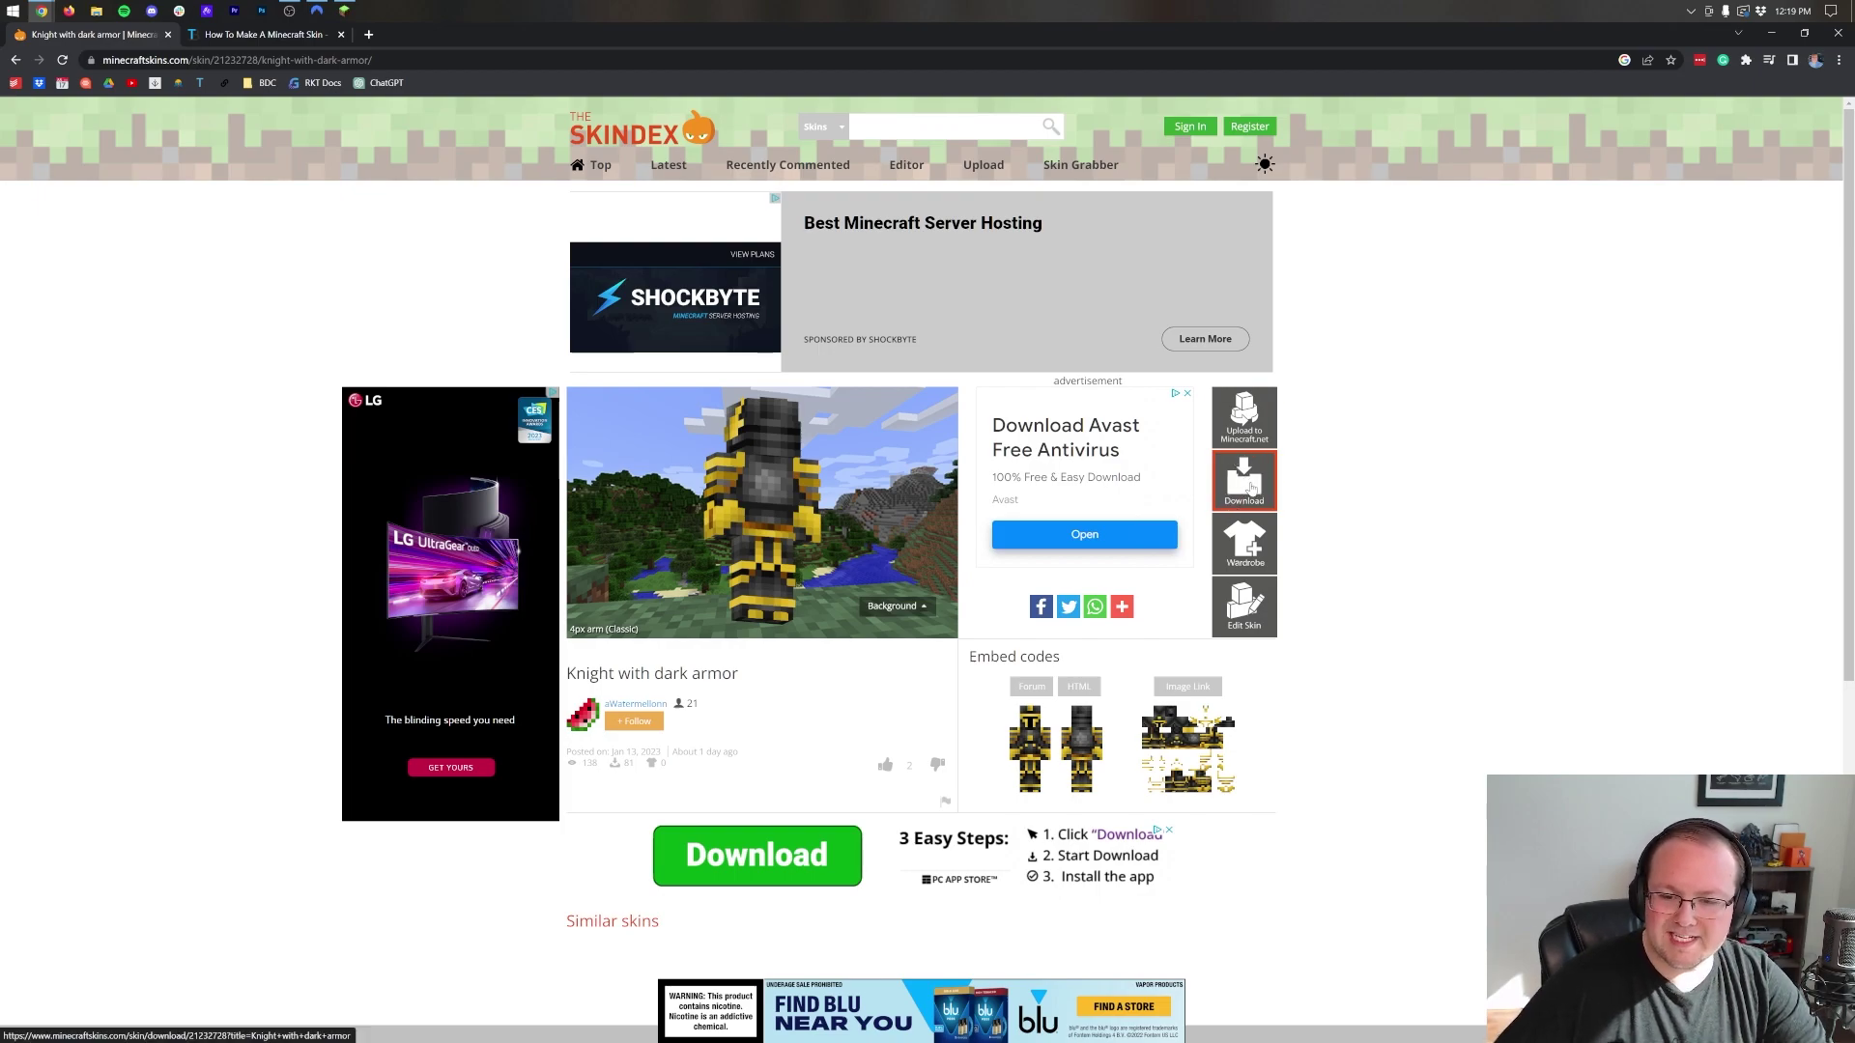
click(1251, 488)
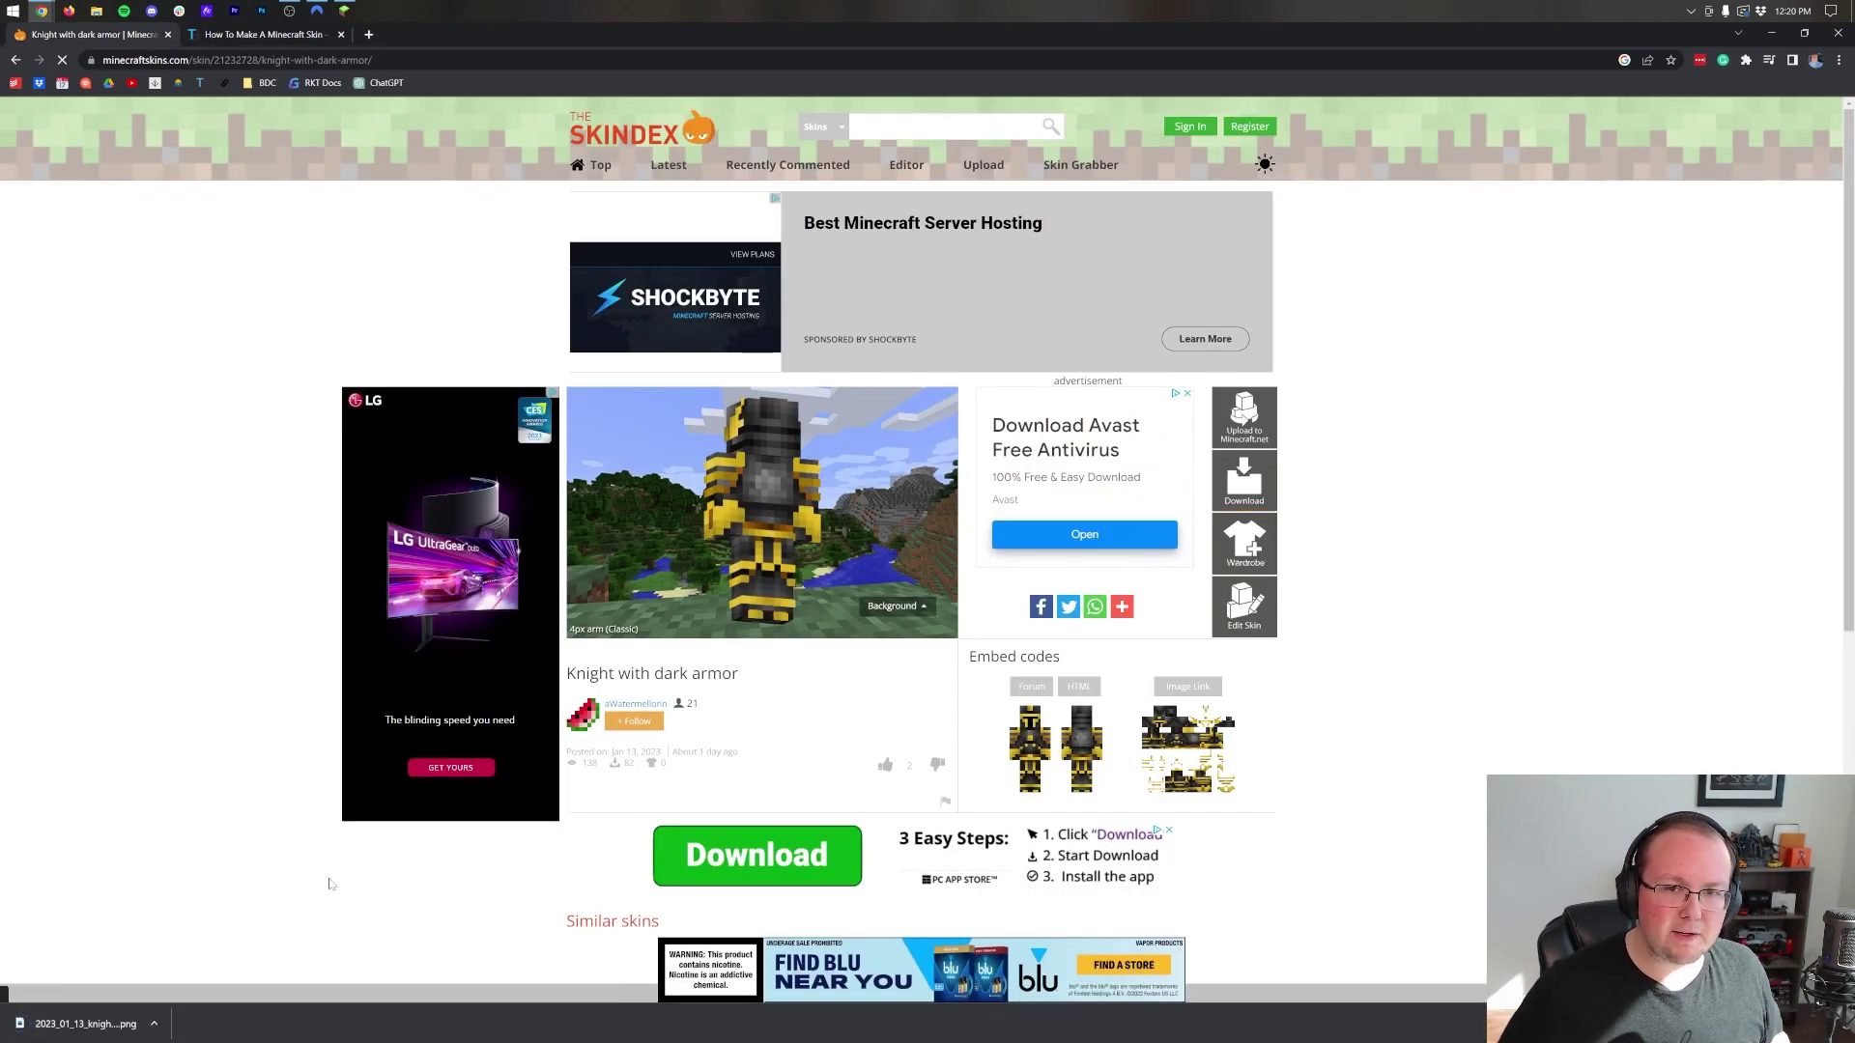
Step: Skim the "How To Make A Minecraft Skin" article and follow its link to the Skin Editor
click(247, 38)
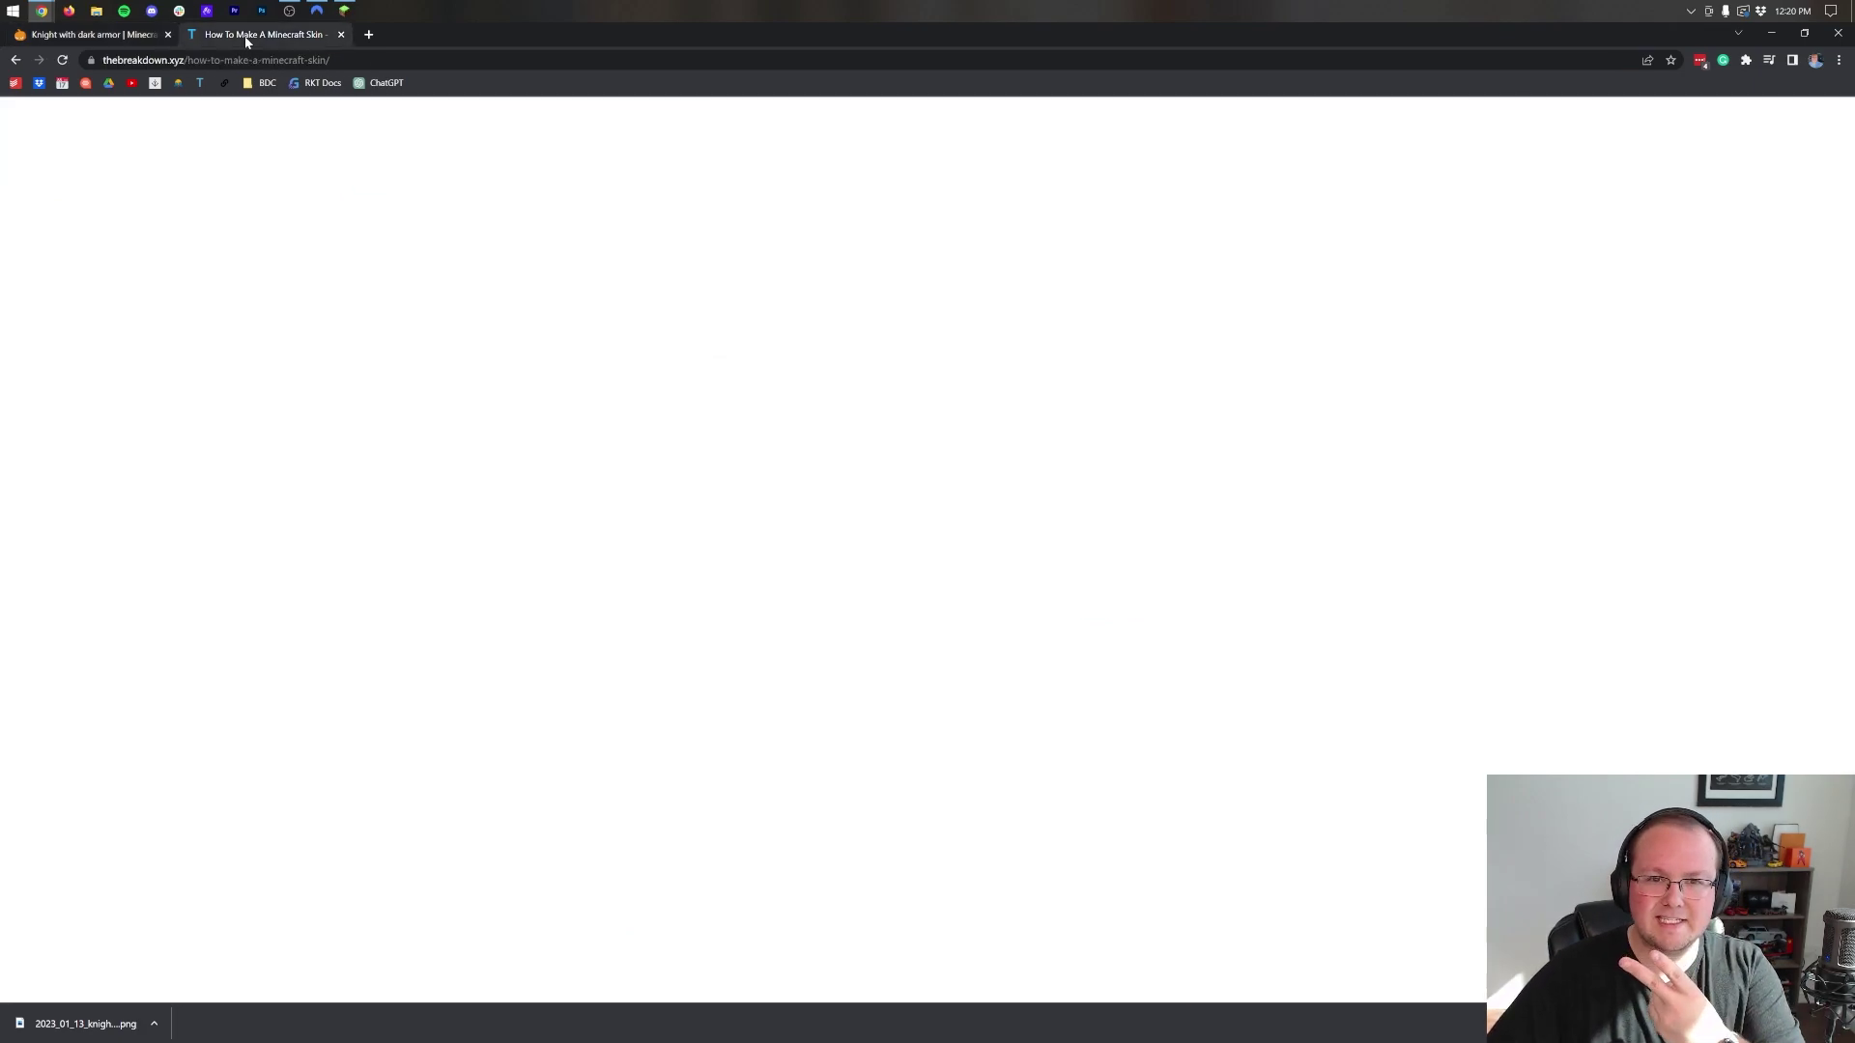
scroll(467, 620, down, 2)
scroll(468, 619, down, 10)
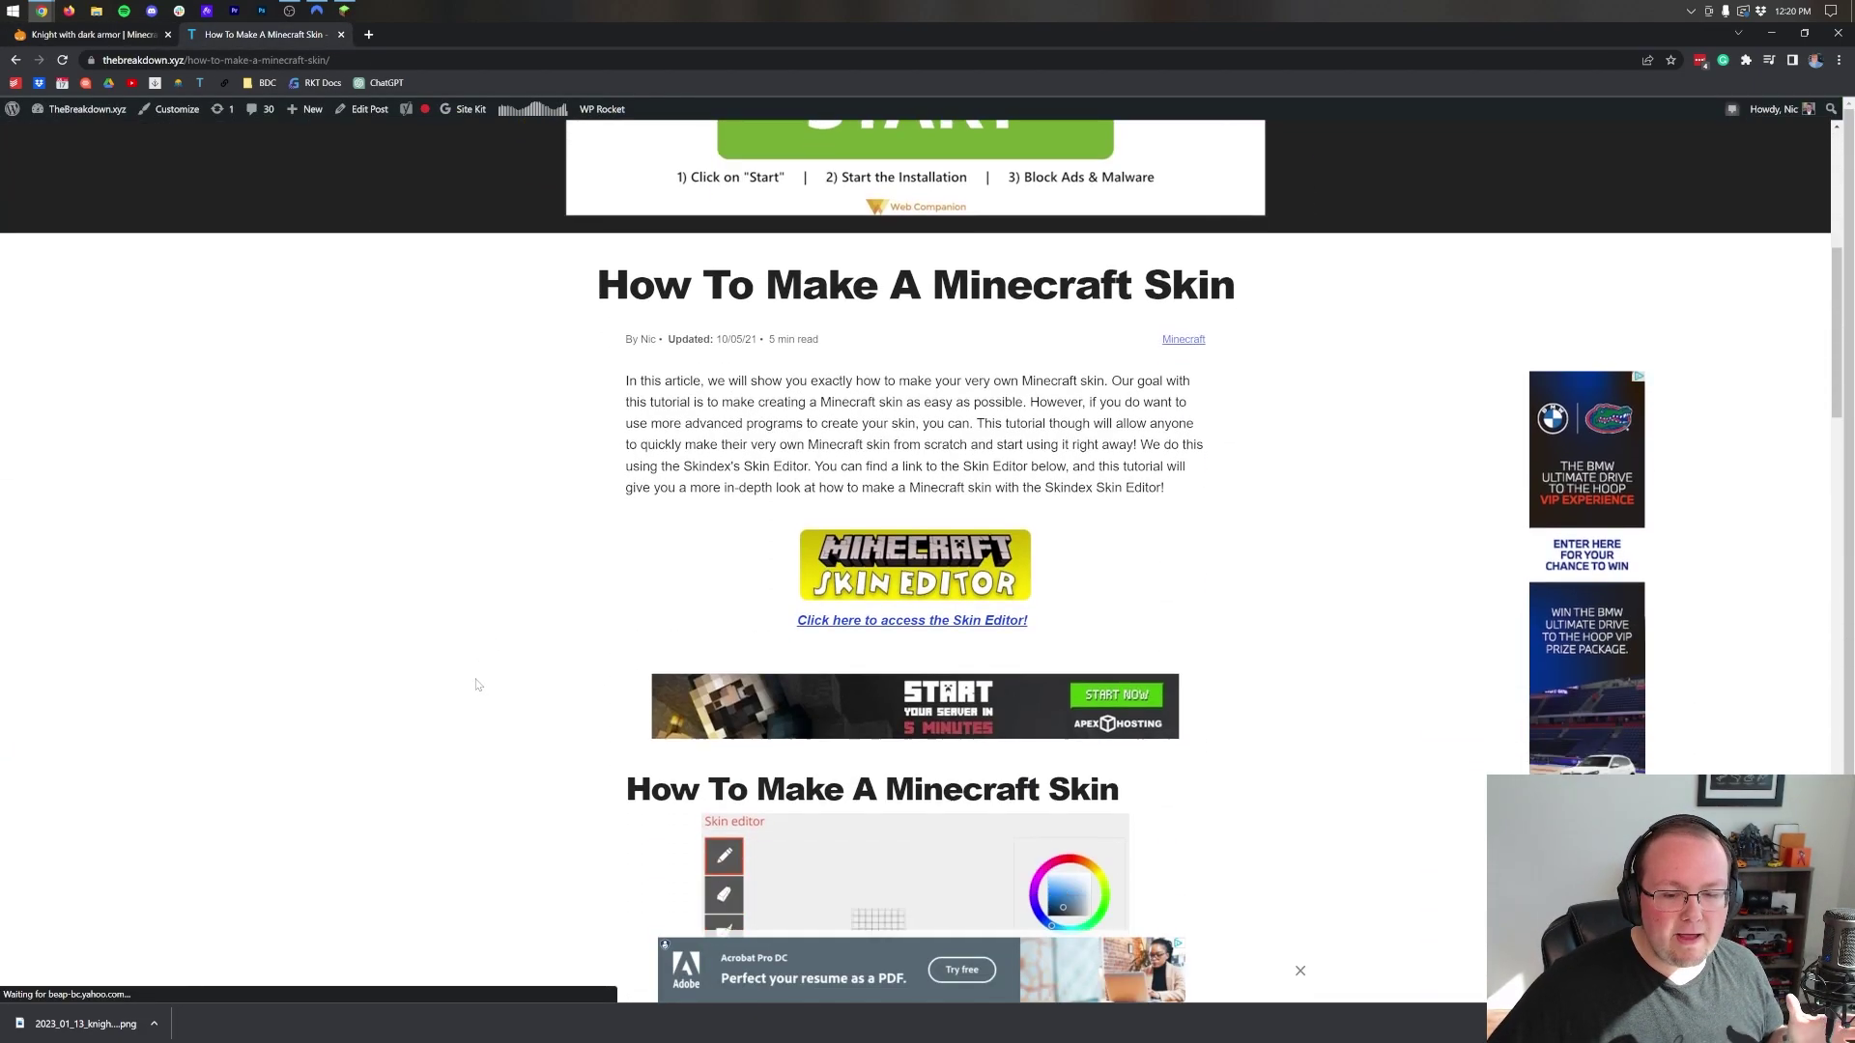
scroll(480, 622, down, 15)
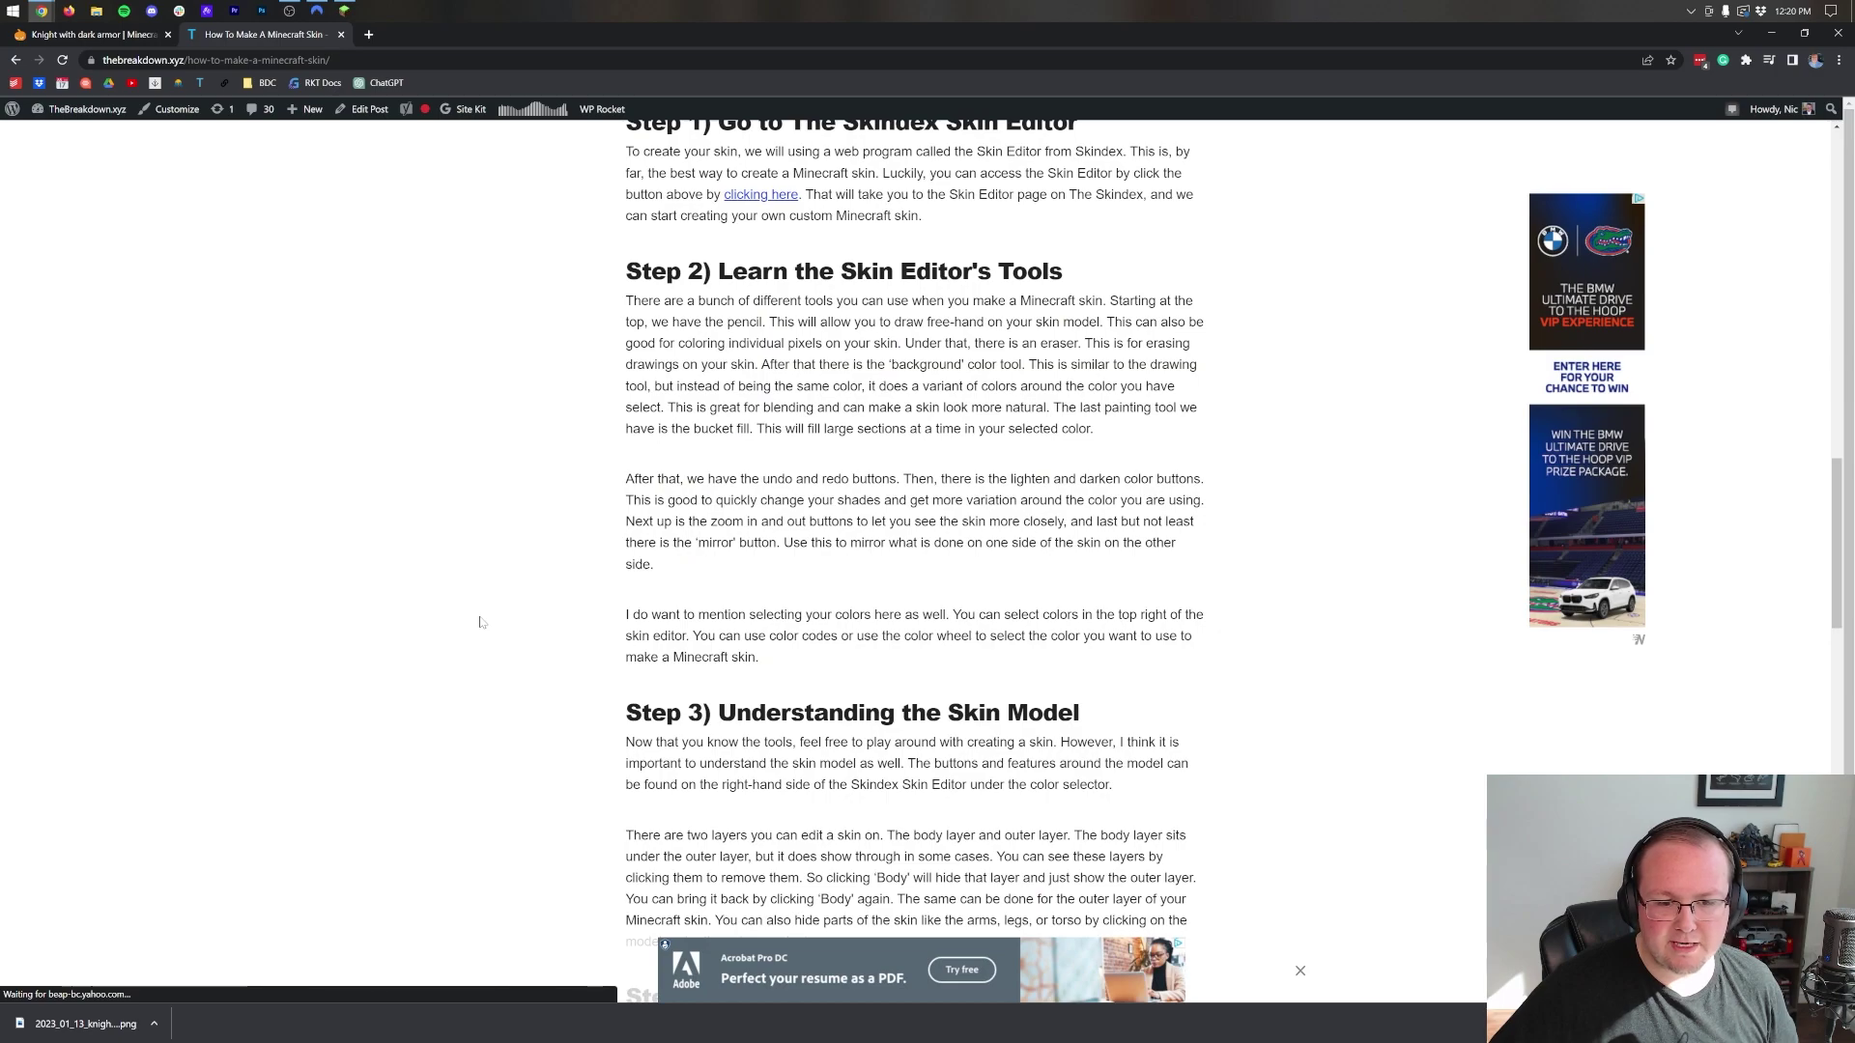
scroll(480, 622, up, 10)
scroll(480, 623, up, 15)
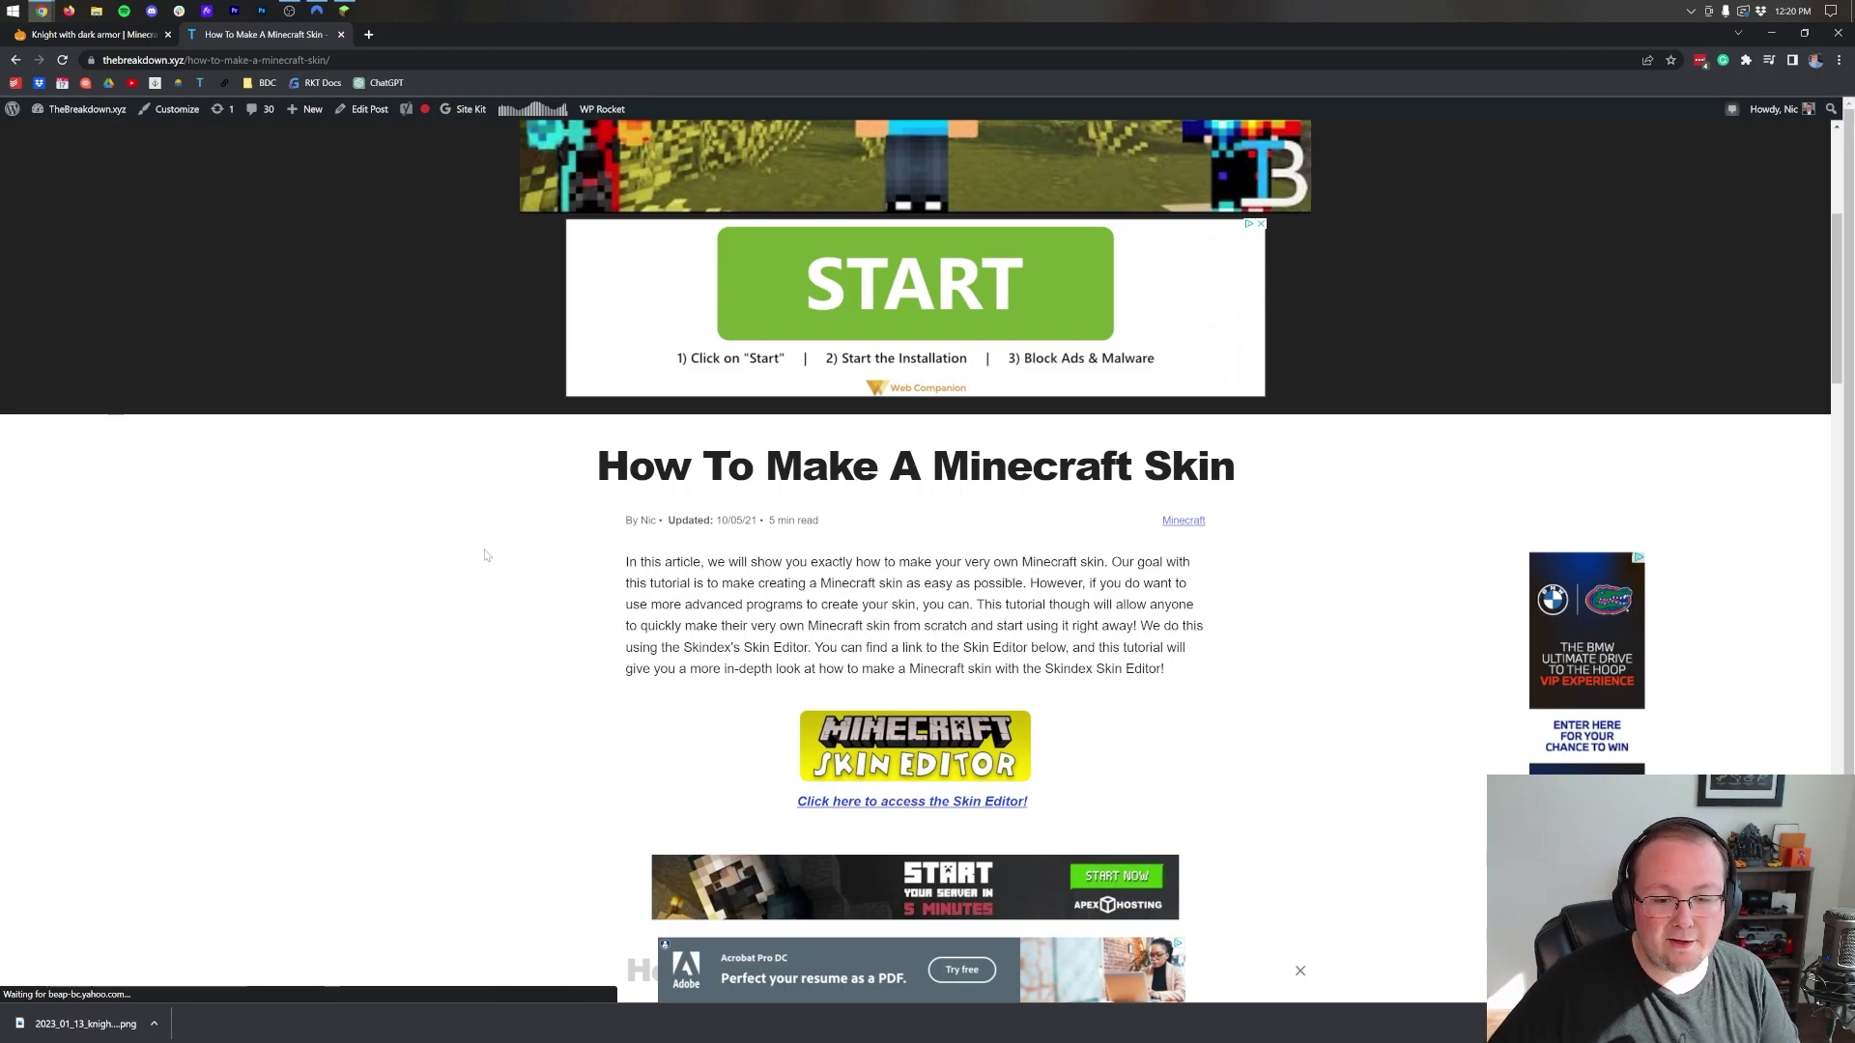
scroll(486, 556, down, 2)
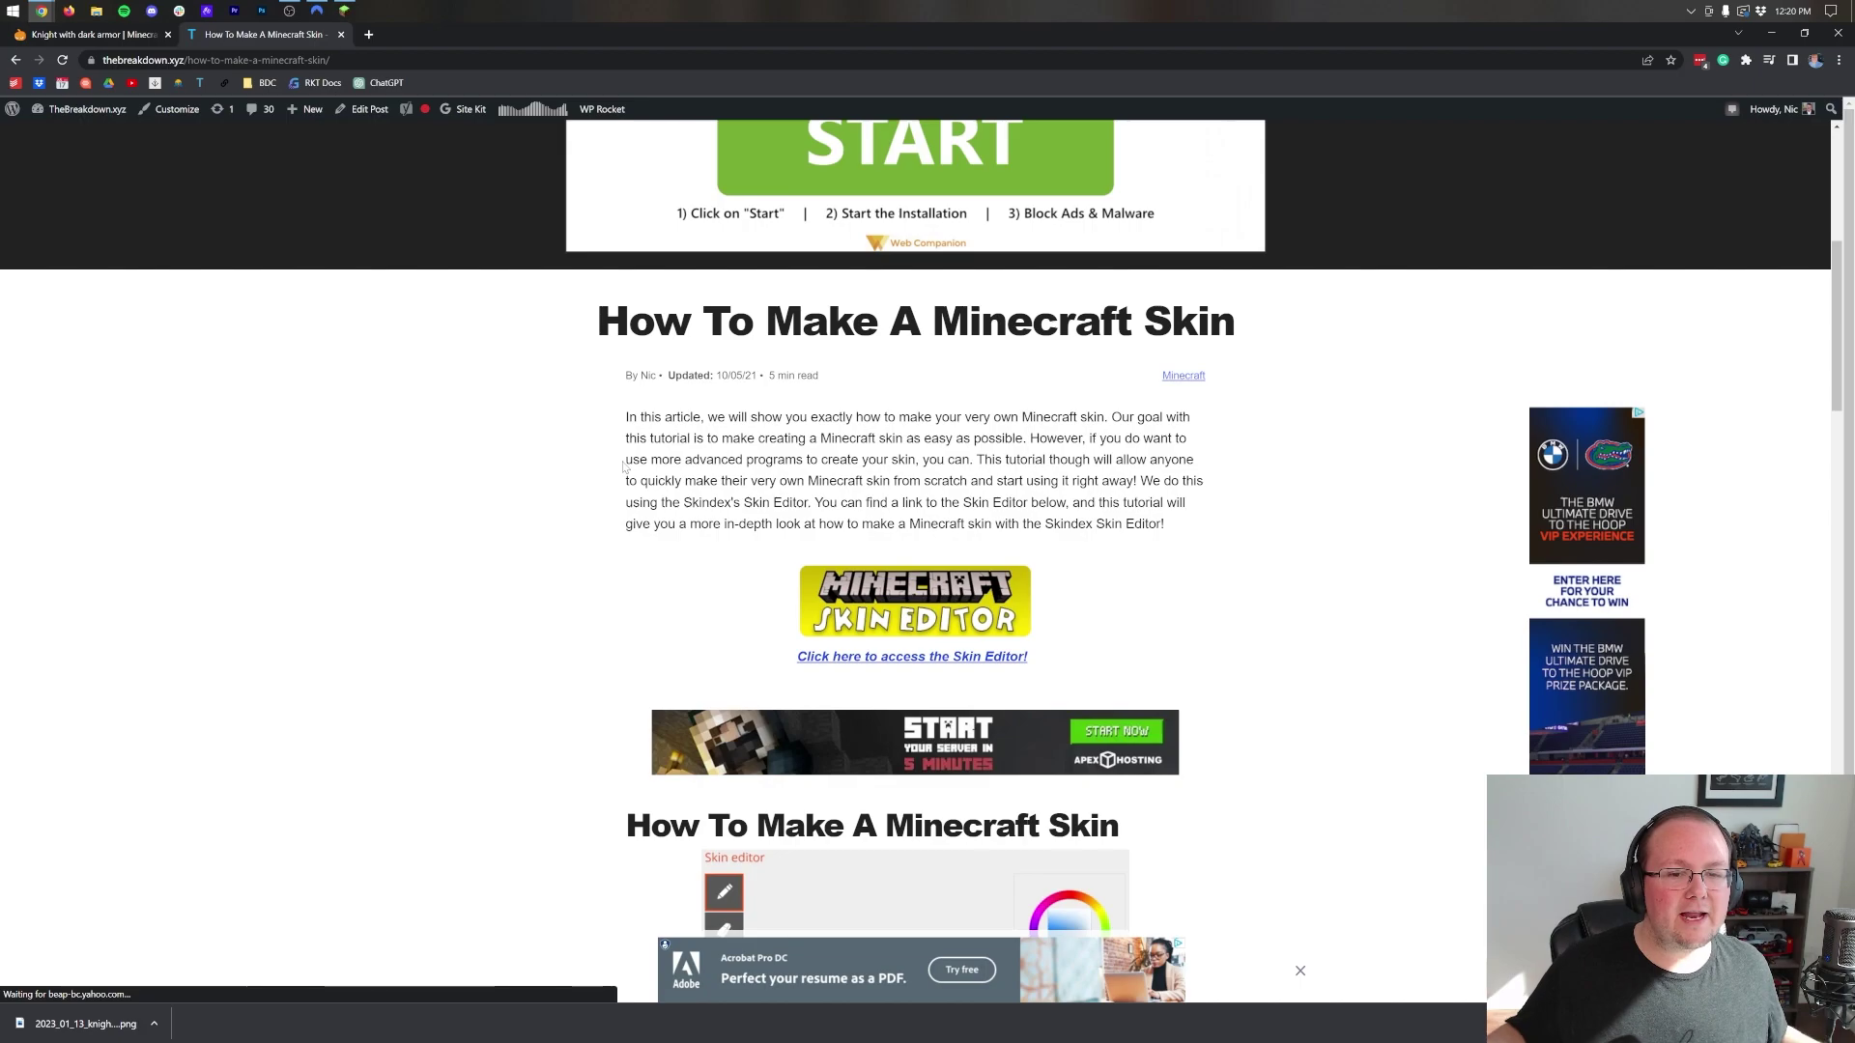
click(912, 656)
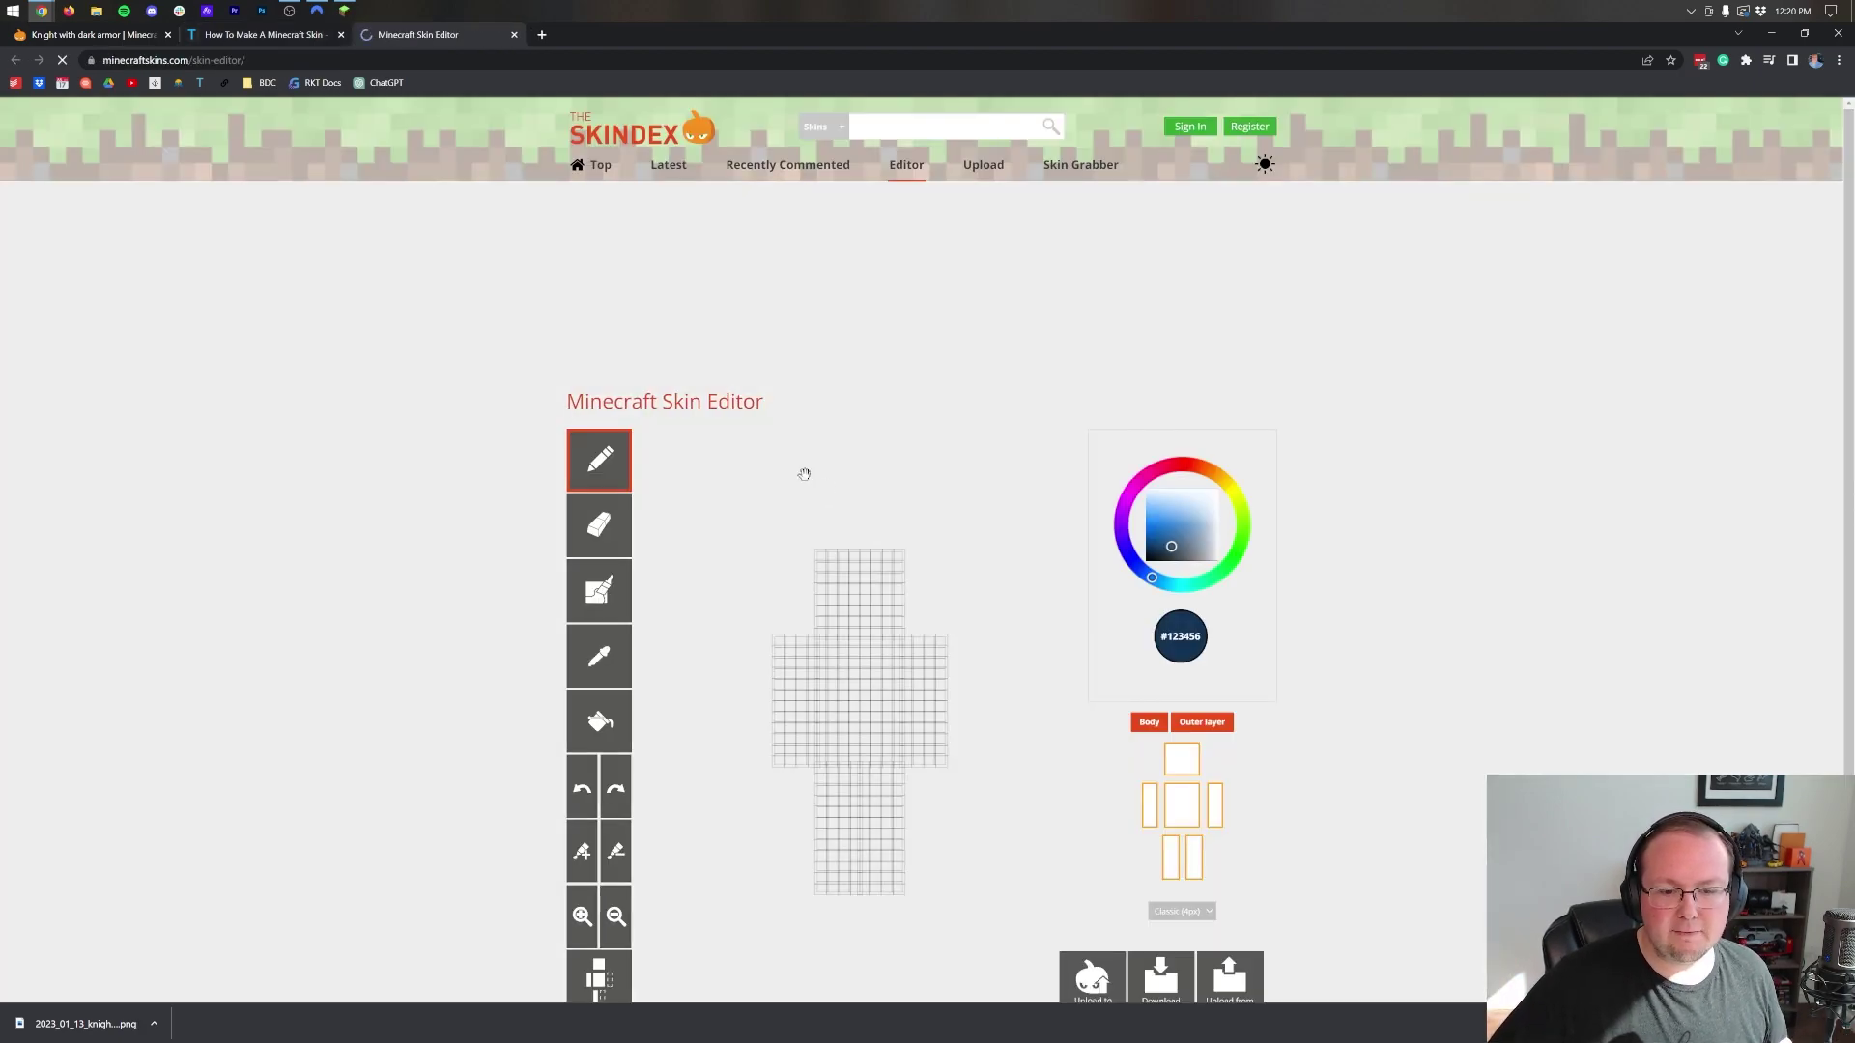
Step: Load 2023_01_13_knight-with-dark-armor-21232728.png from Downloads into the skin editor as a Classic (4 px arms) skin
scroll(804, 474, down, 2)
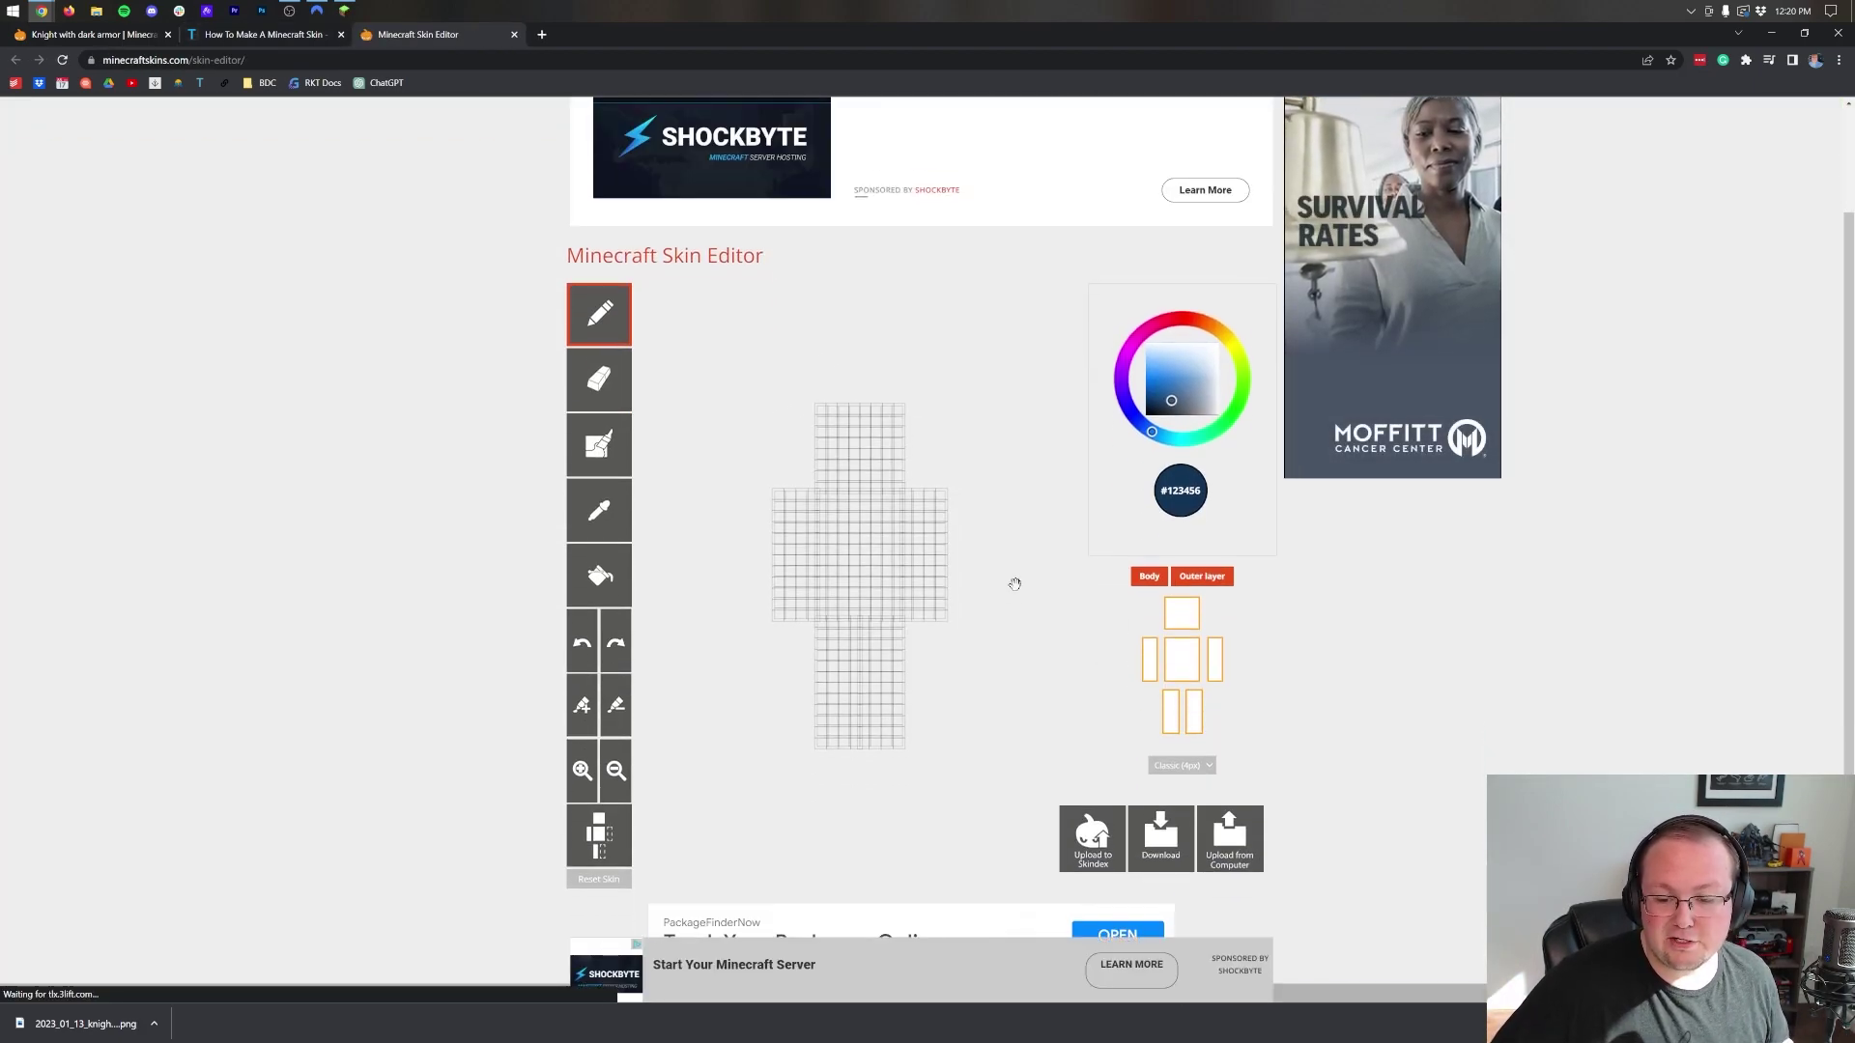
scroll(1014, 584, down, 1)
click(1229, 767)
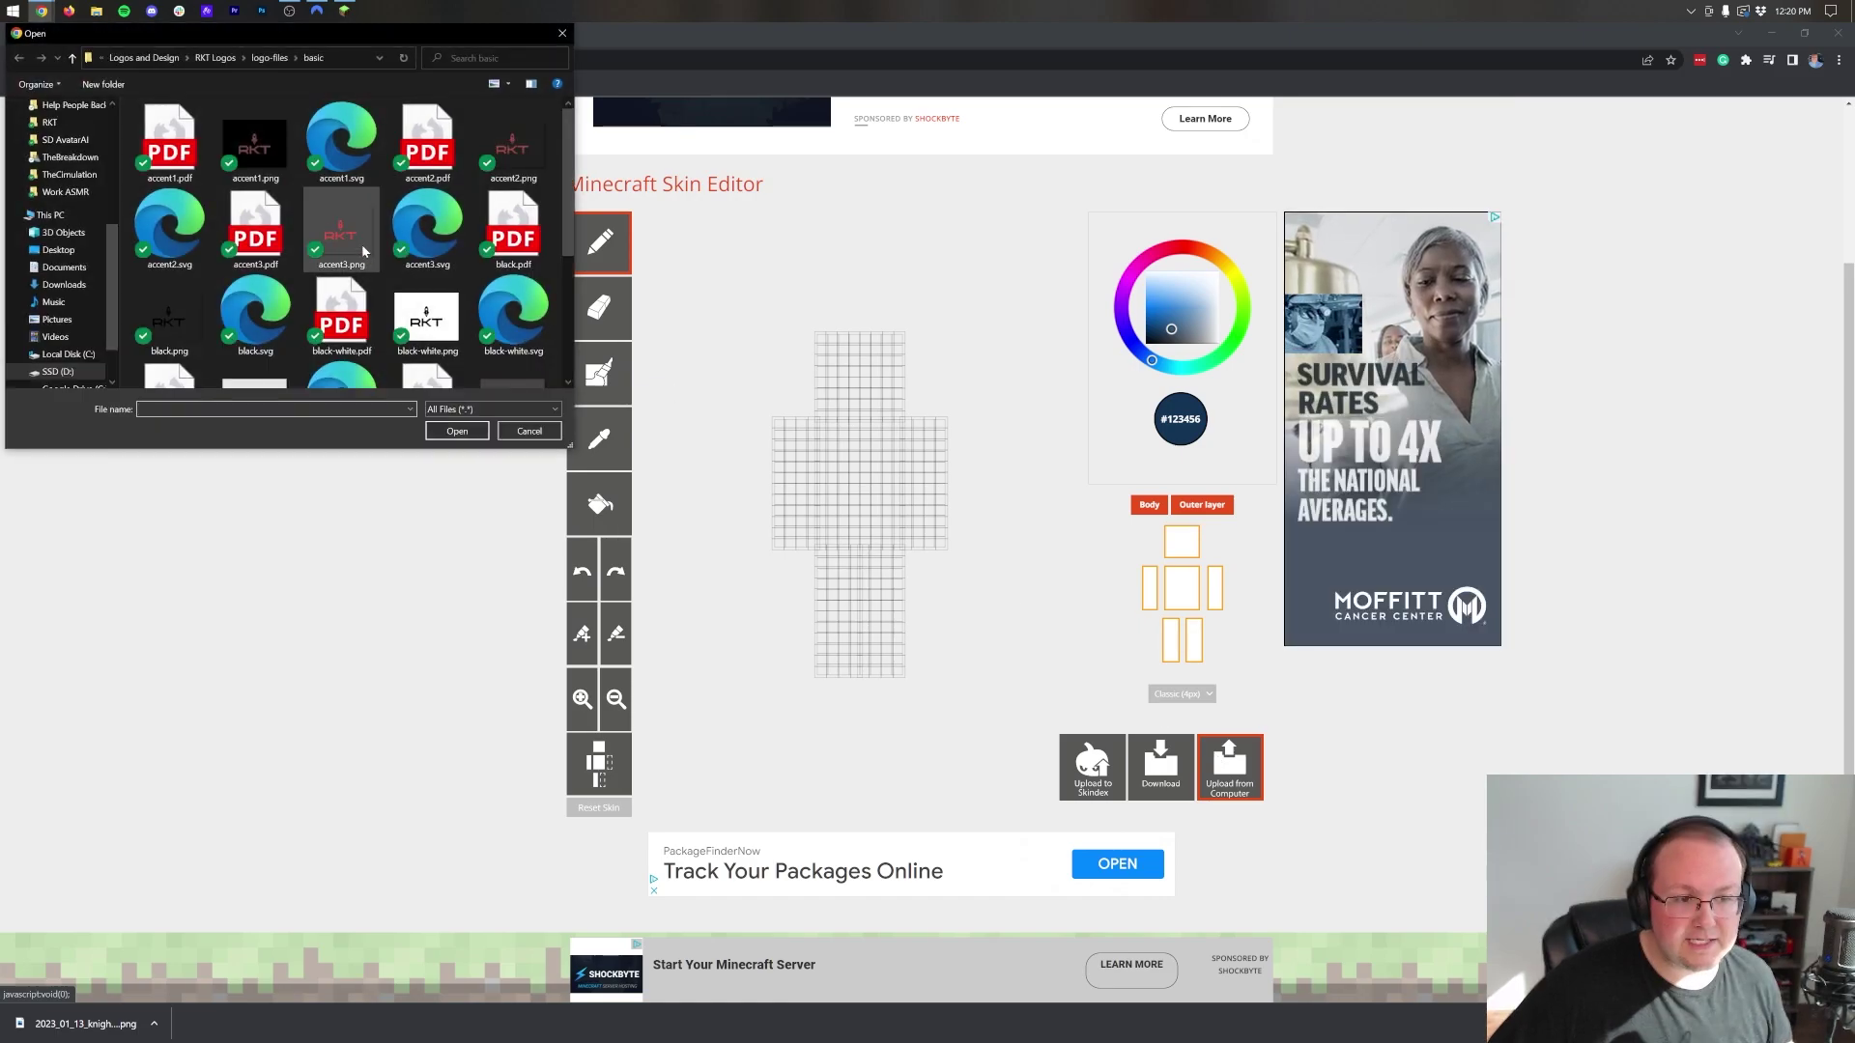
click(64, 284)
click(166, 146)
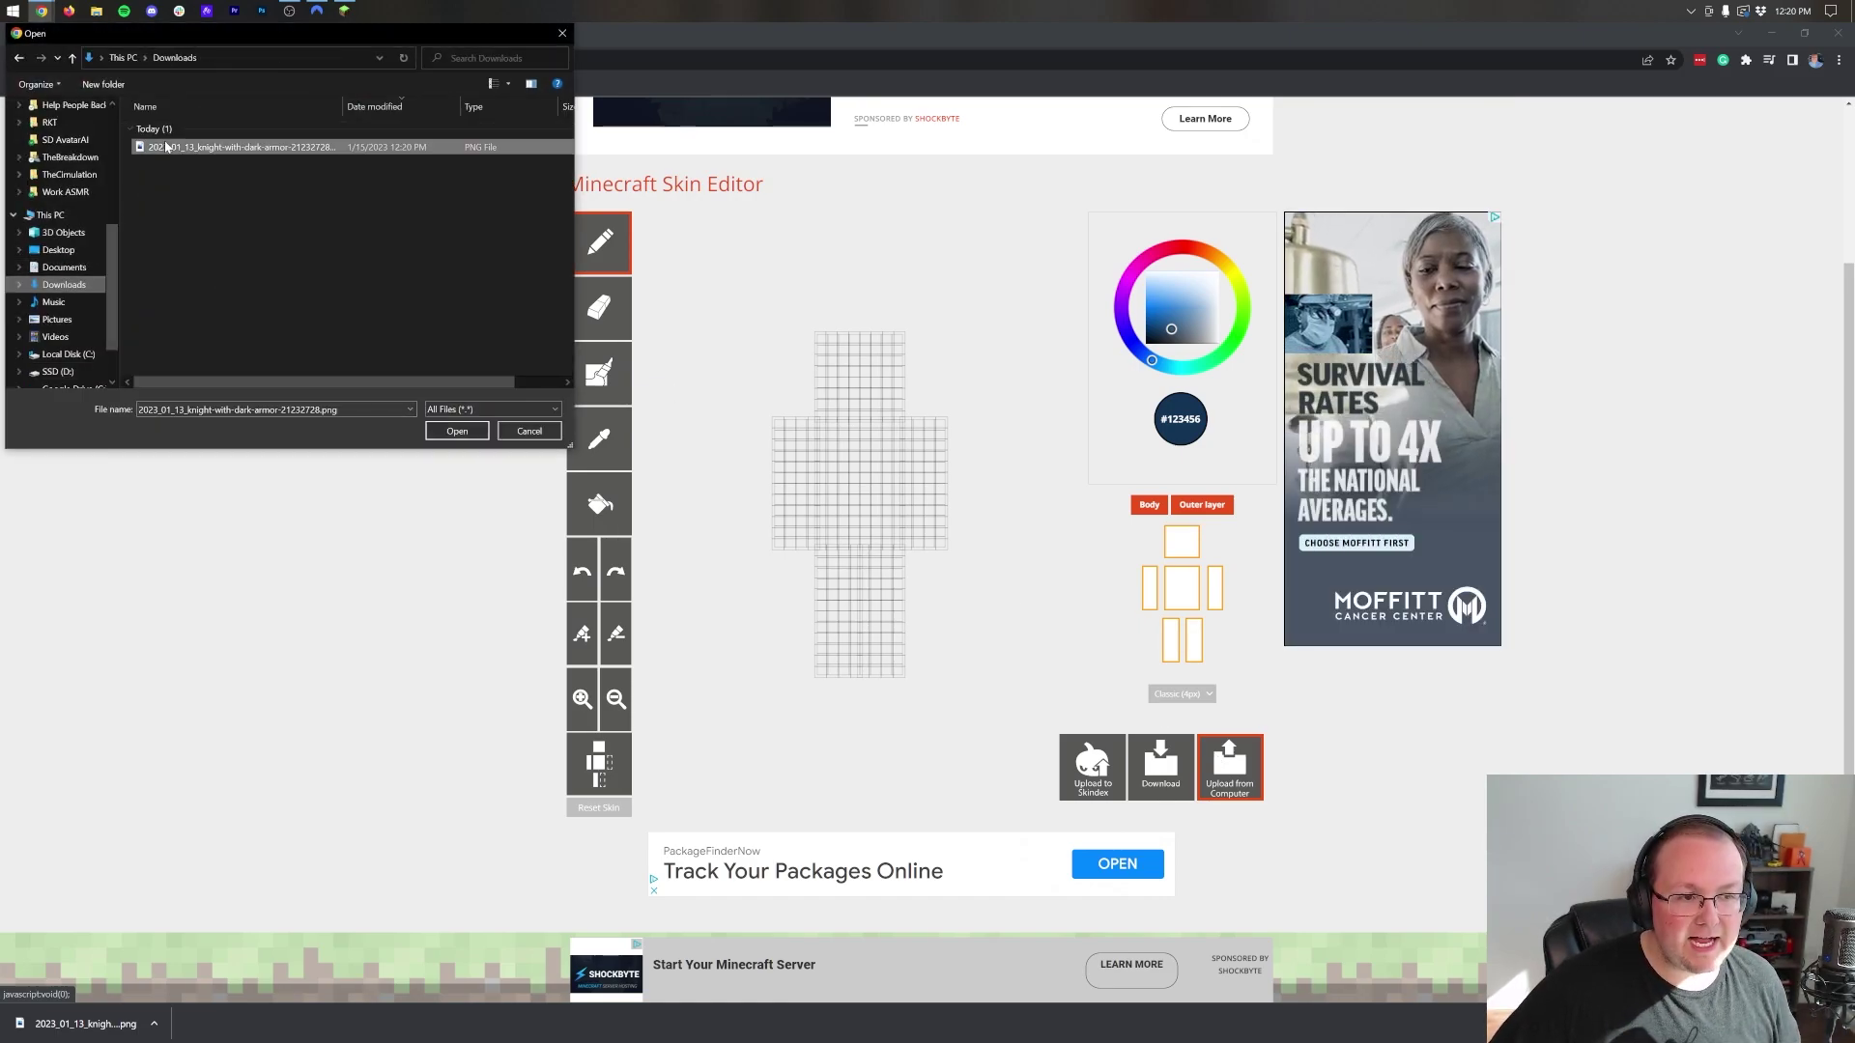
double_click(166, 147)
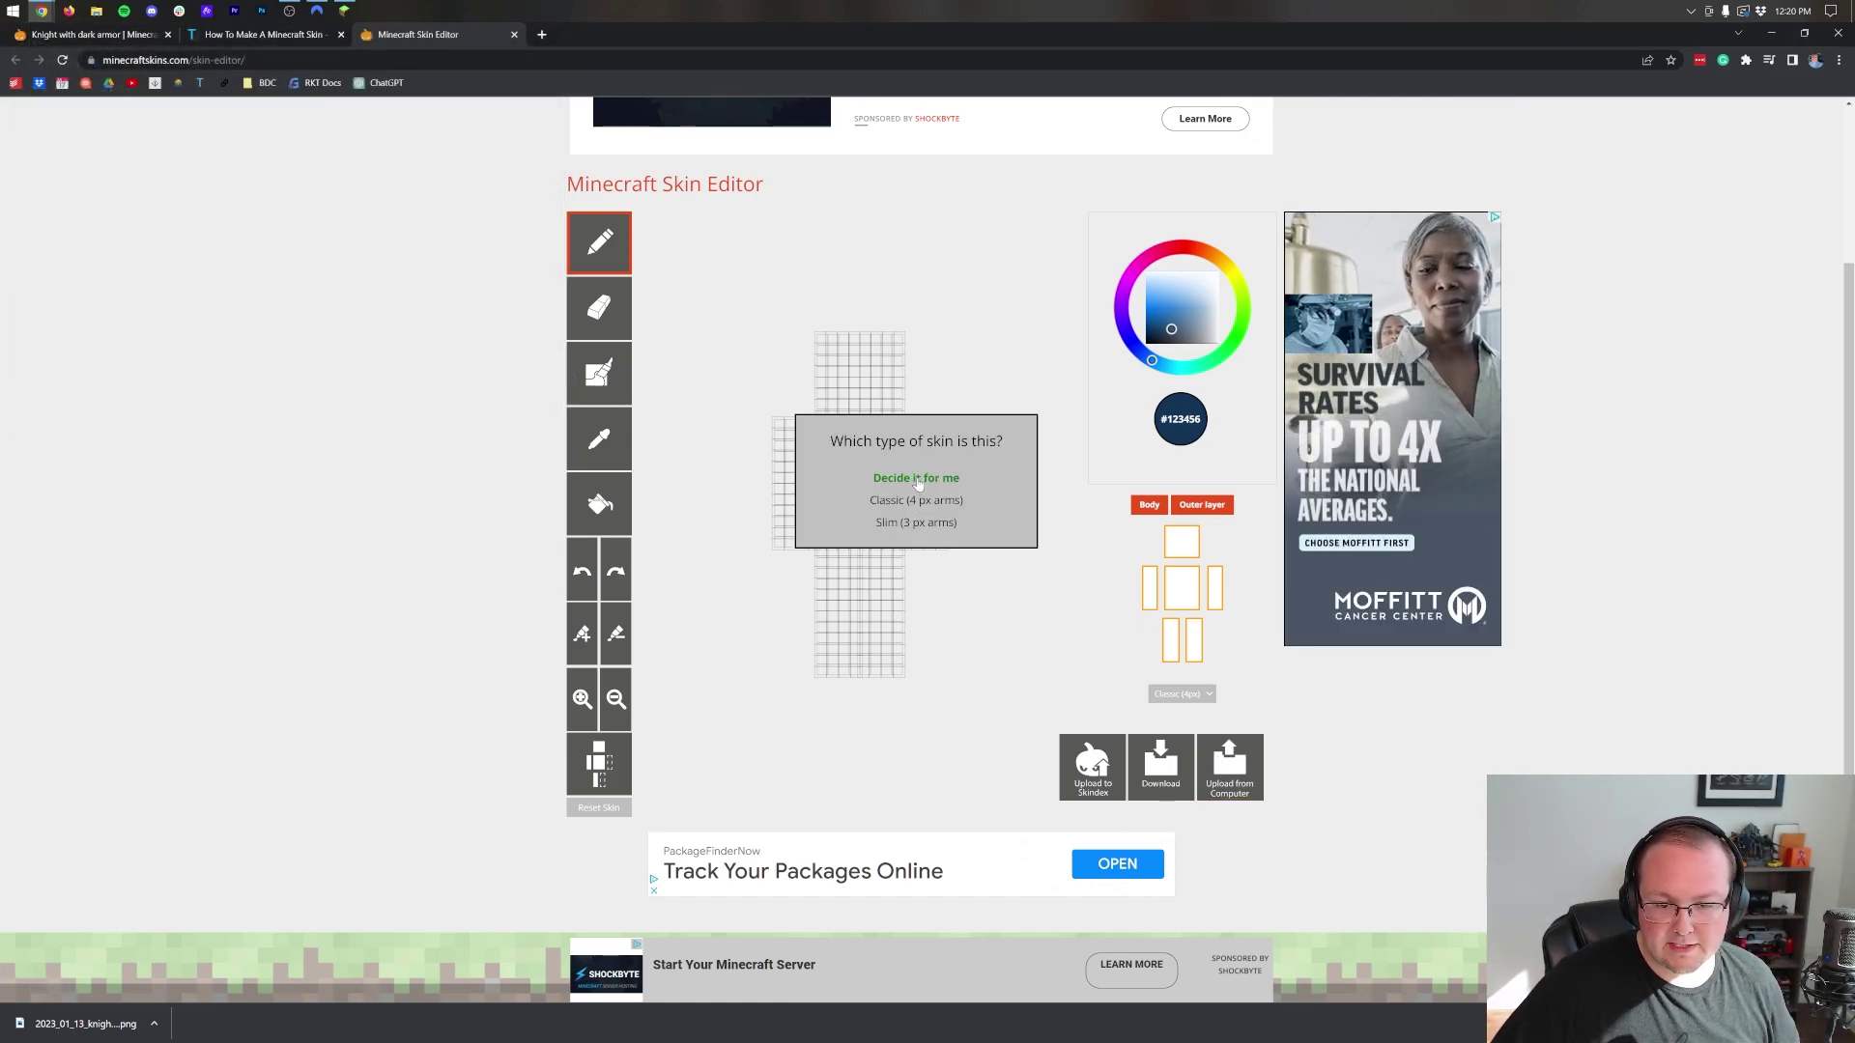
click(913, 500)
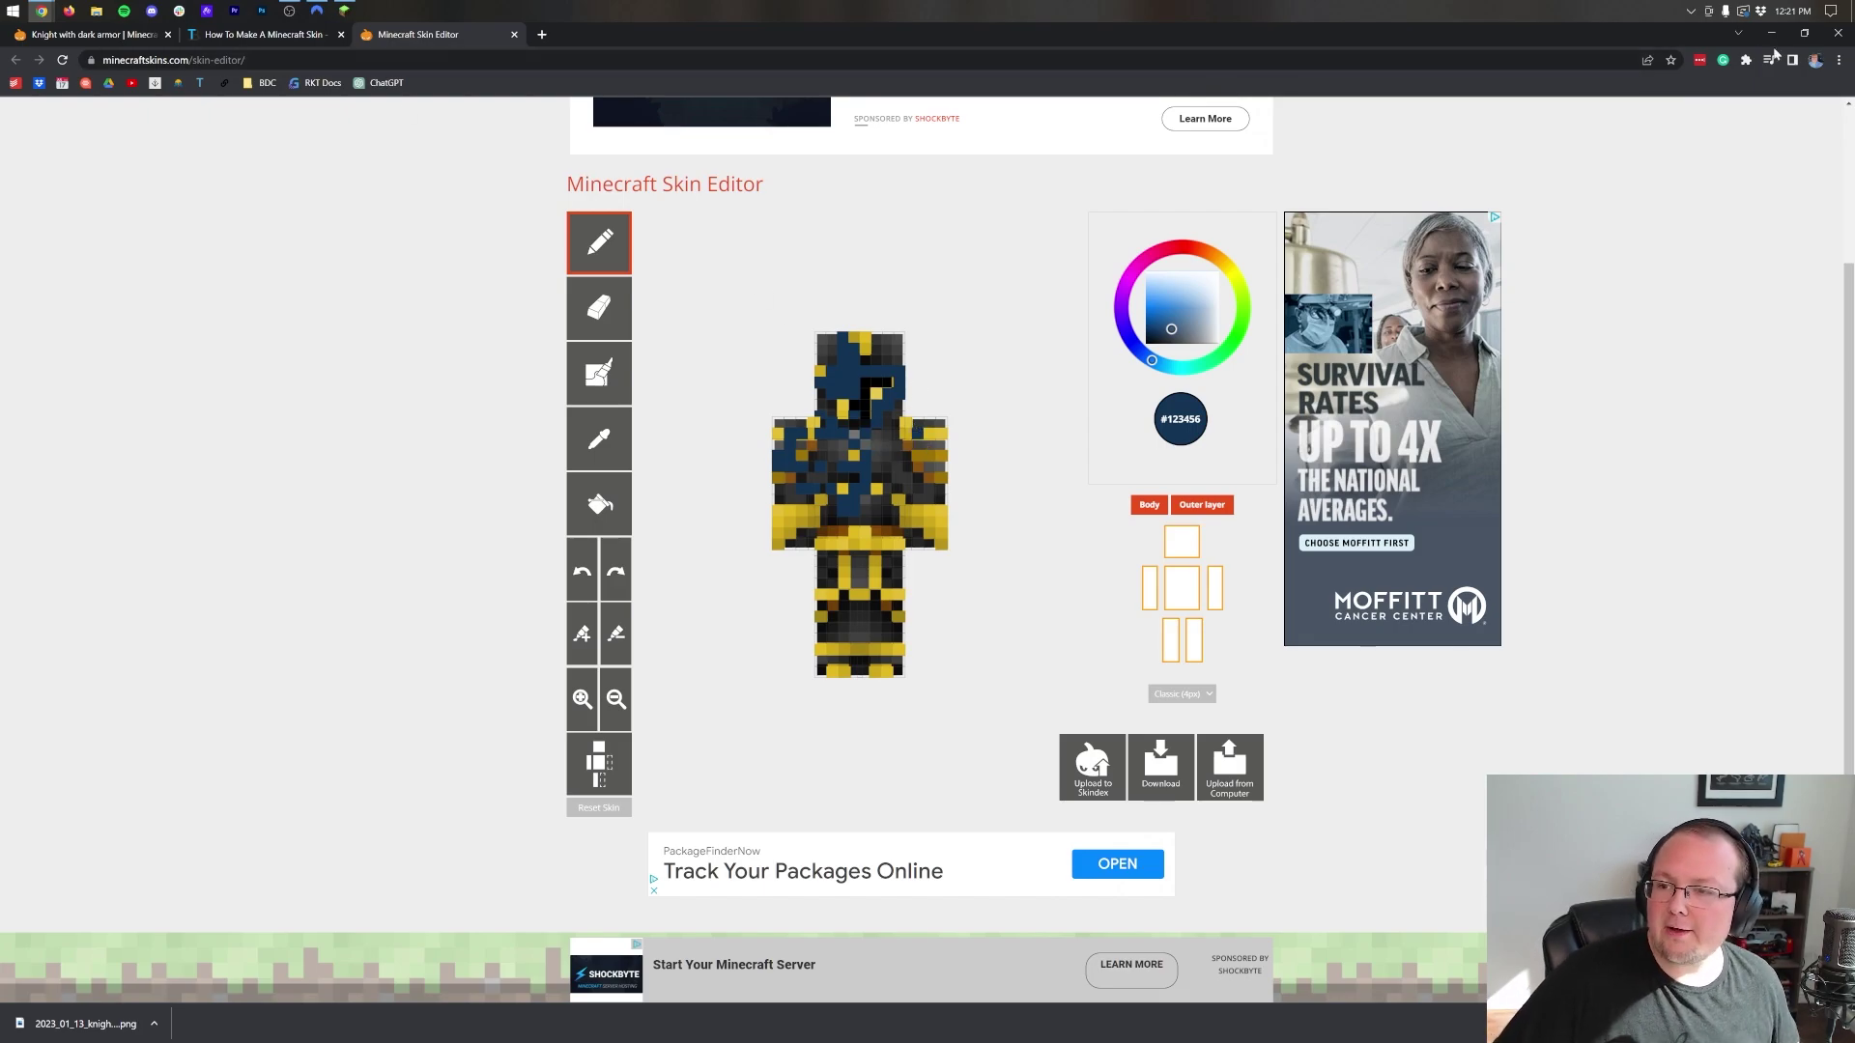
Step: Switch to the Minecraft Launcher and show the Java Edition skin library
click(1771, 36)
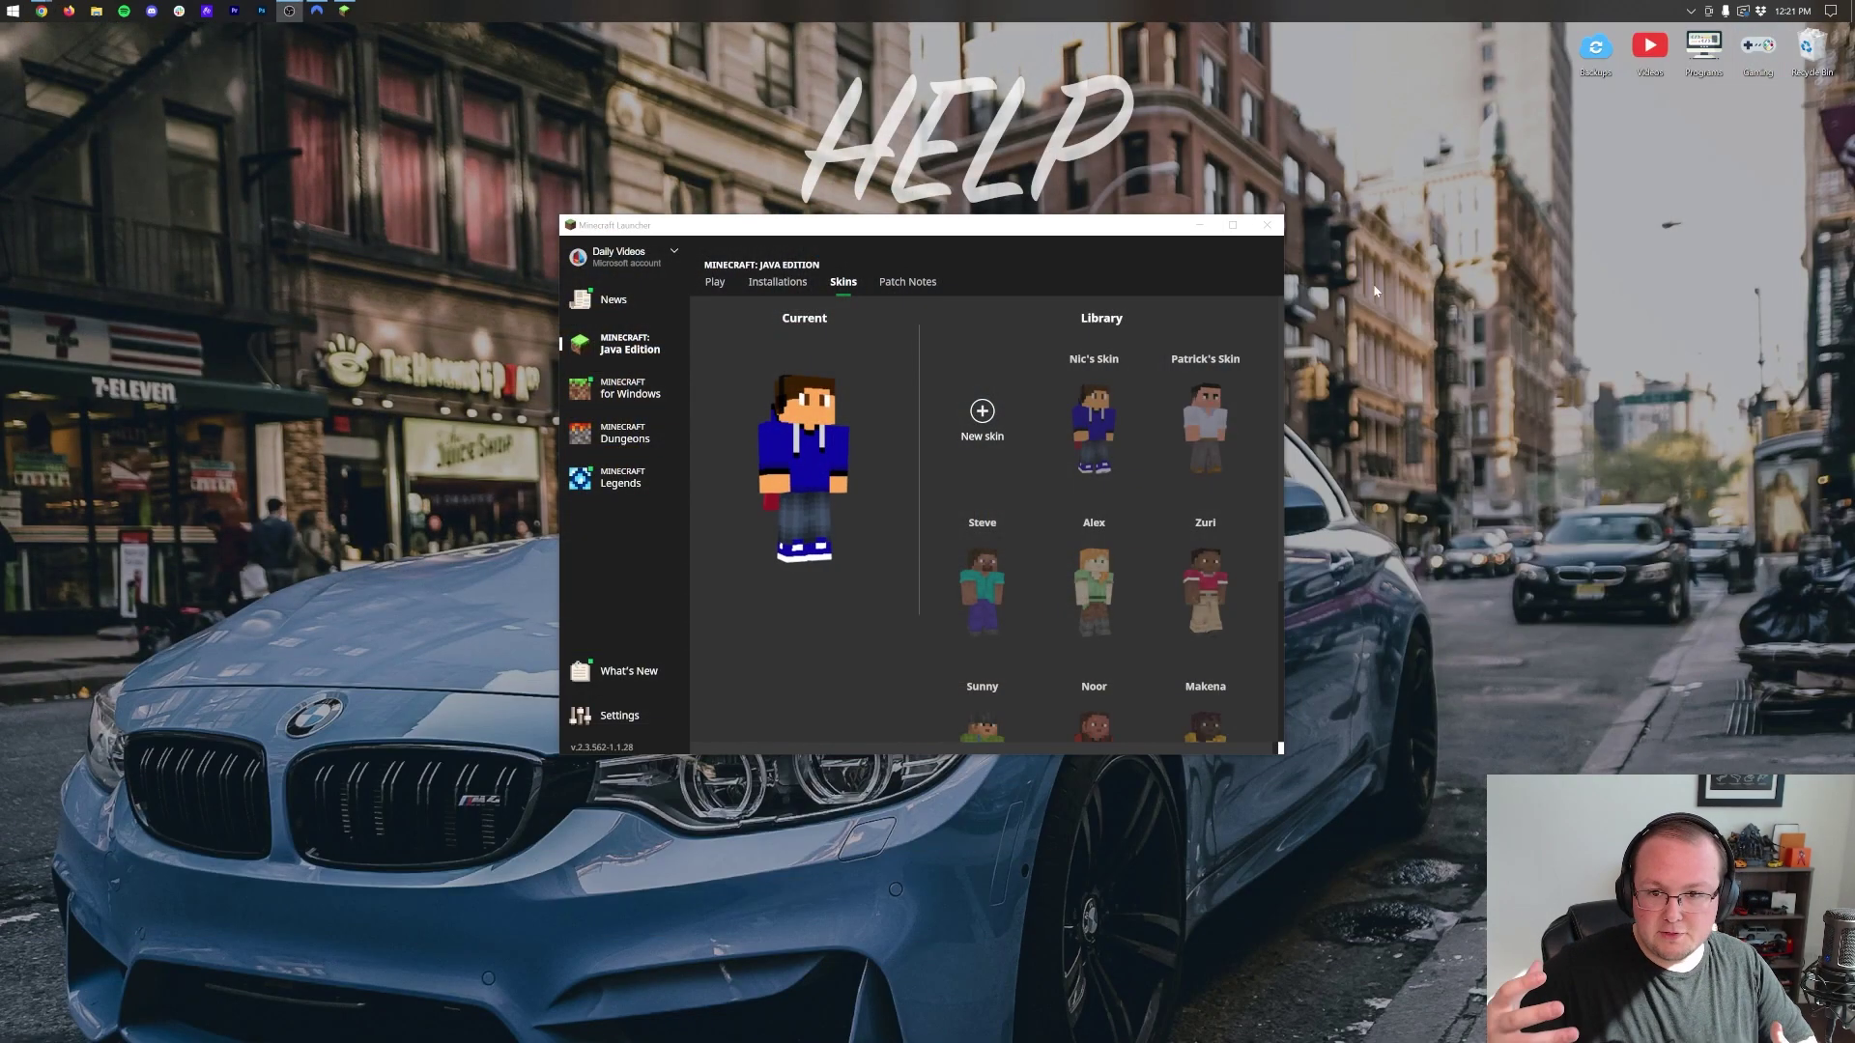
click(703, 282)
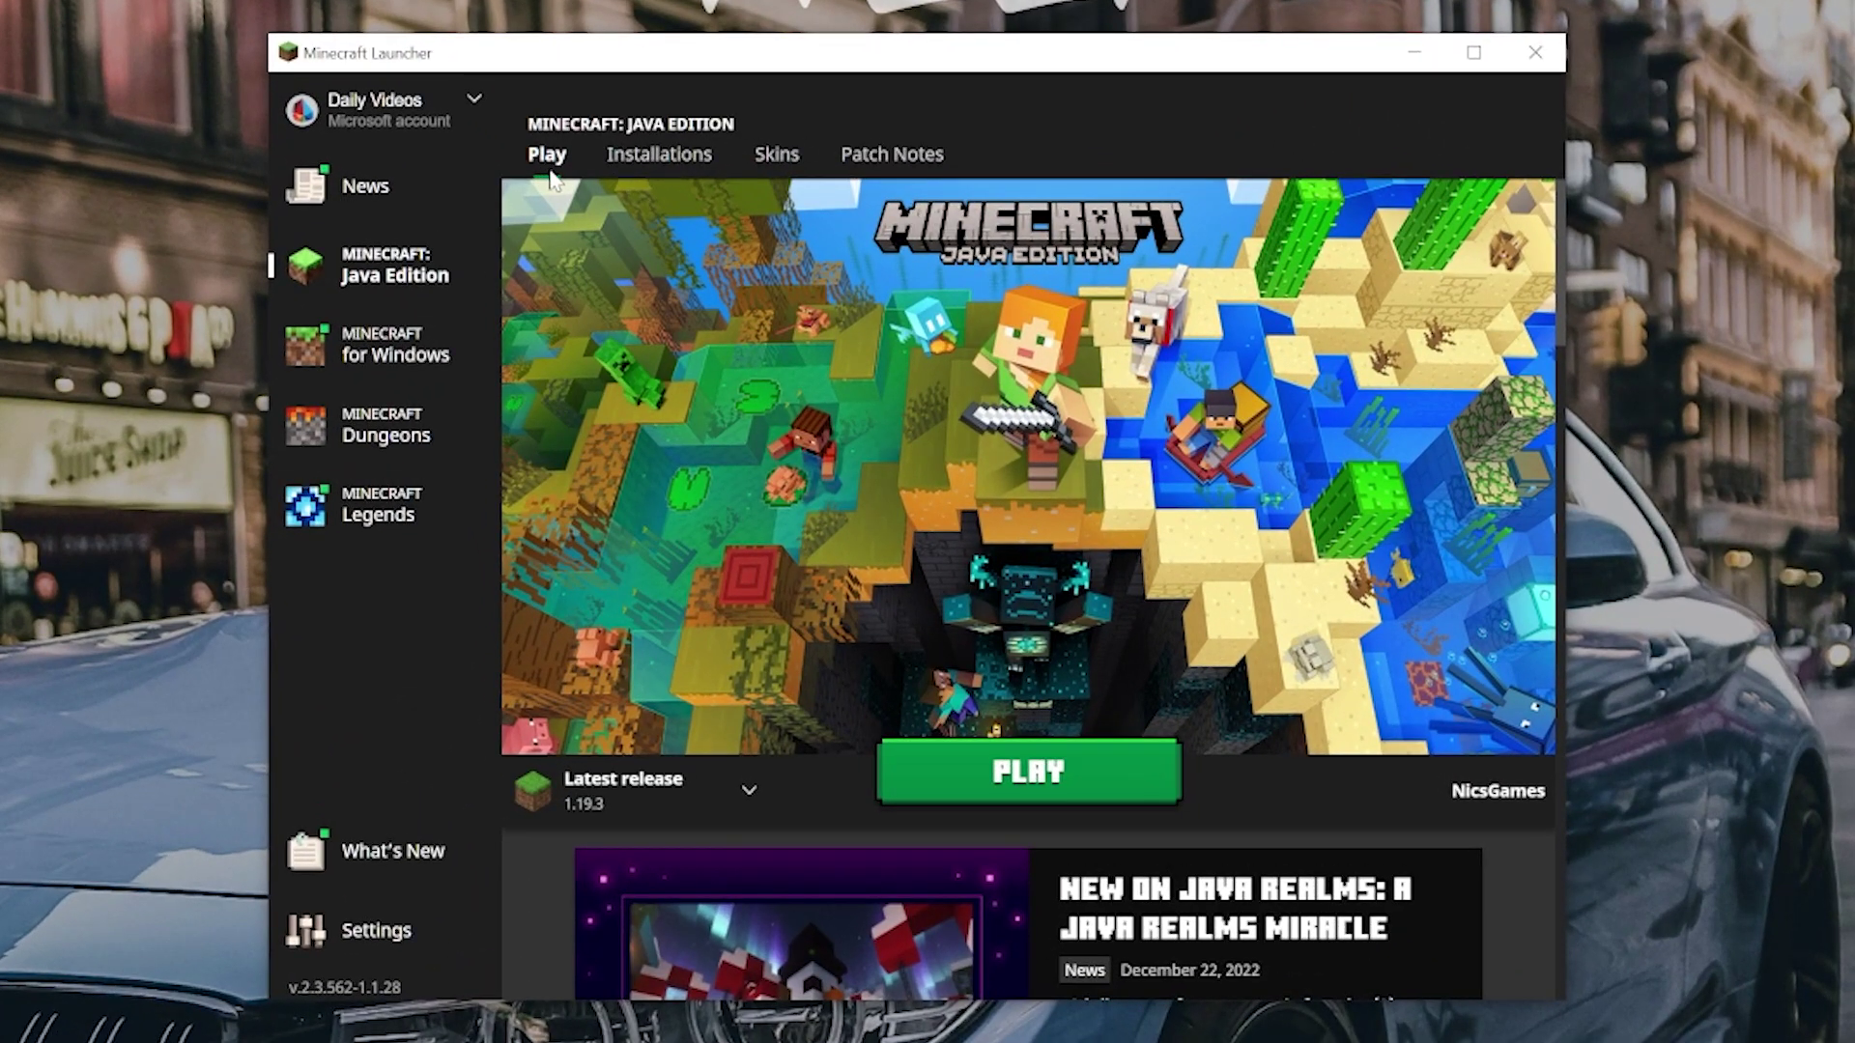
click(779, 157)
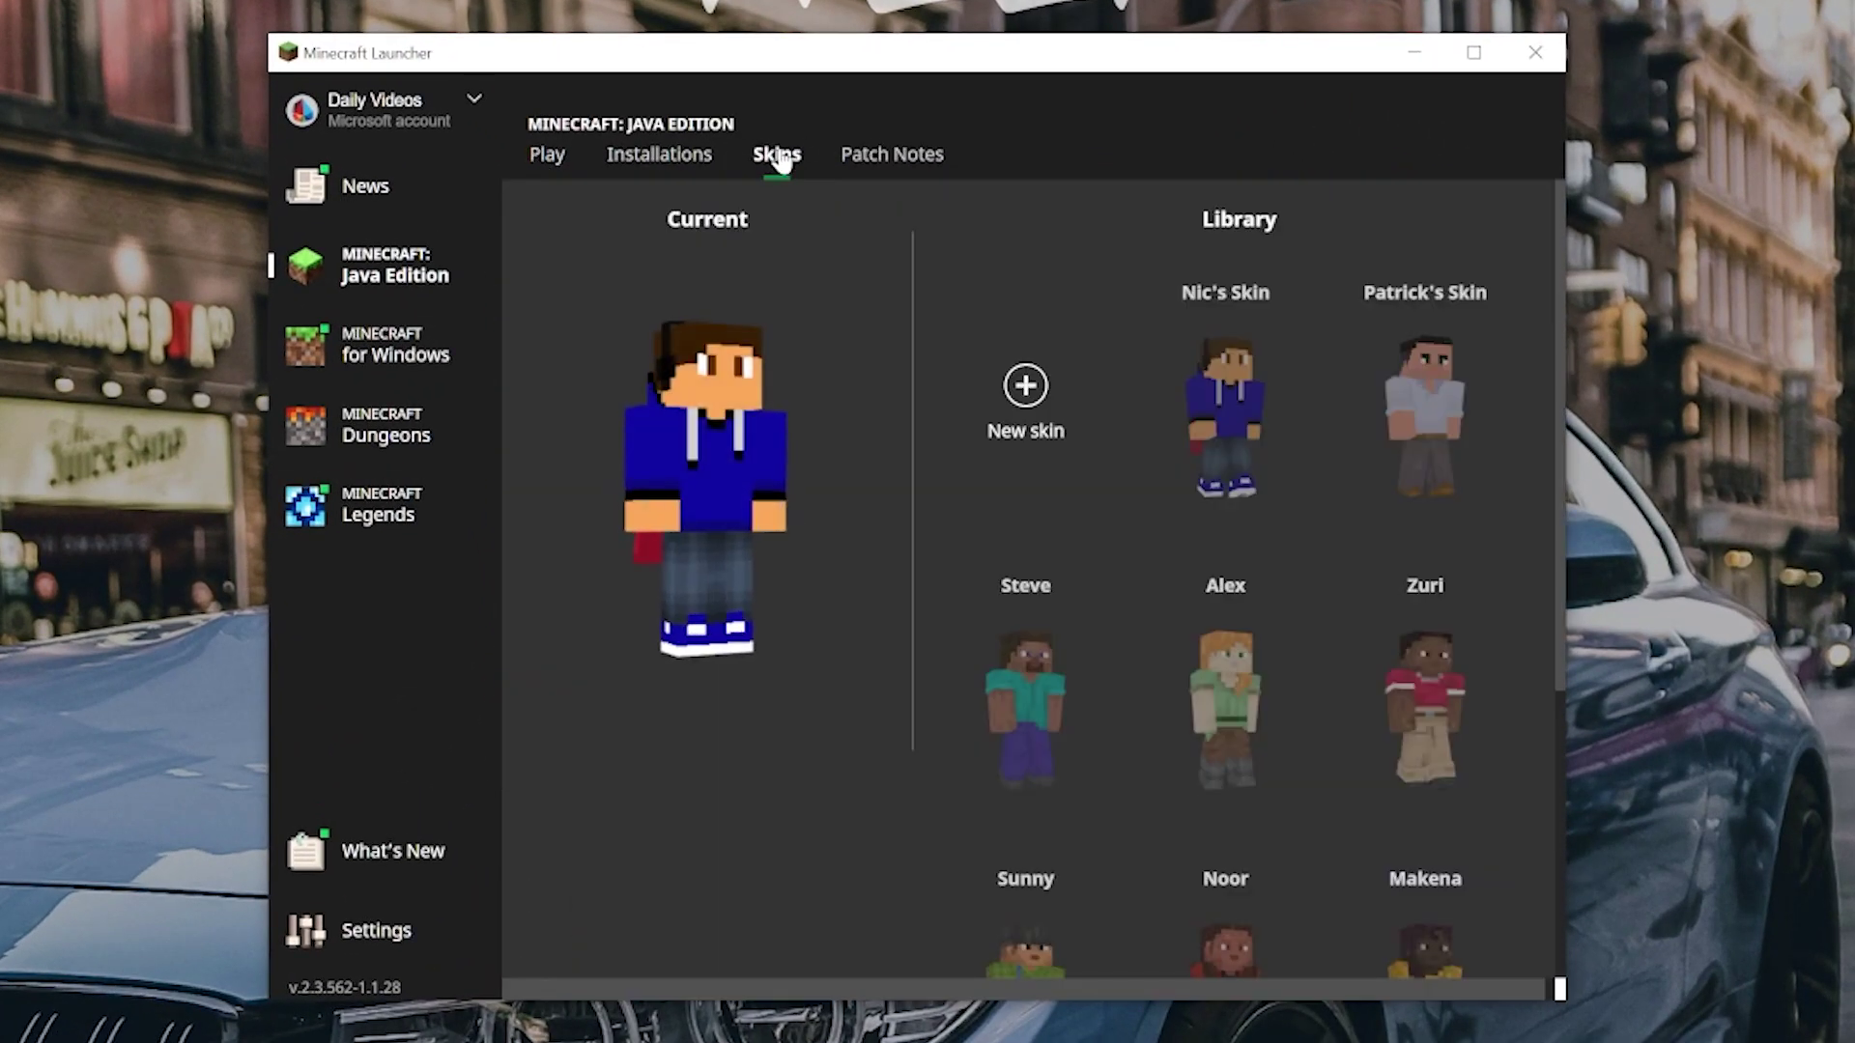
Step: Browse the default skins in the library and try Sunny as the current skin
scroll(1389, 432, down, 4)
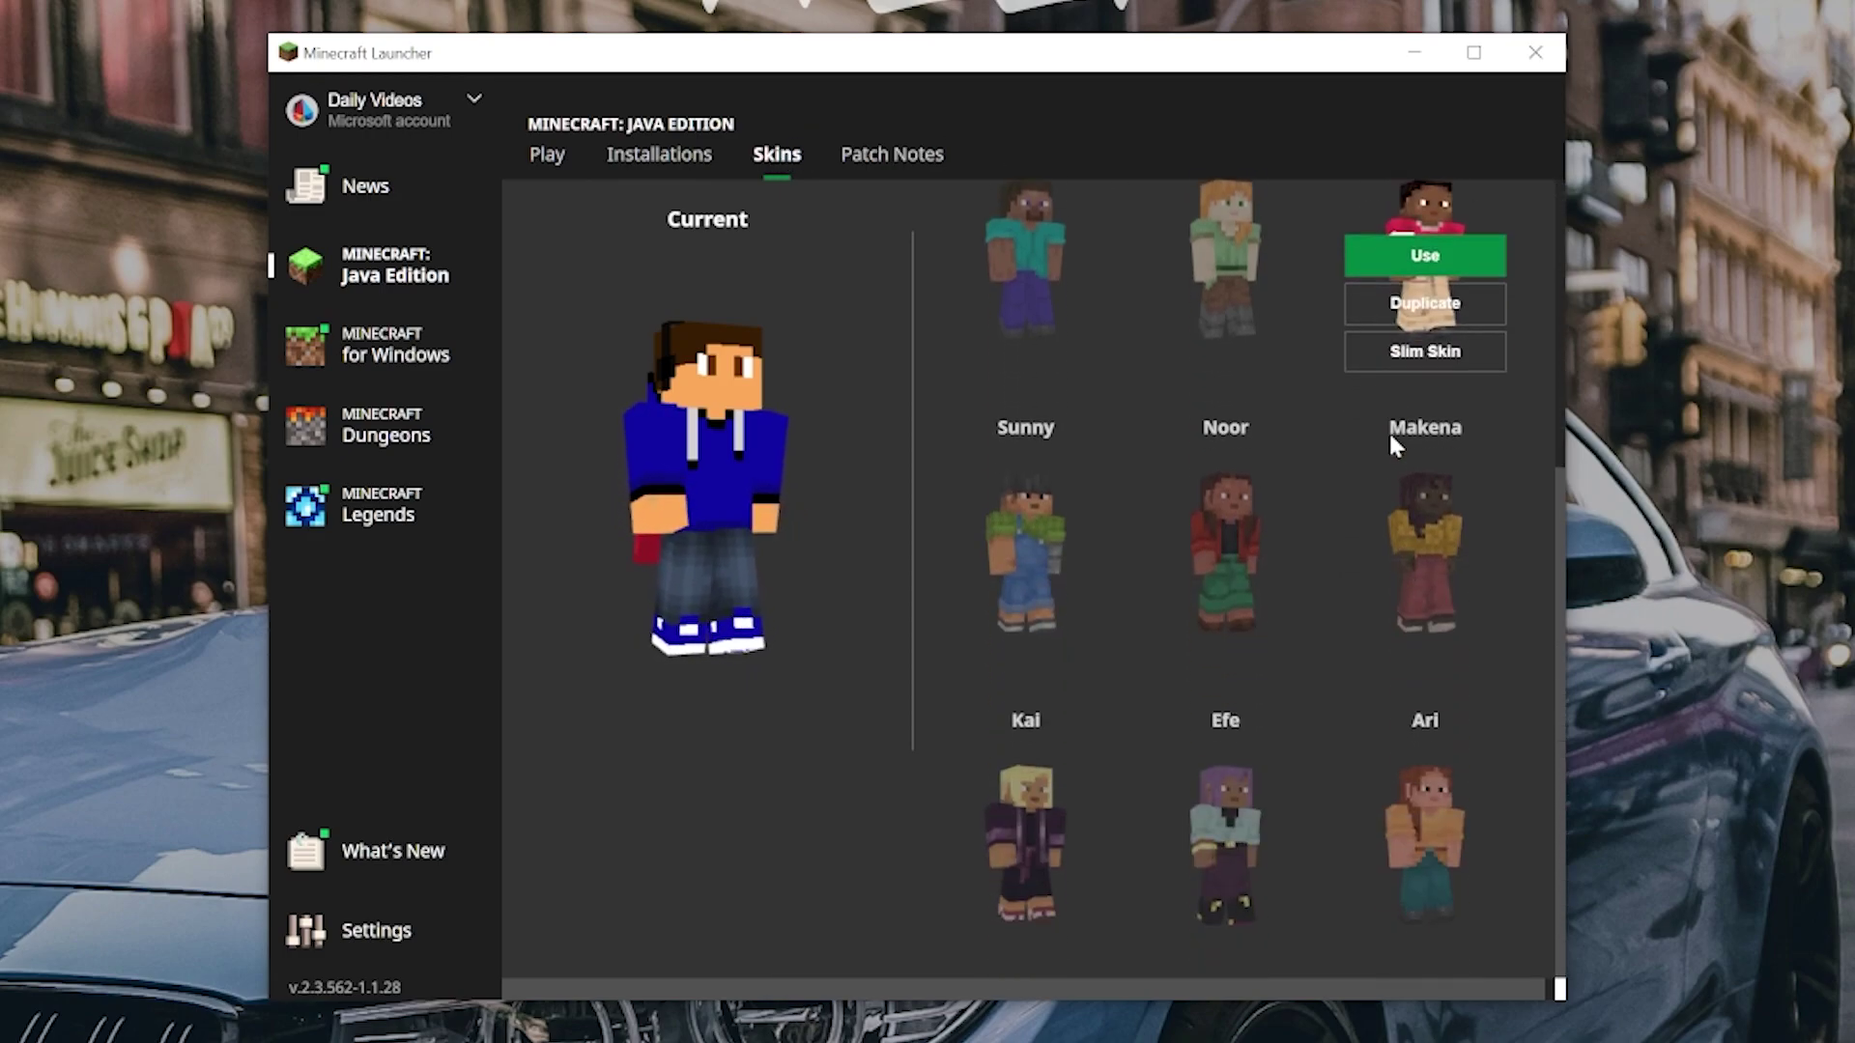
scroll(1389, 432, up, 1)
scroll(1389, 433, down, 1)
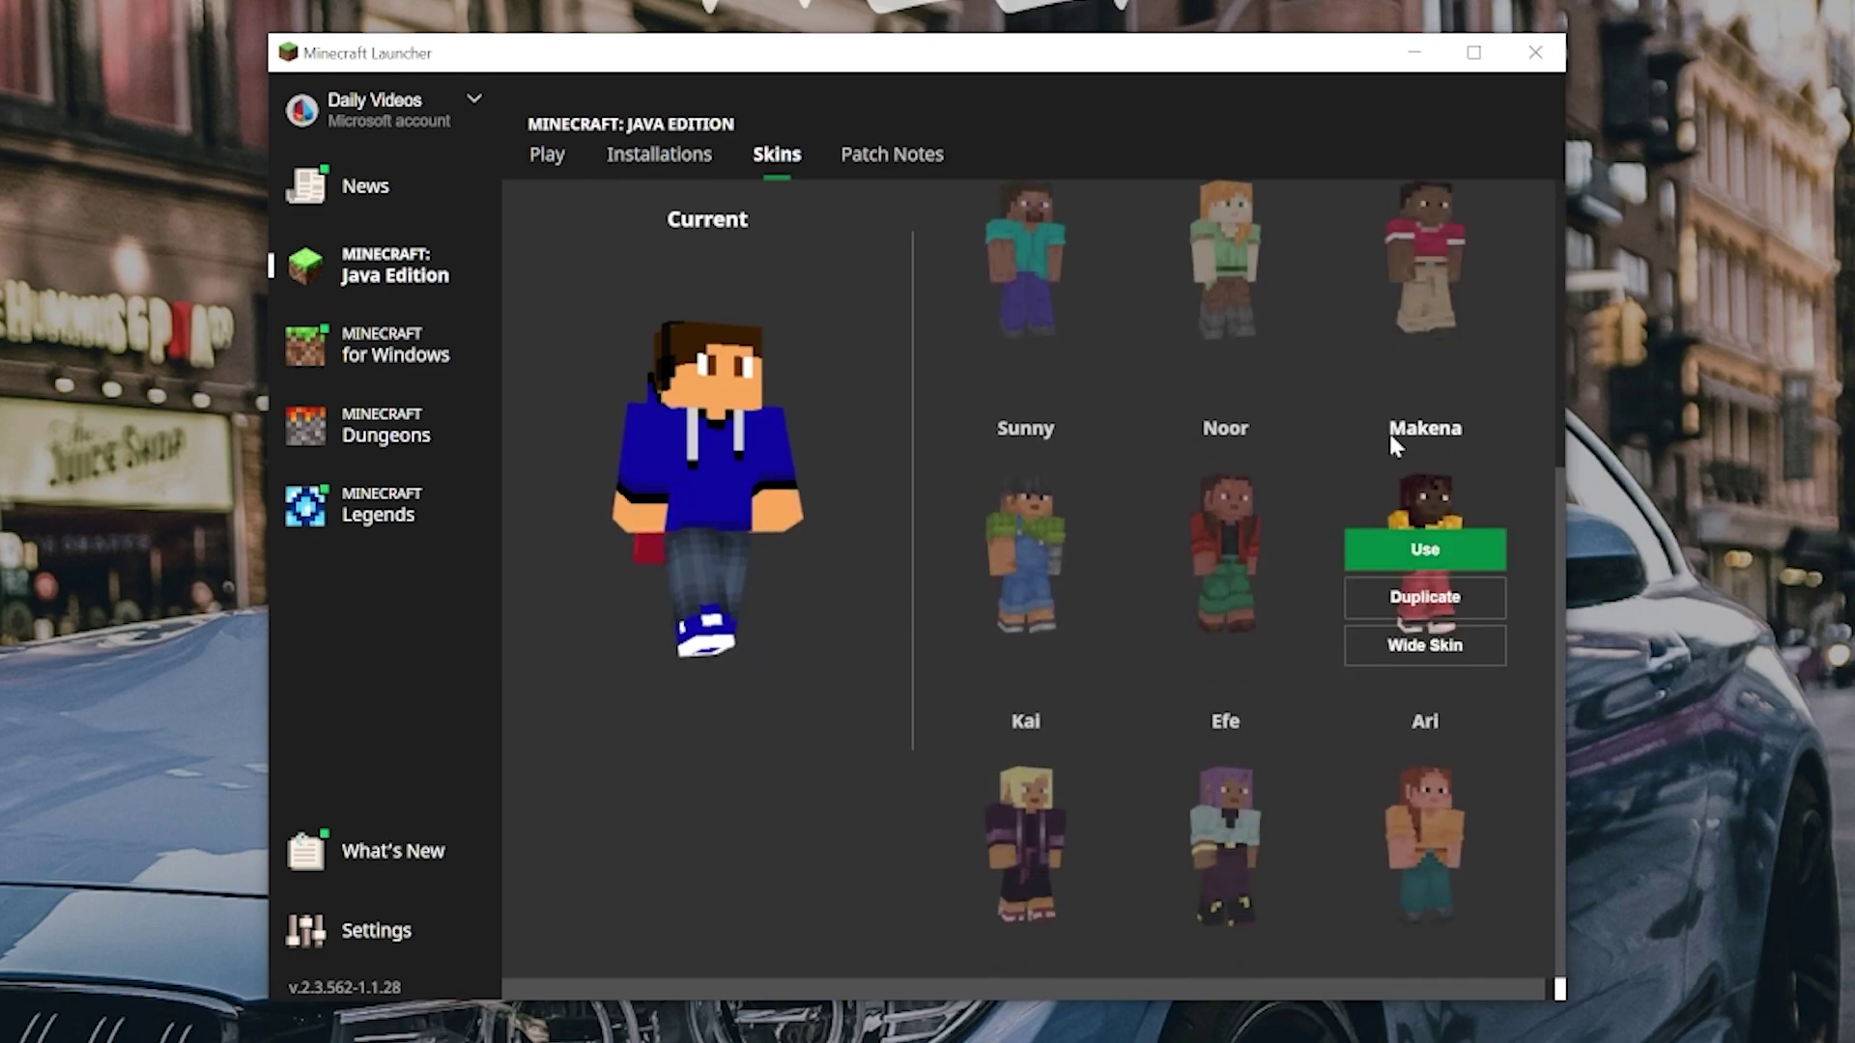
mouse_move(1196, 350)
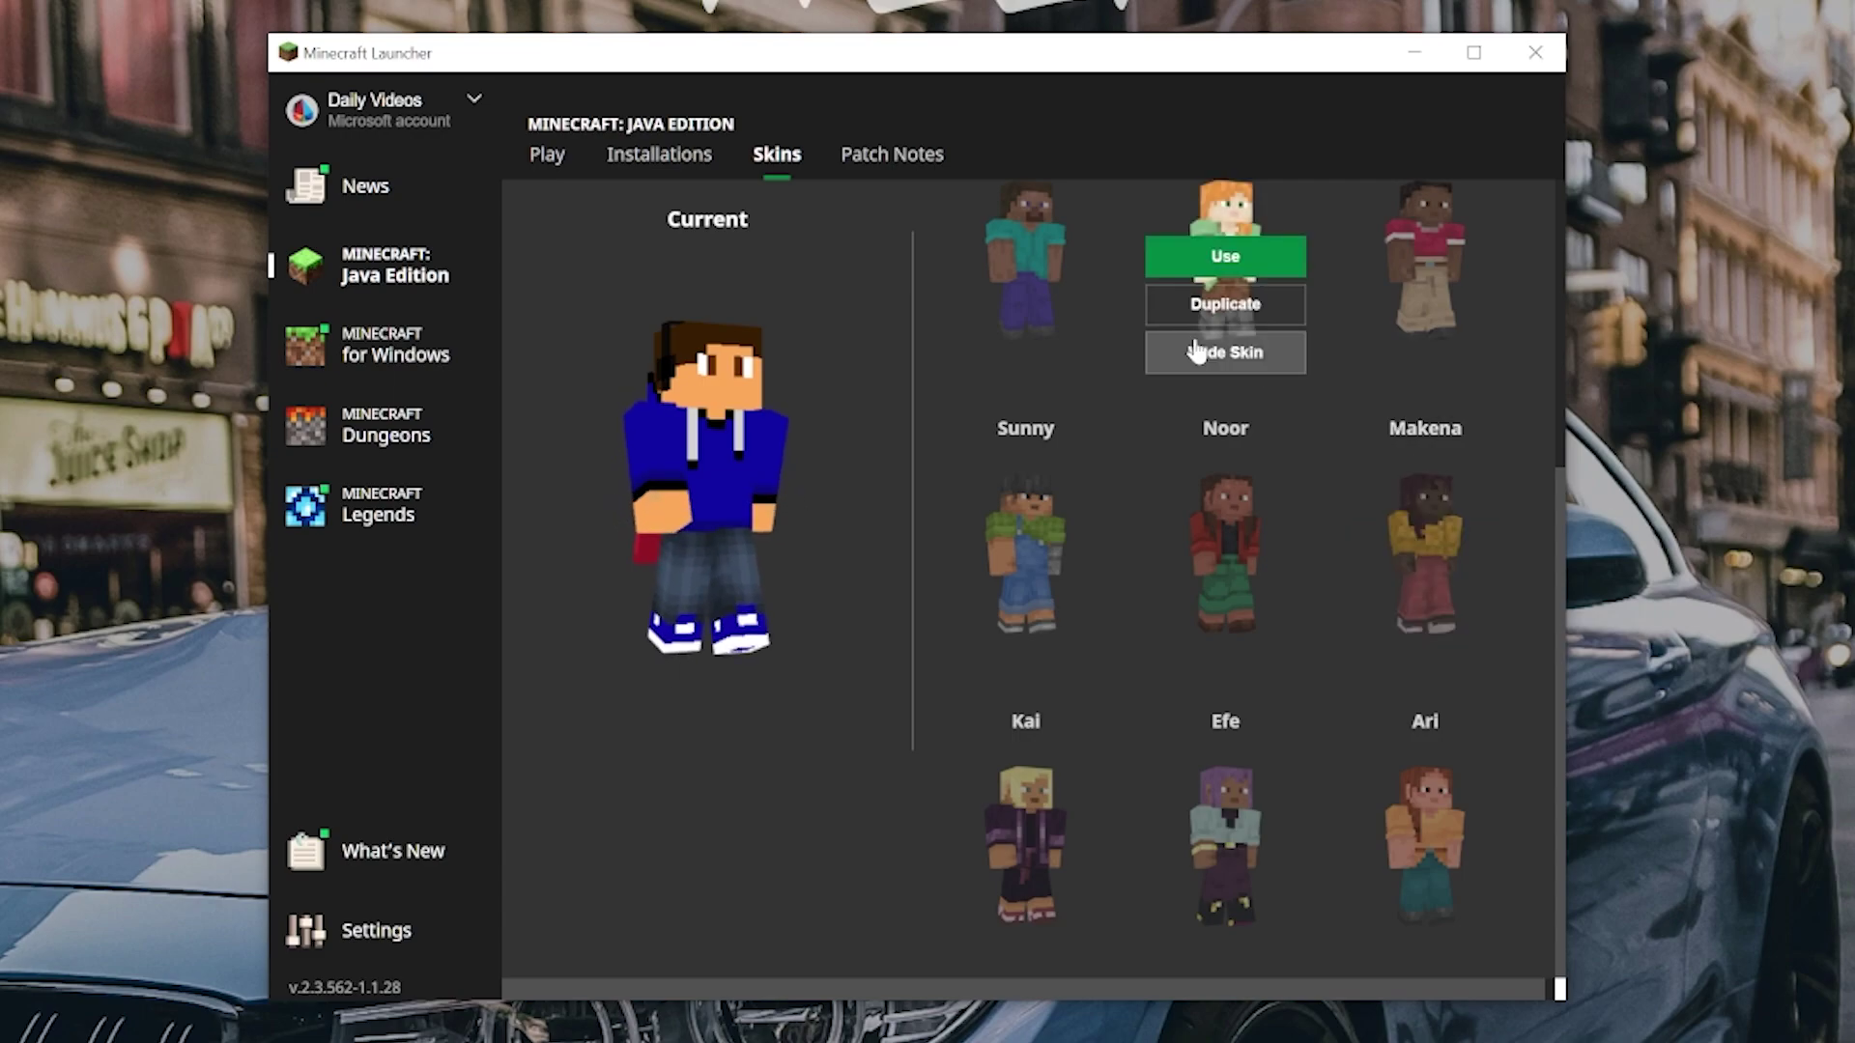
scroll(1379, 609, up, 2)
scroll(1333, 531, down, 2)
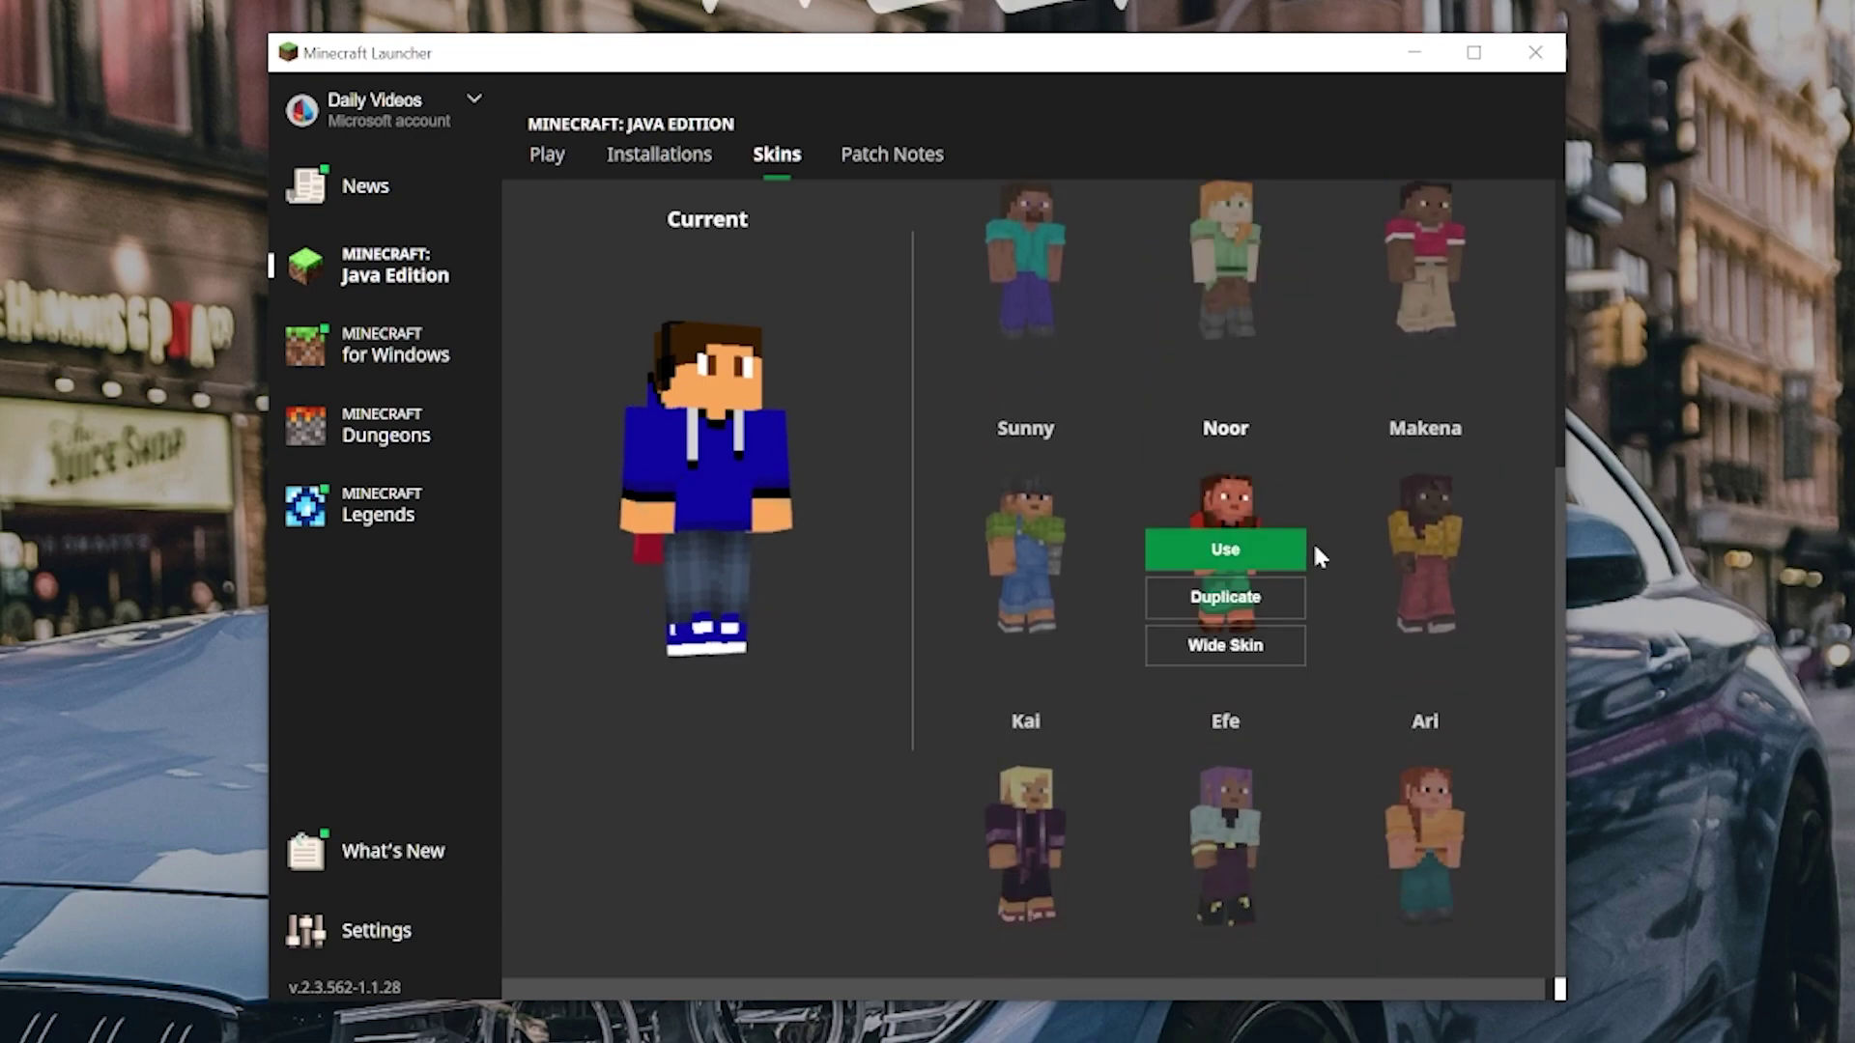
click(1026, 550)
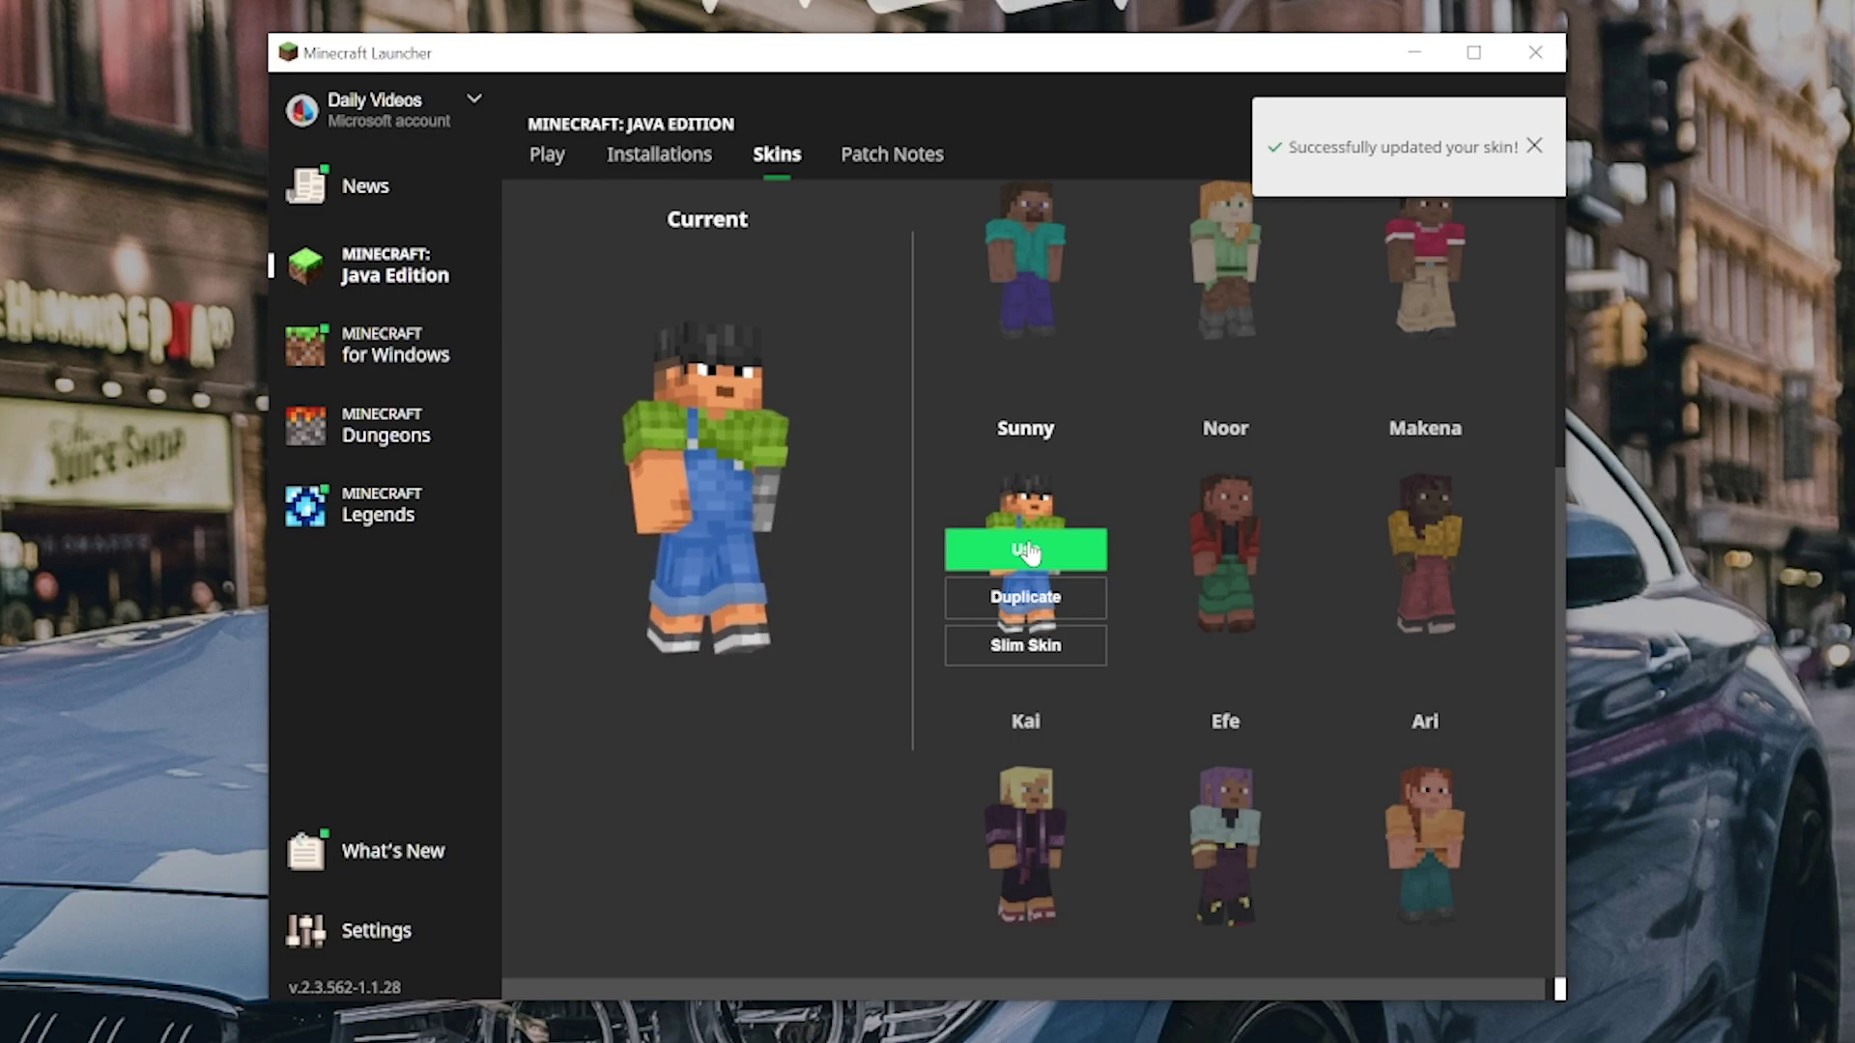
Step: Try the Steve and Alex skins, and reapply the custom blue hoodie skin from the library
scroll(1026, 550, up, 2)
mouse_move(1076, 585)
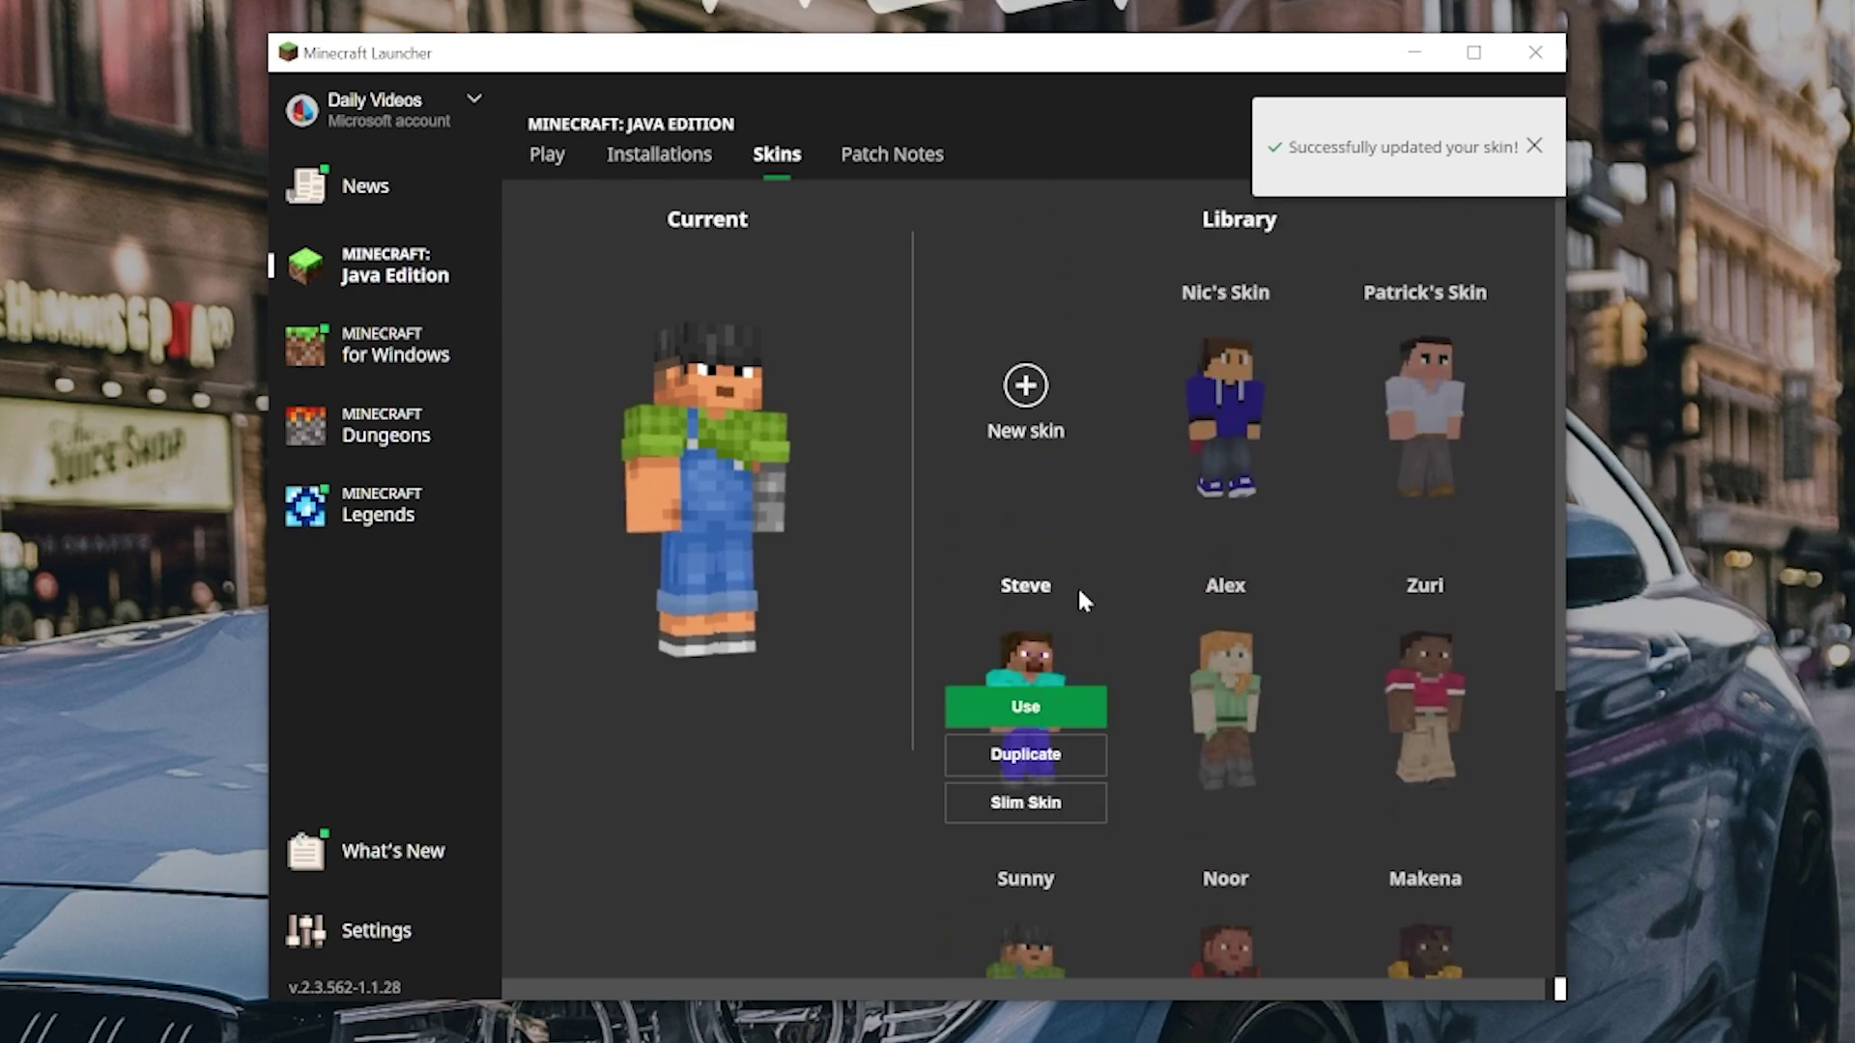
click(1038, 708)
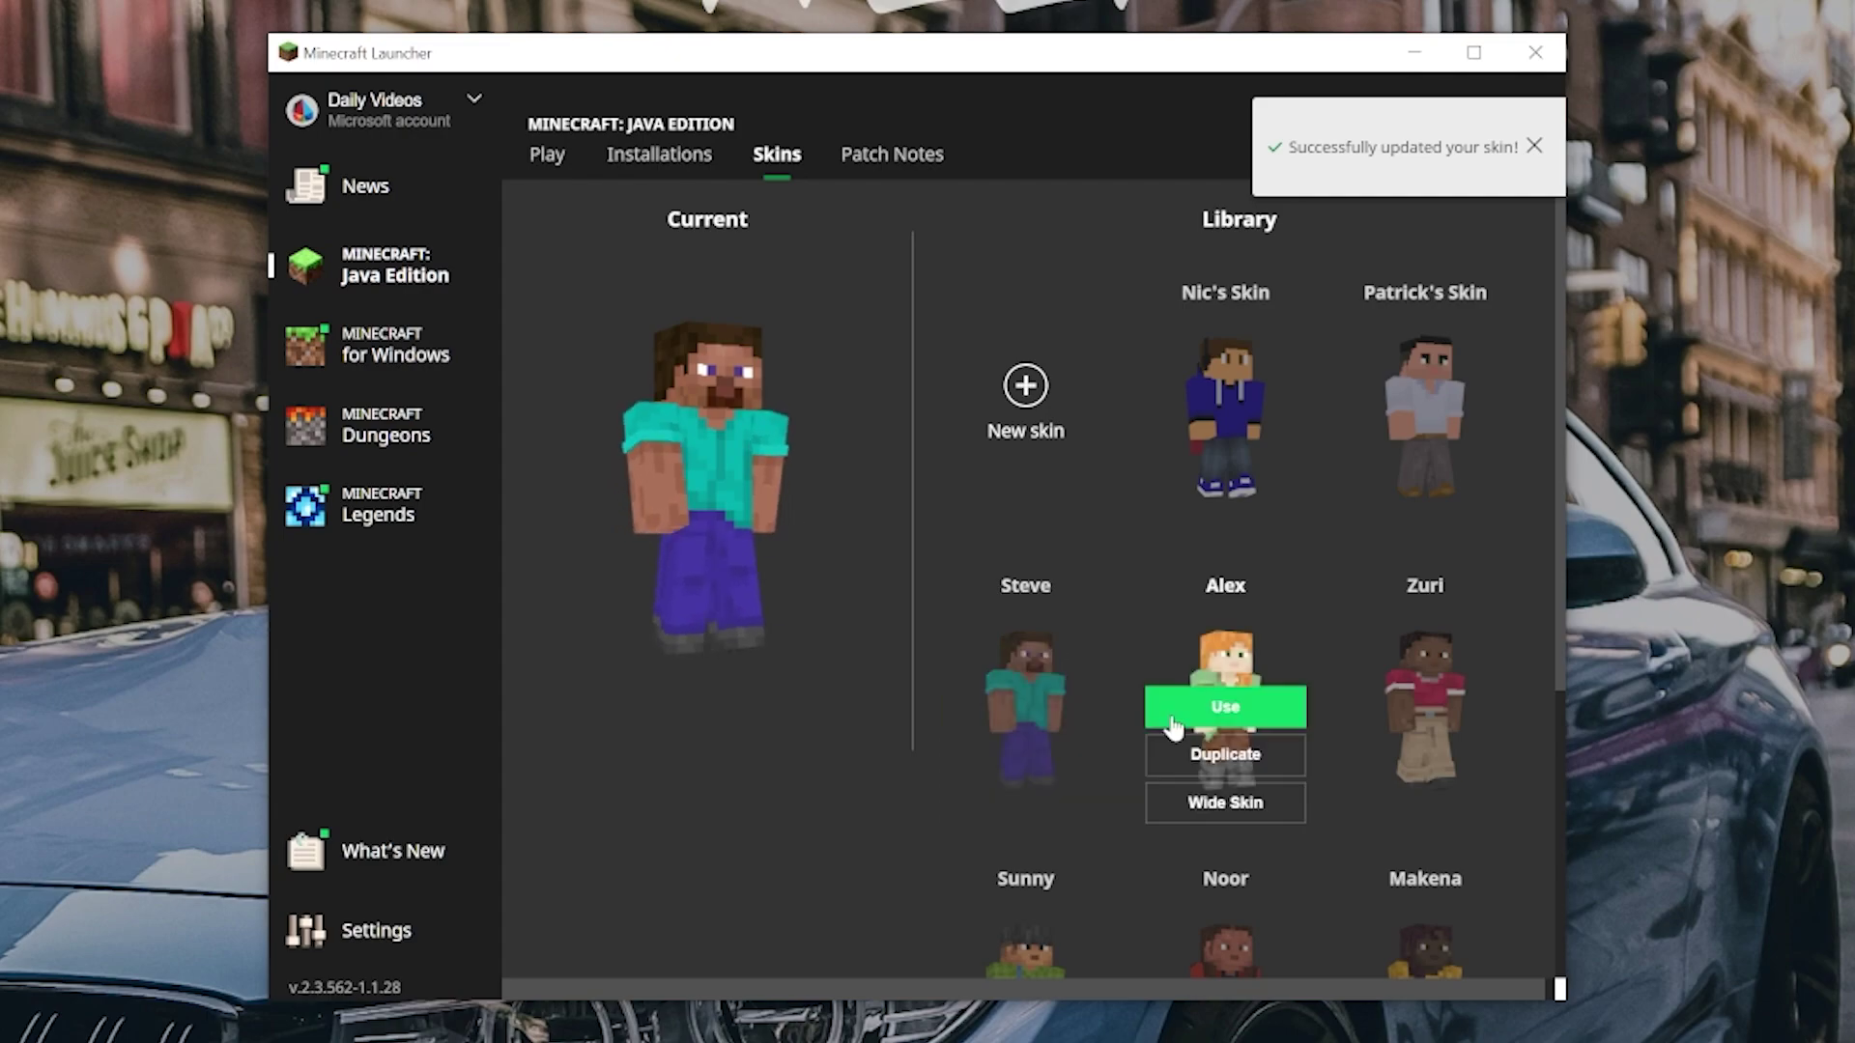
click(1201, 706)
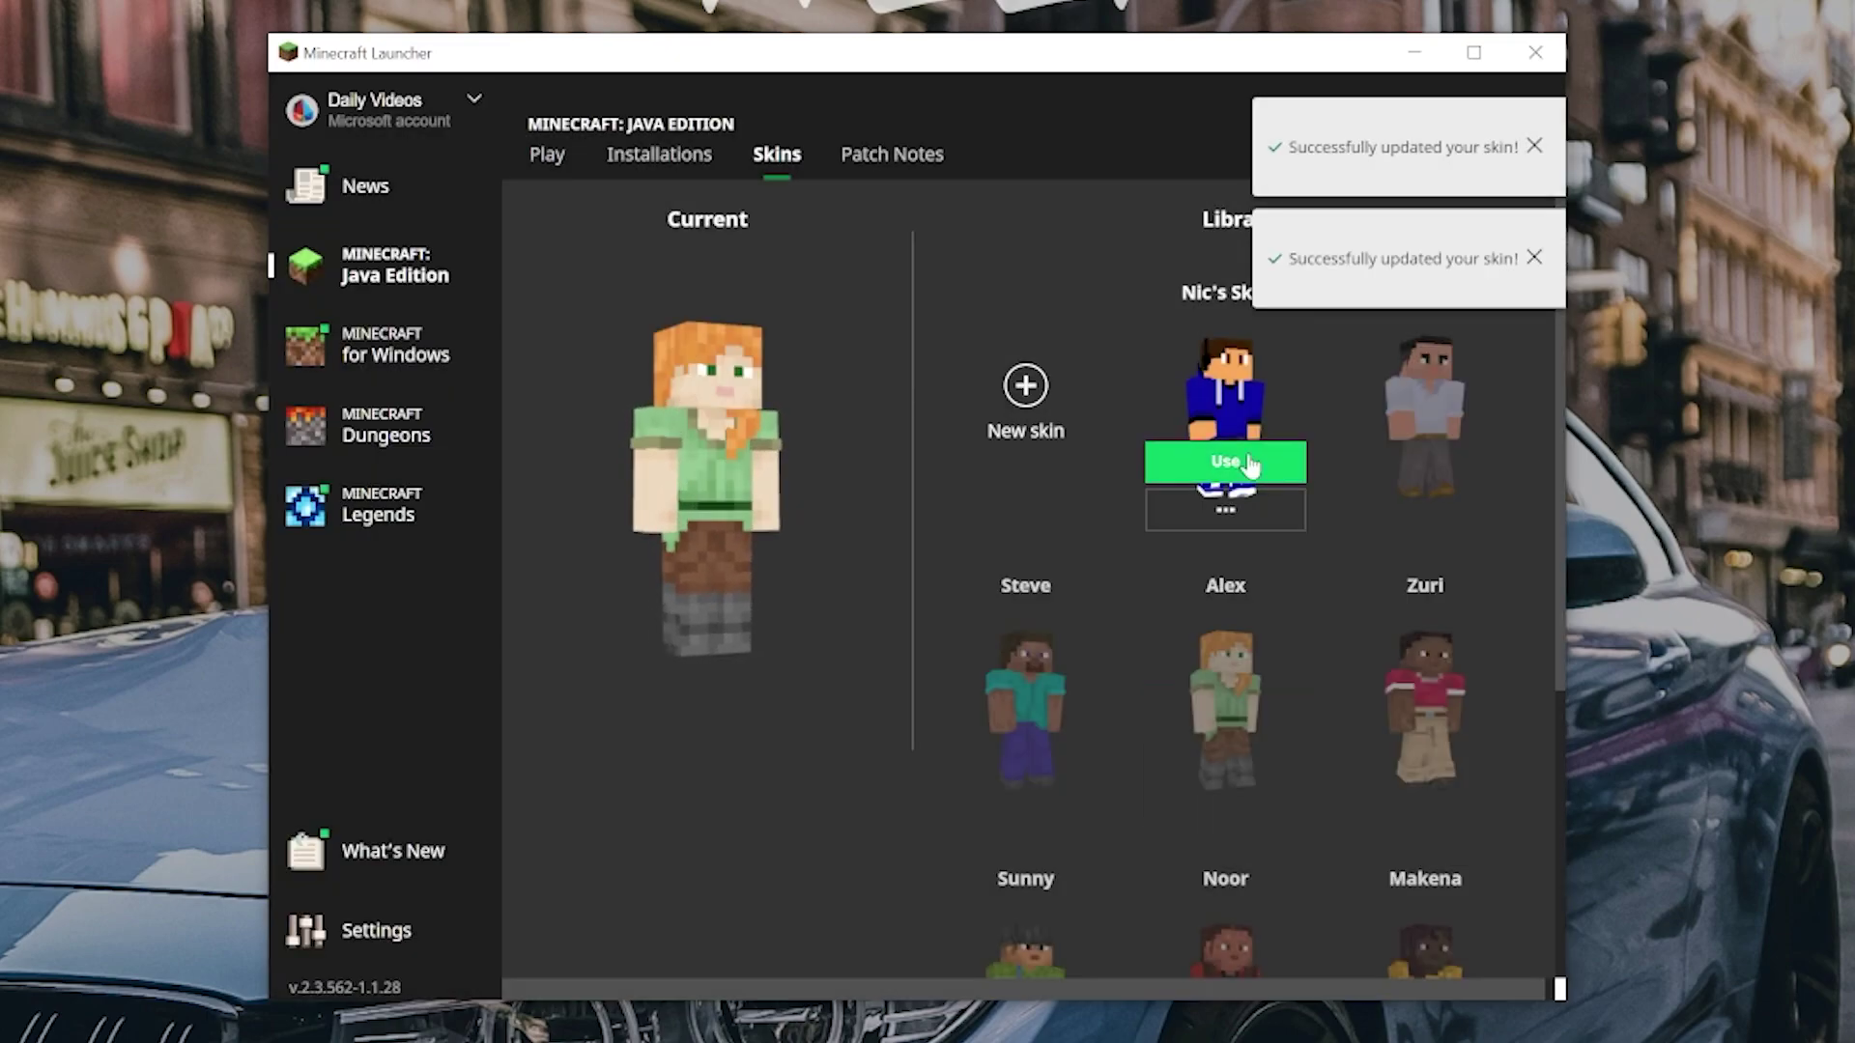
click(1249, 466)
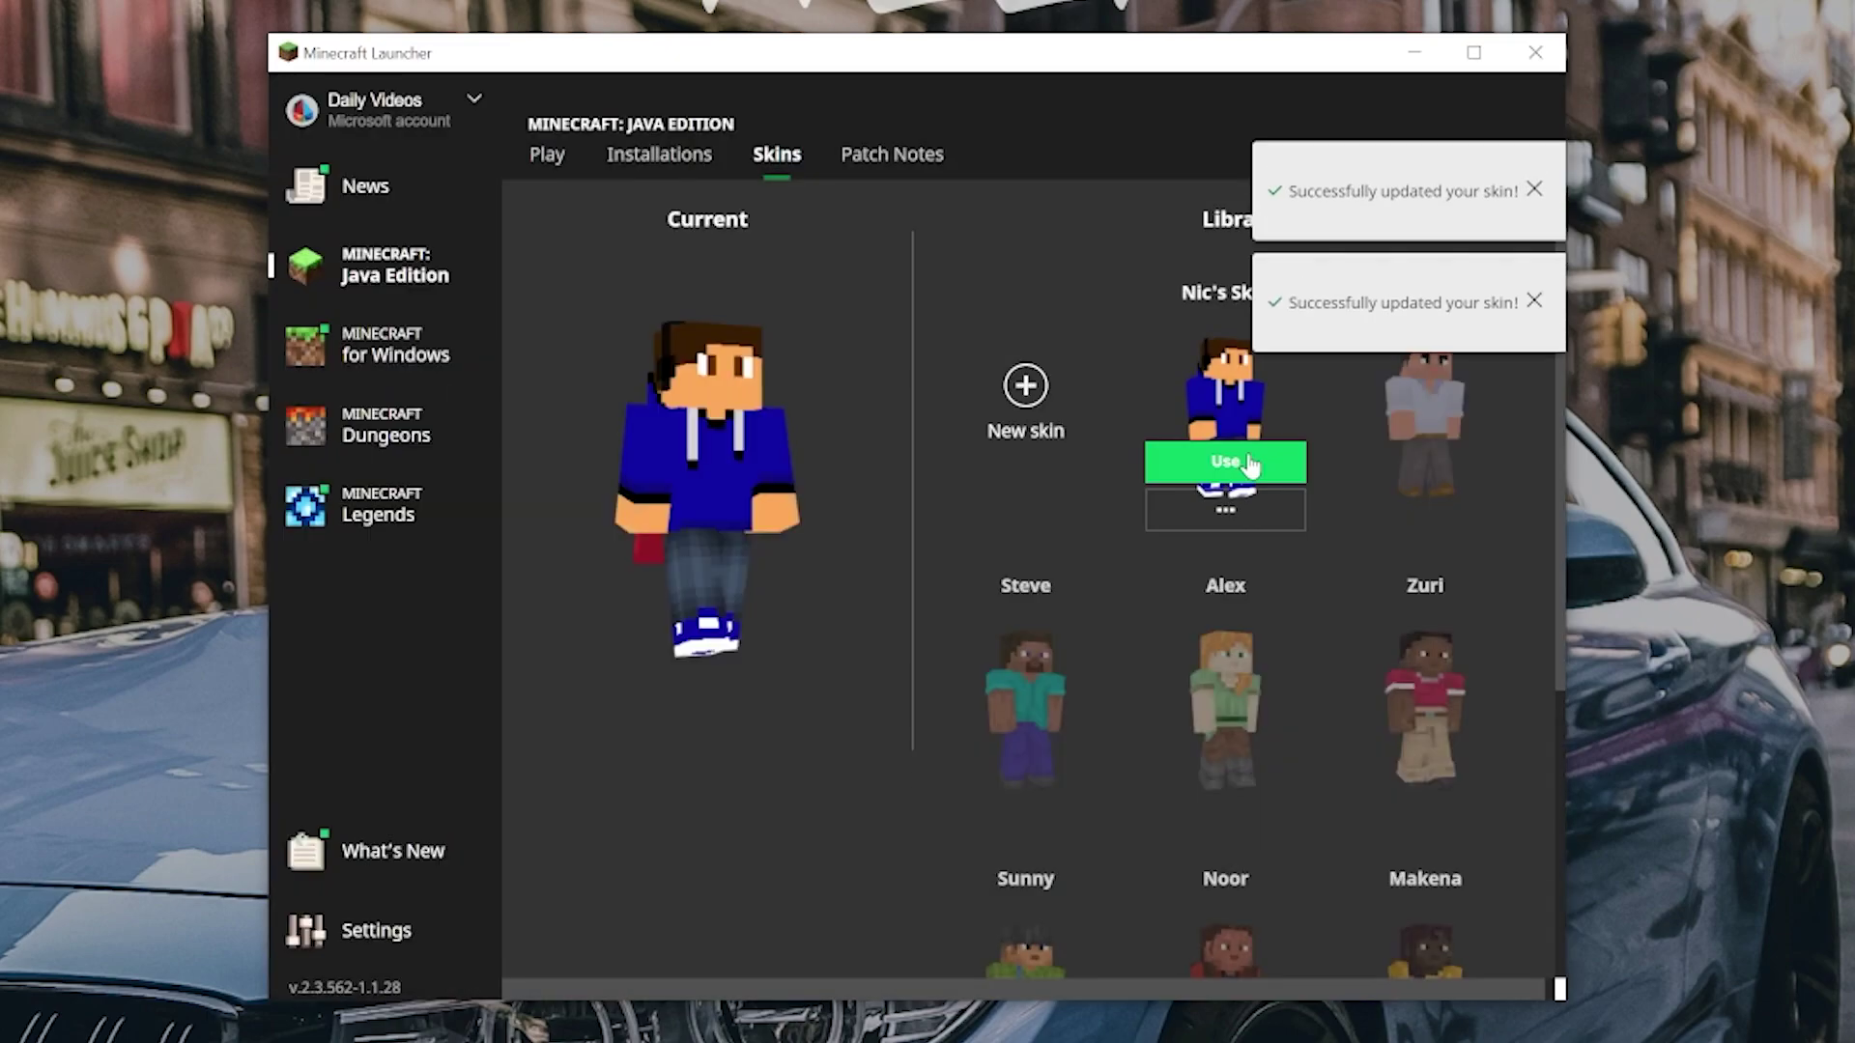
Step: Start a new skin in the library and name it "Dark Knight"
click(1043, 379)
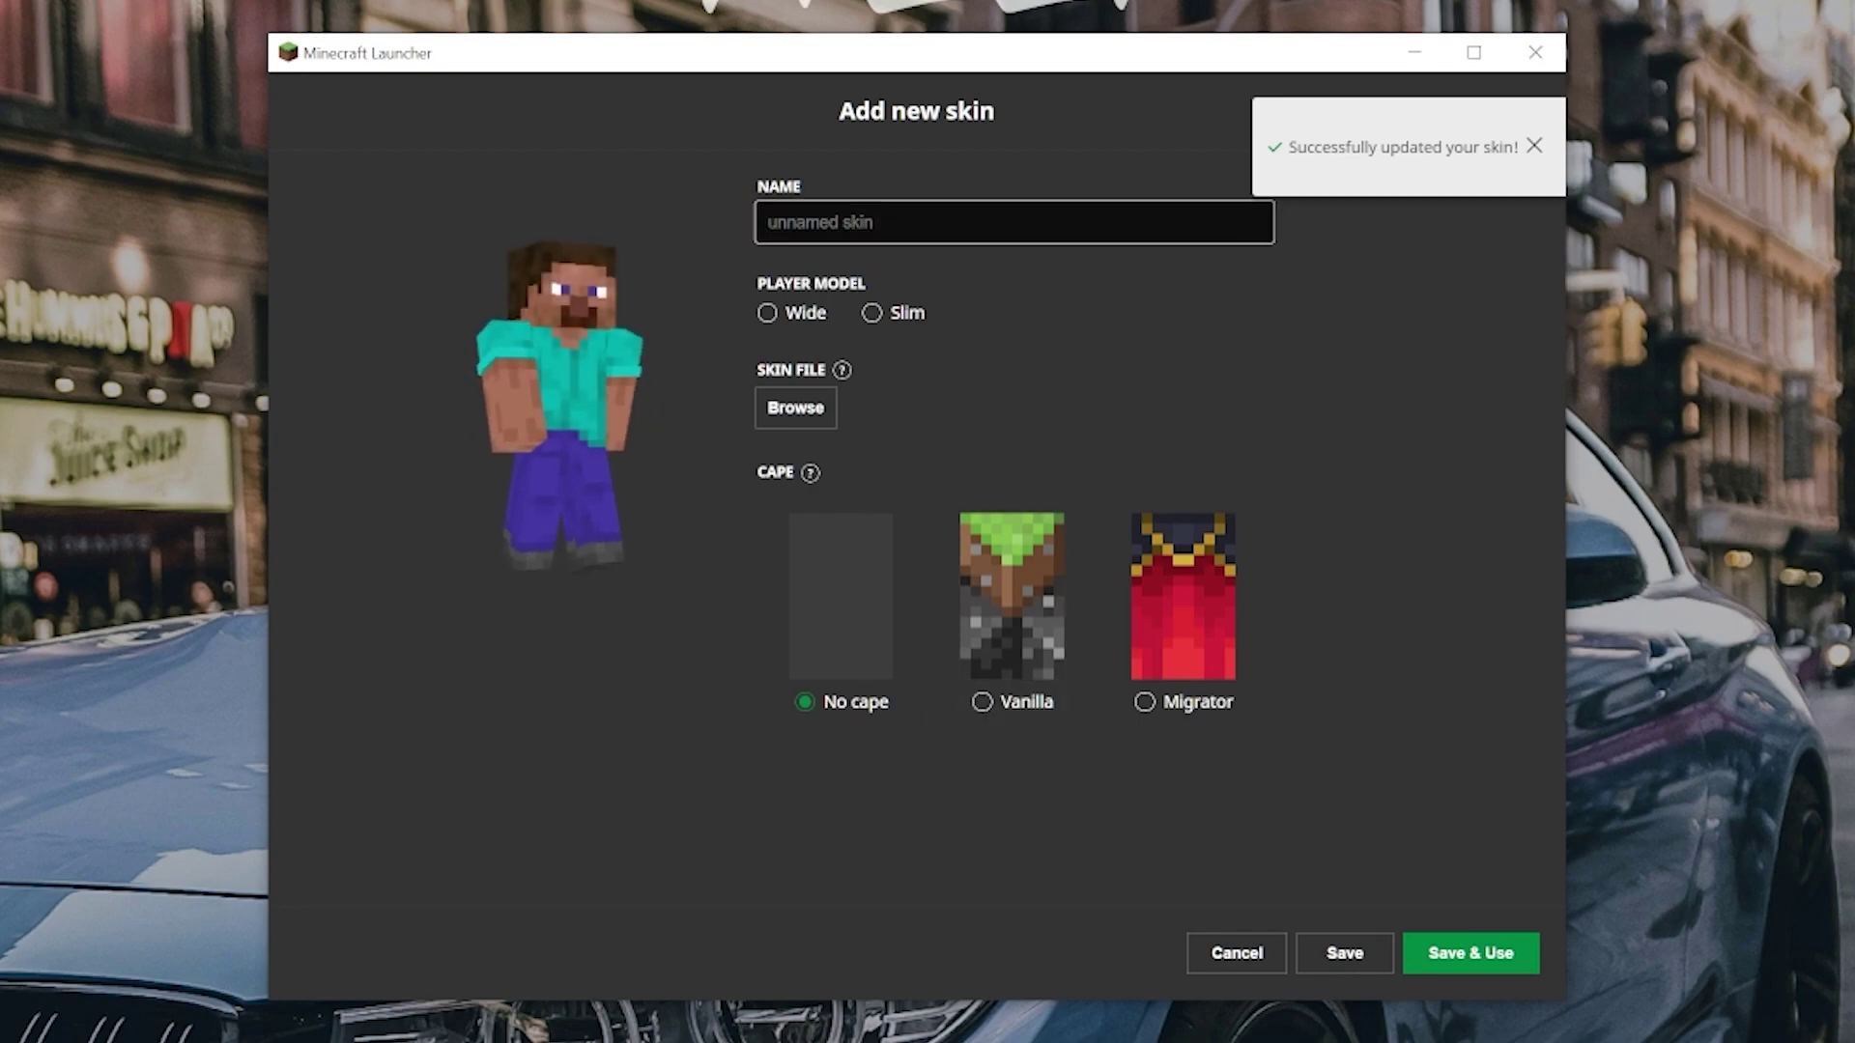
text(Go)
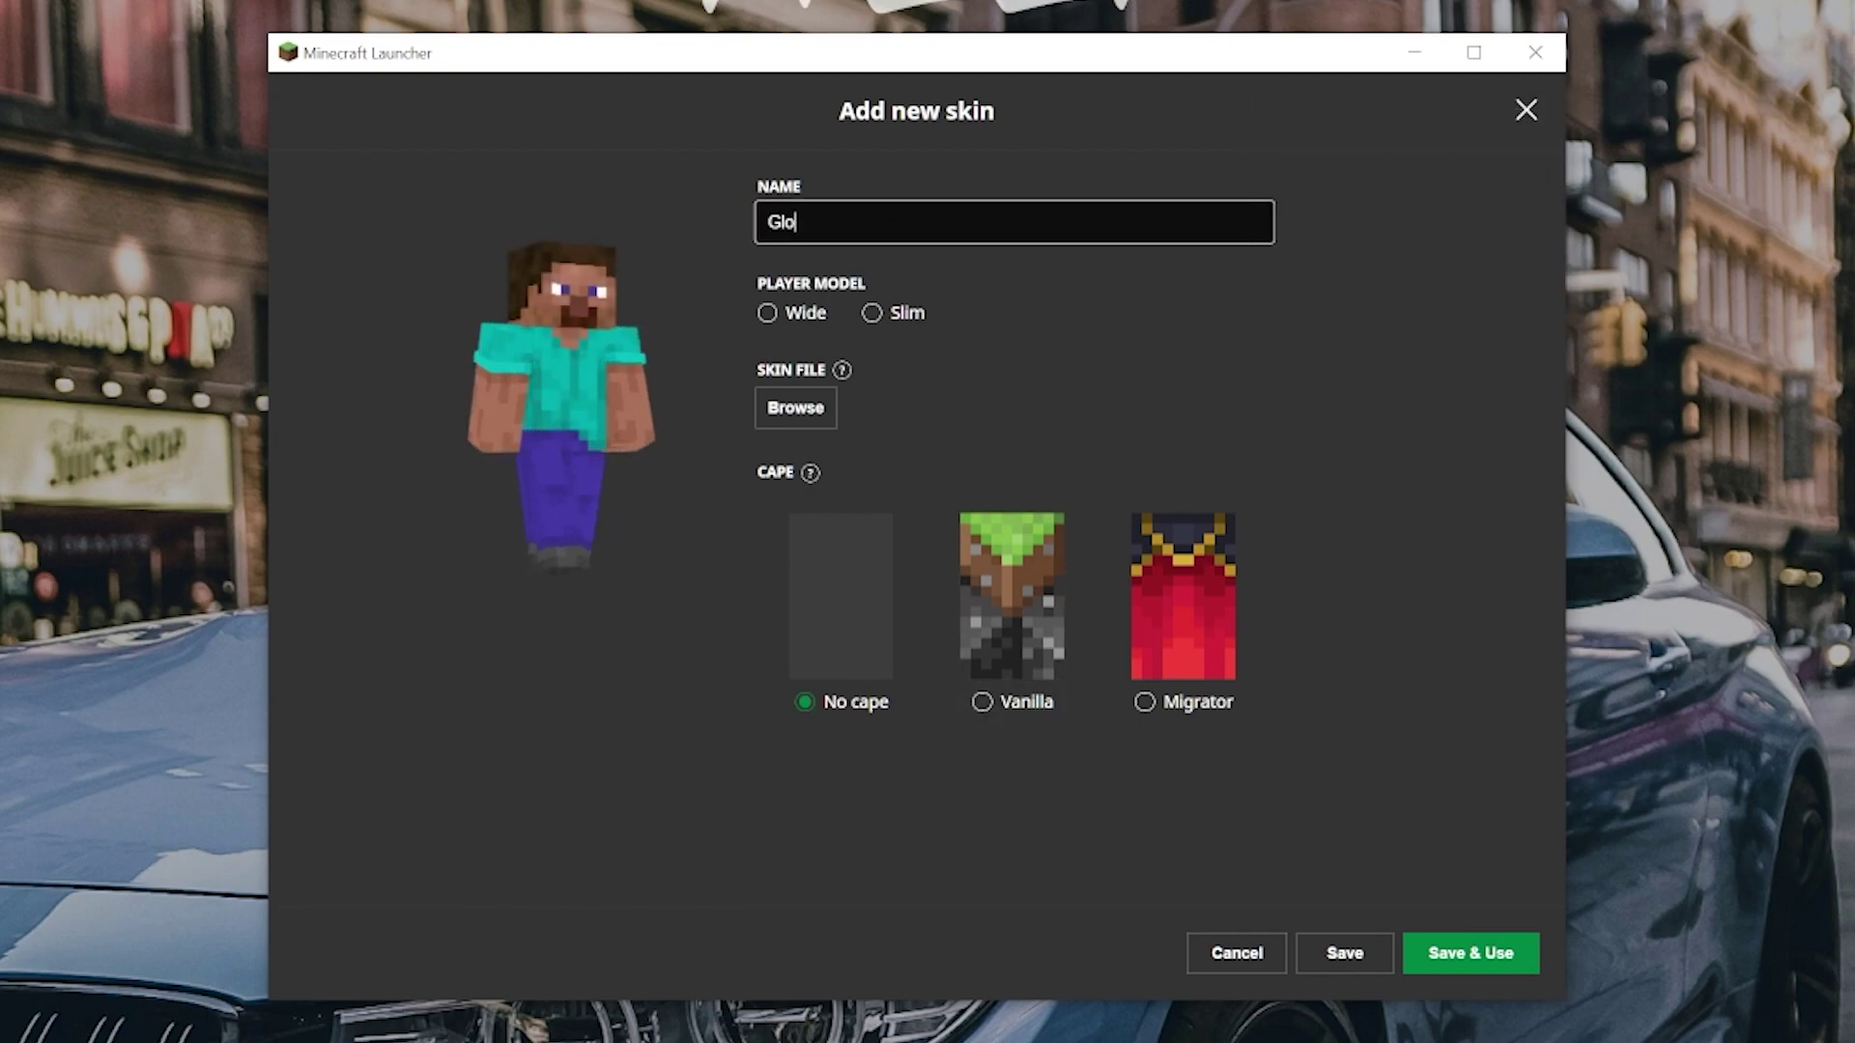
text(ld Knight)
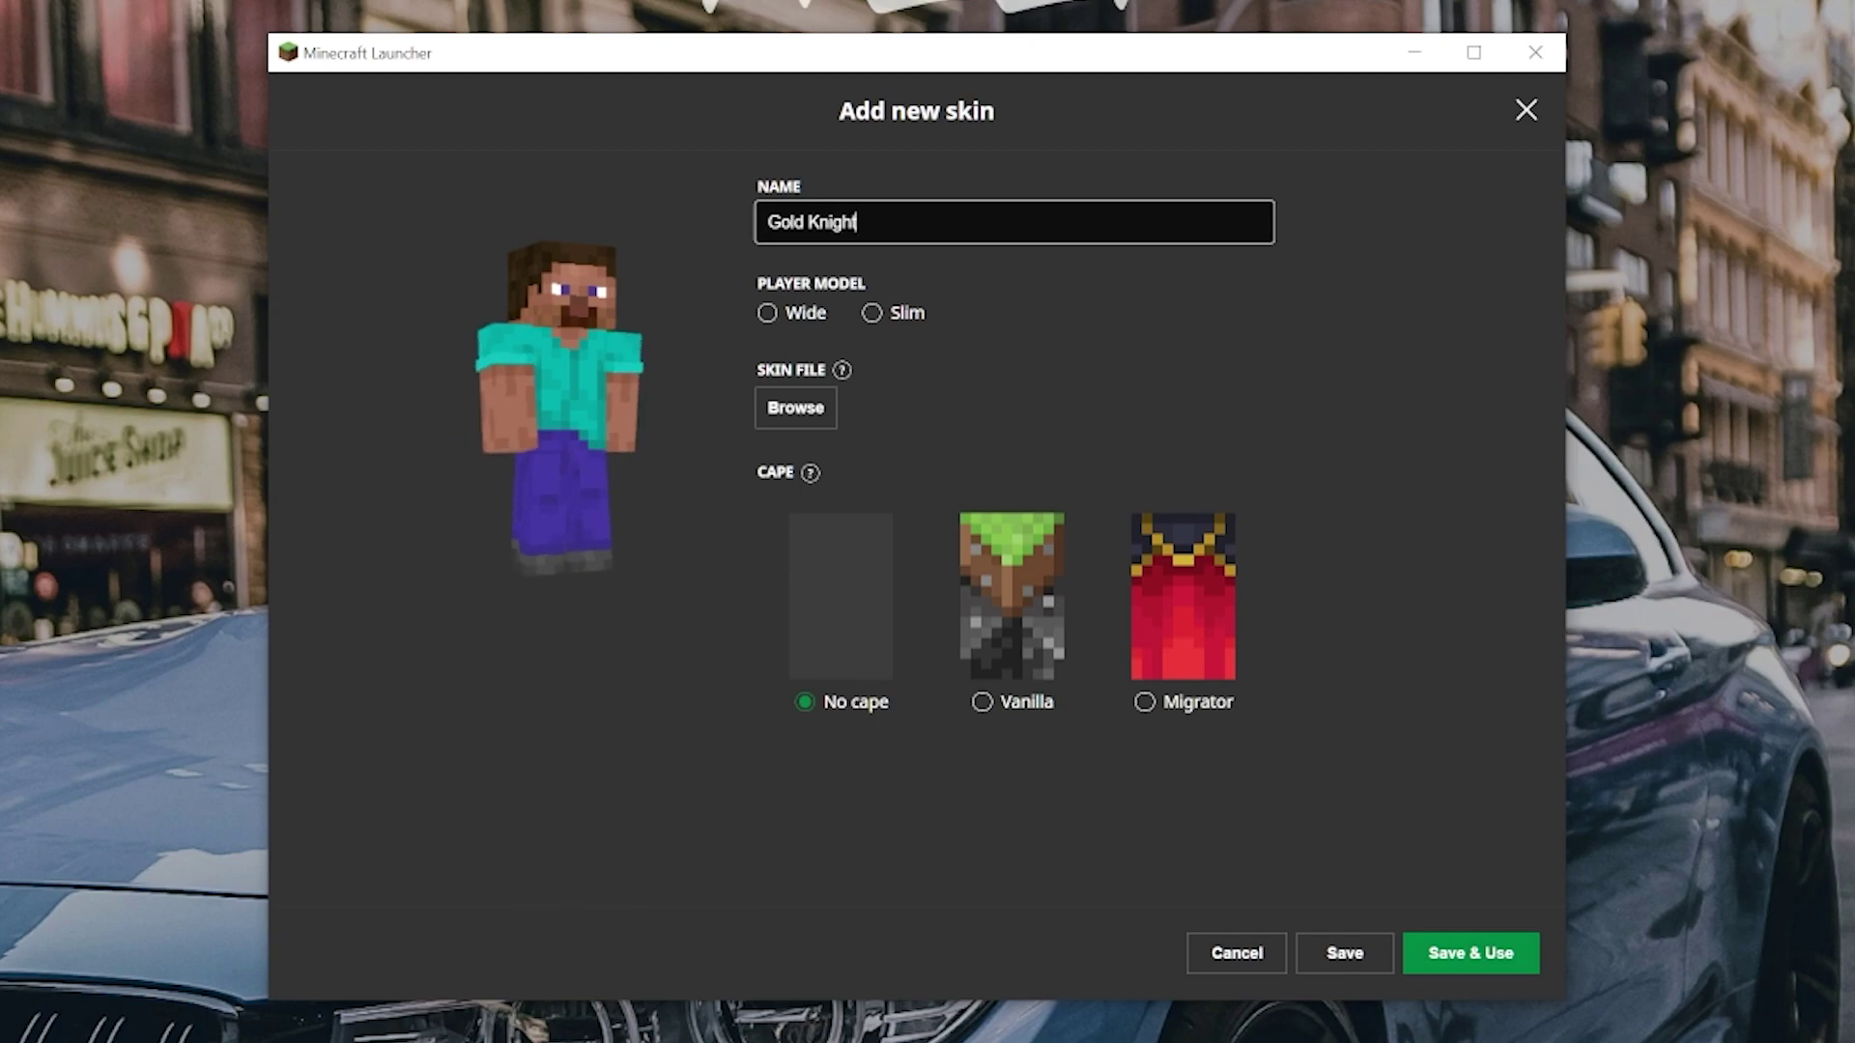
drag(795, 222, 746, 225)
key(BackSpace)
key(BackSpace)
text(Dark)
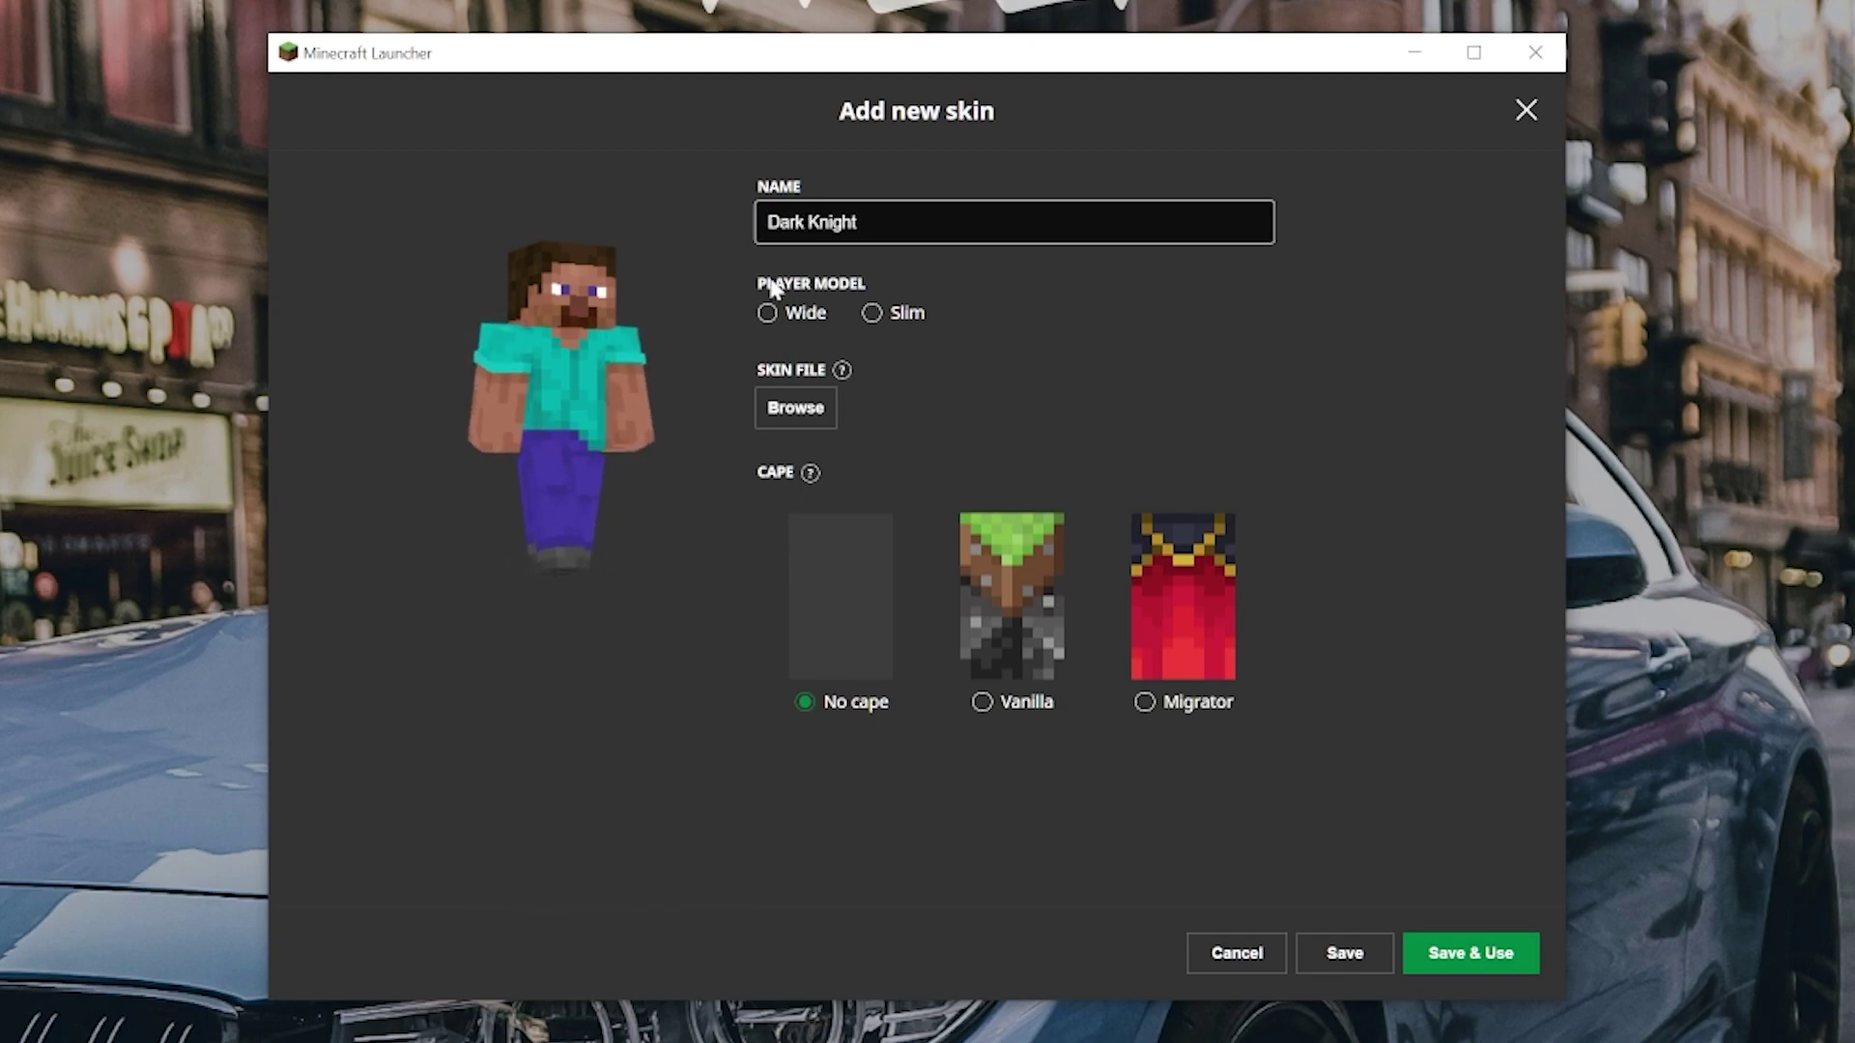
Step: Compare the Wide and Slim player models for the new skin and set it to Wide
click(792, 317)
click(872, 309)
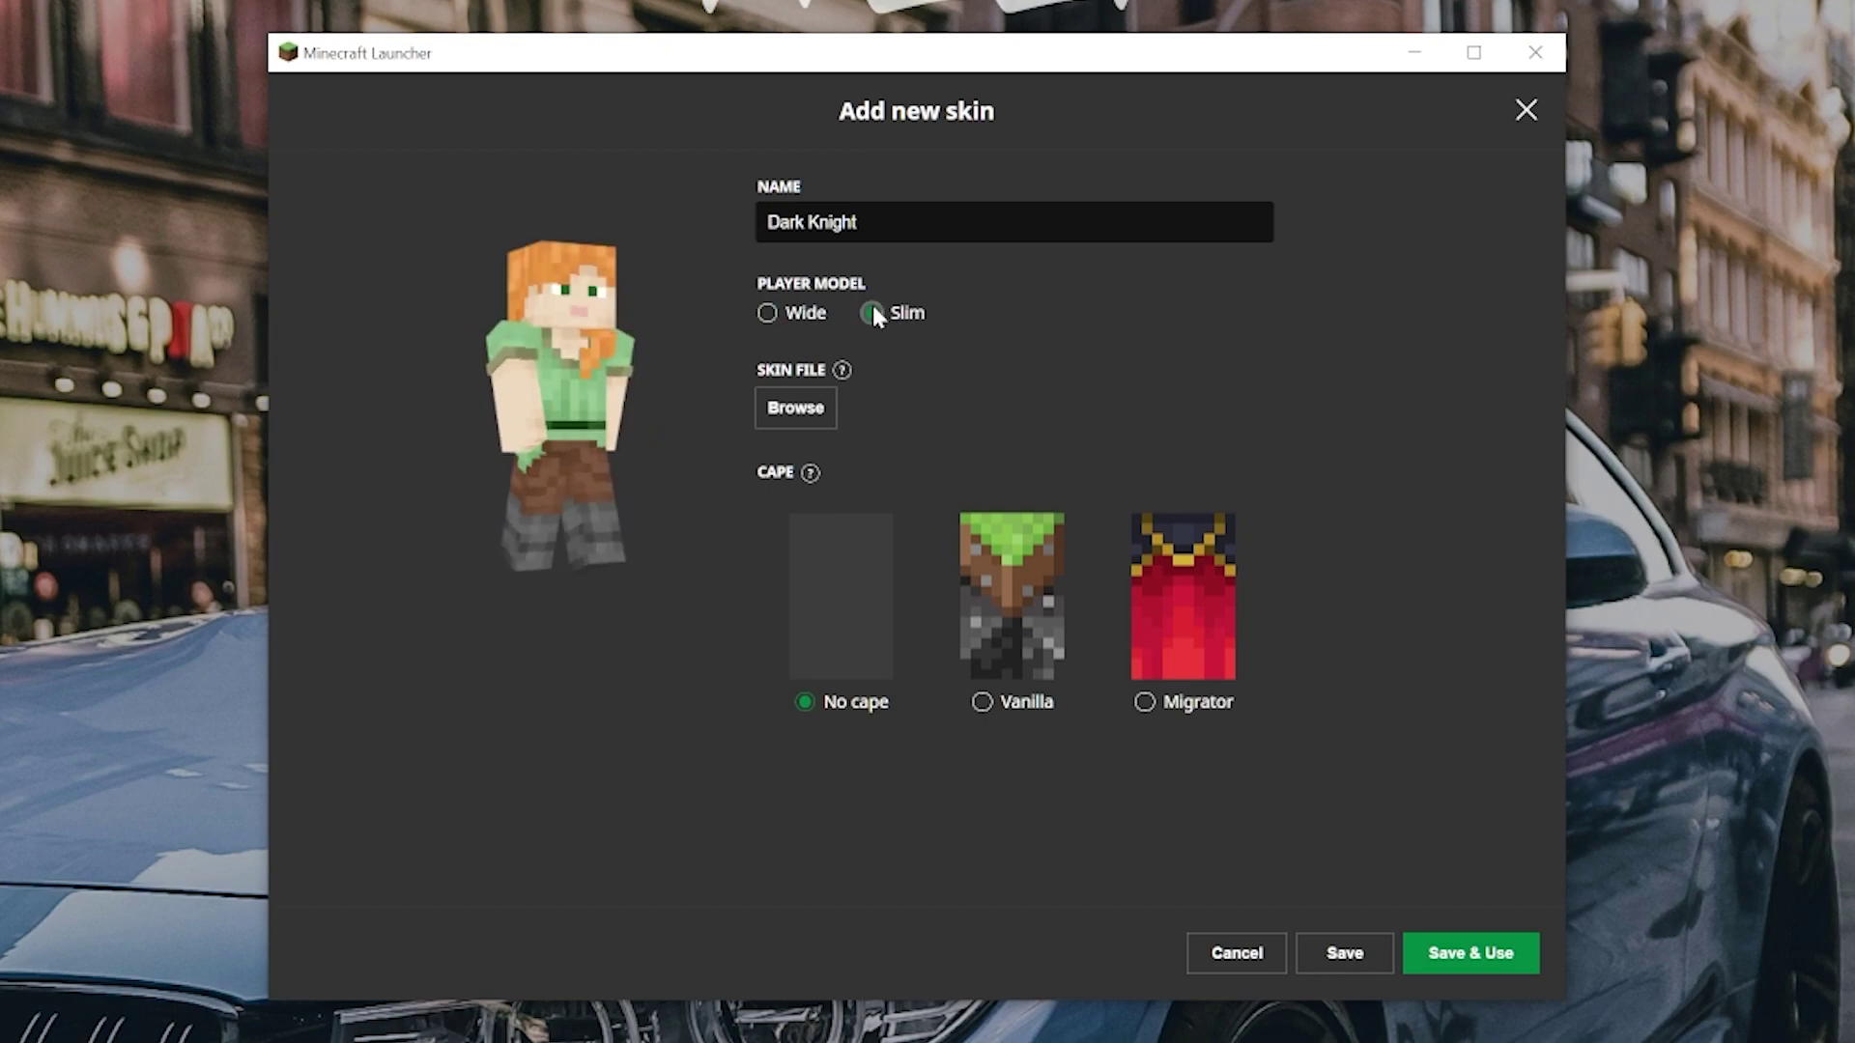
click(809, 311)
click(867, 309)
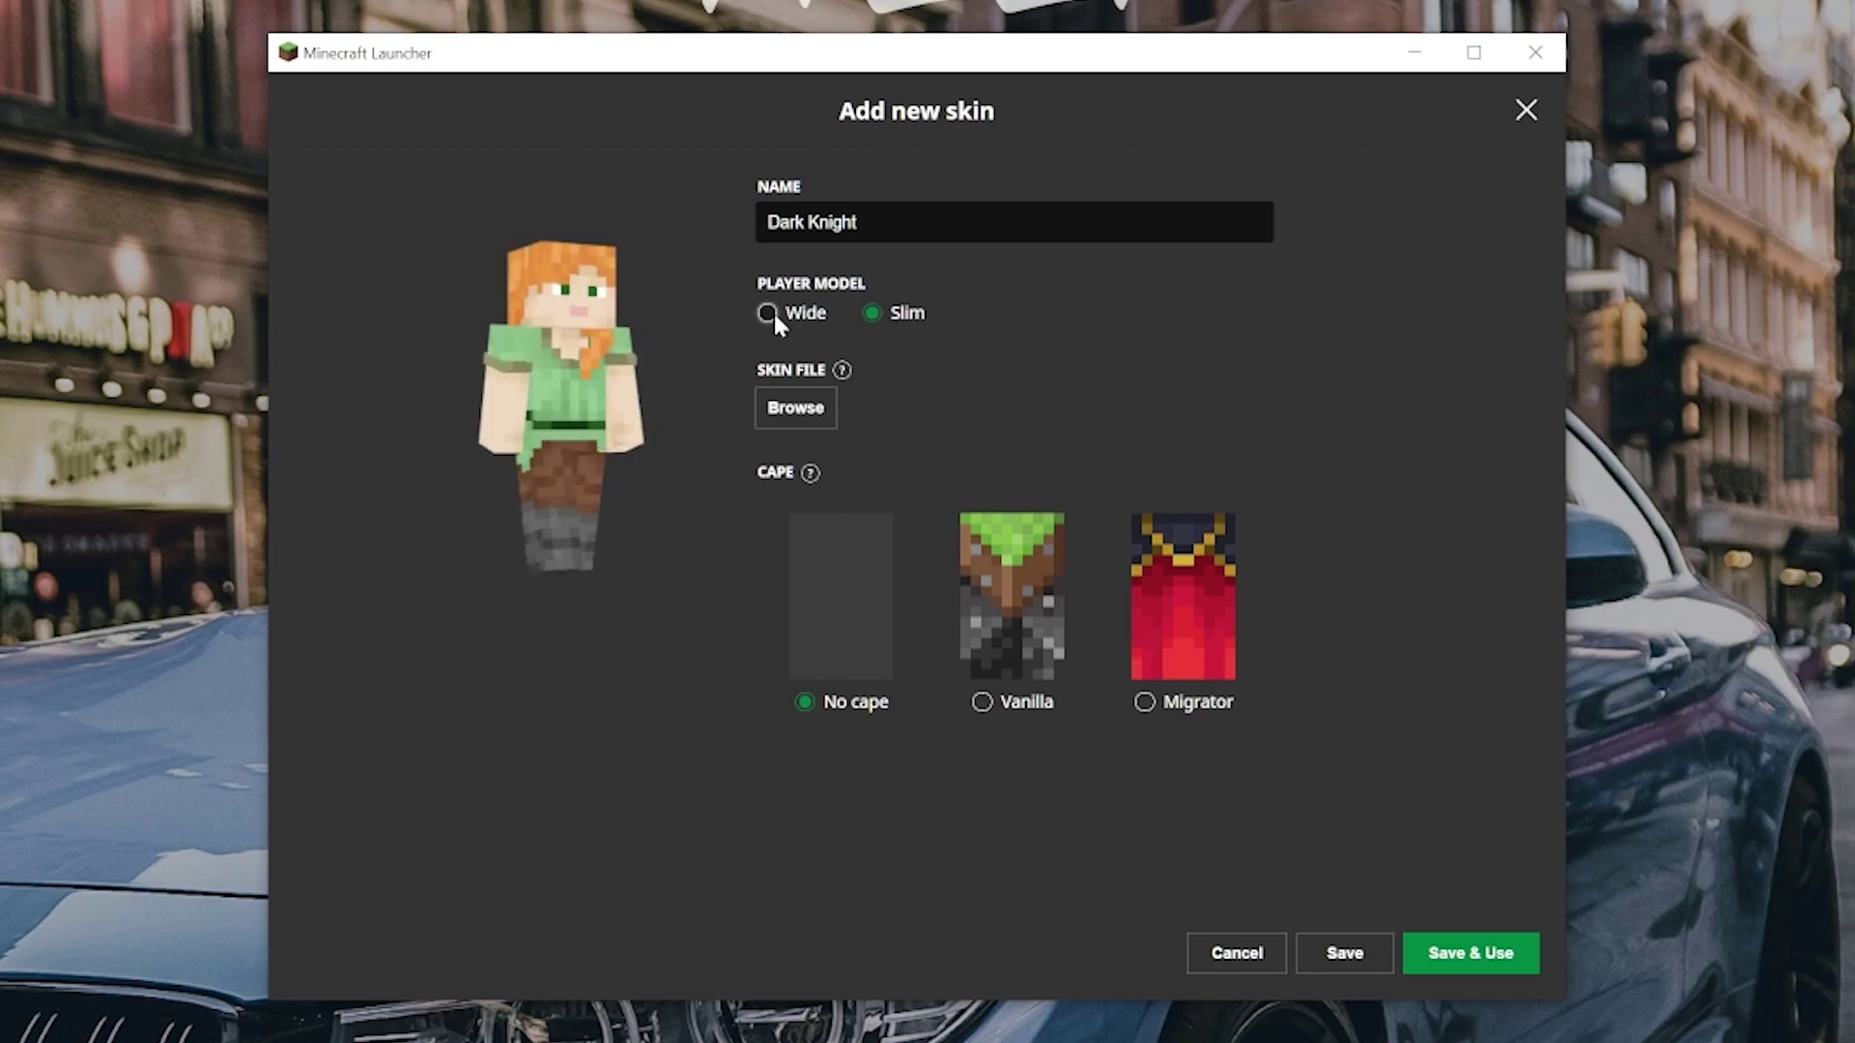
click(771, 312)
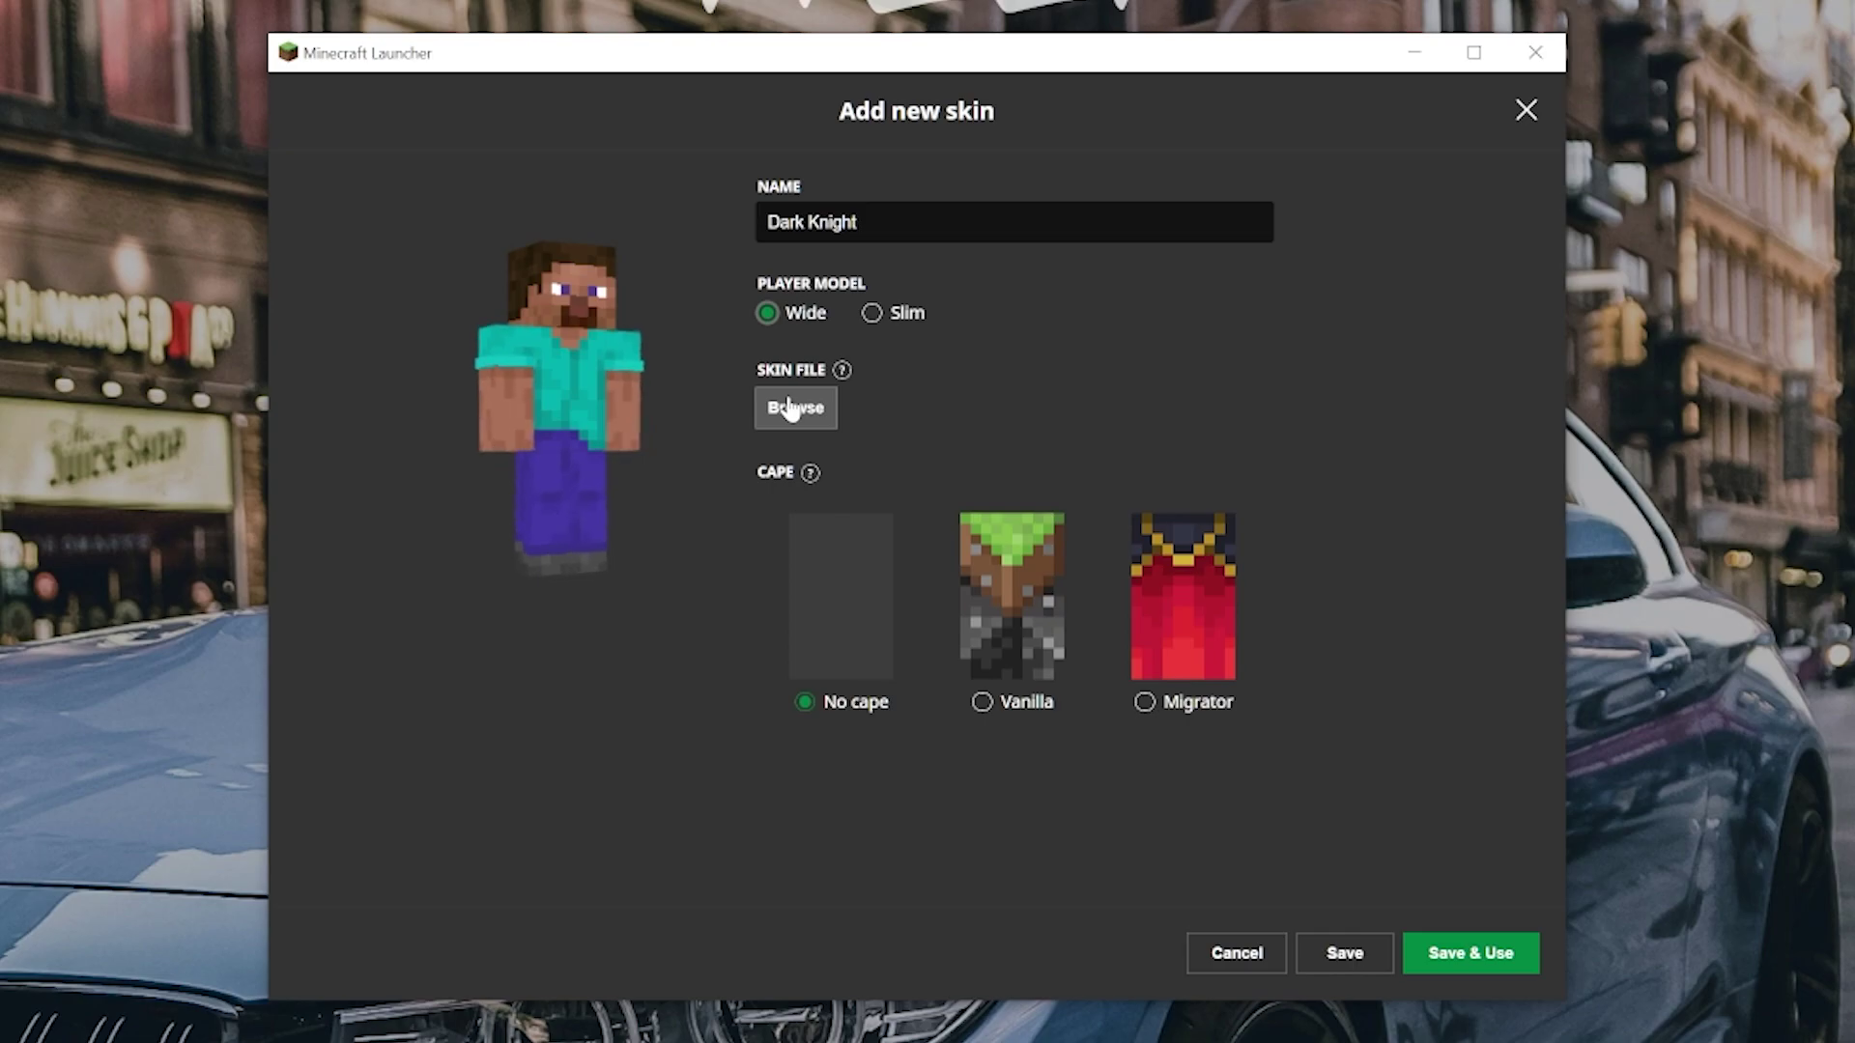
Step: Load the downloaded knight-with-dark-armor PNG from the Downloads folder as the skin file
click(791, 409)
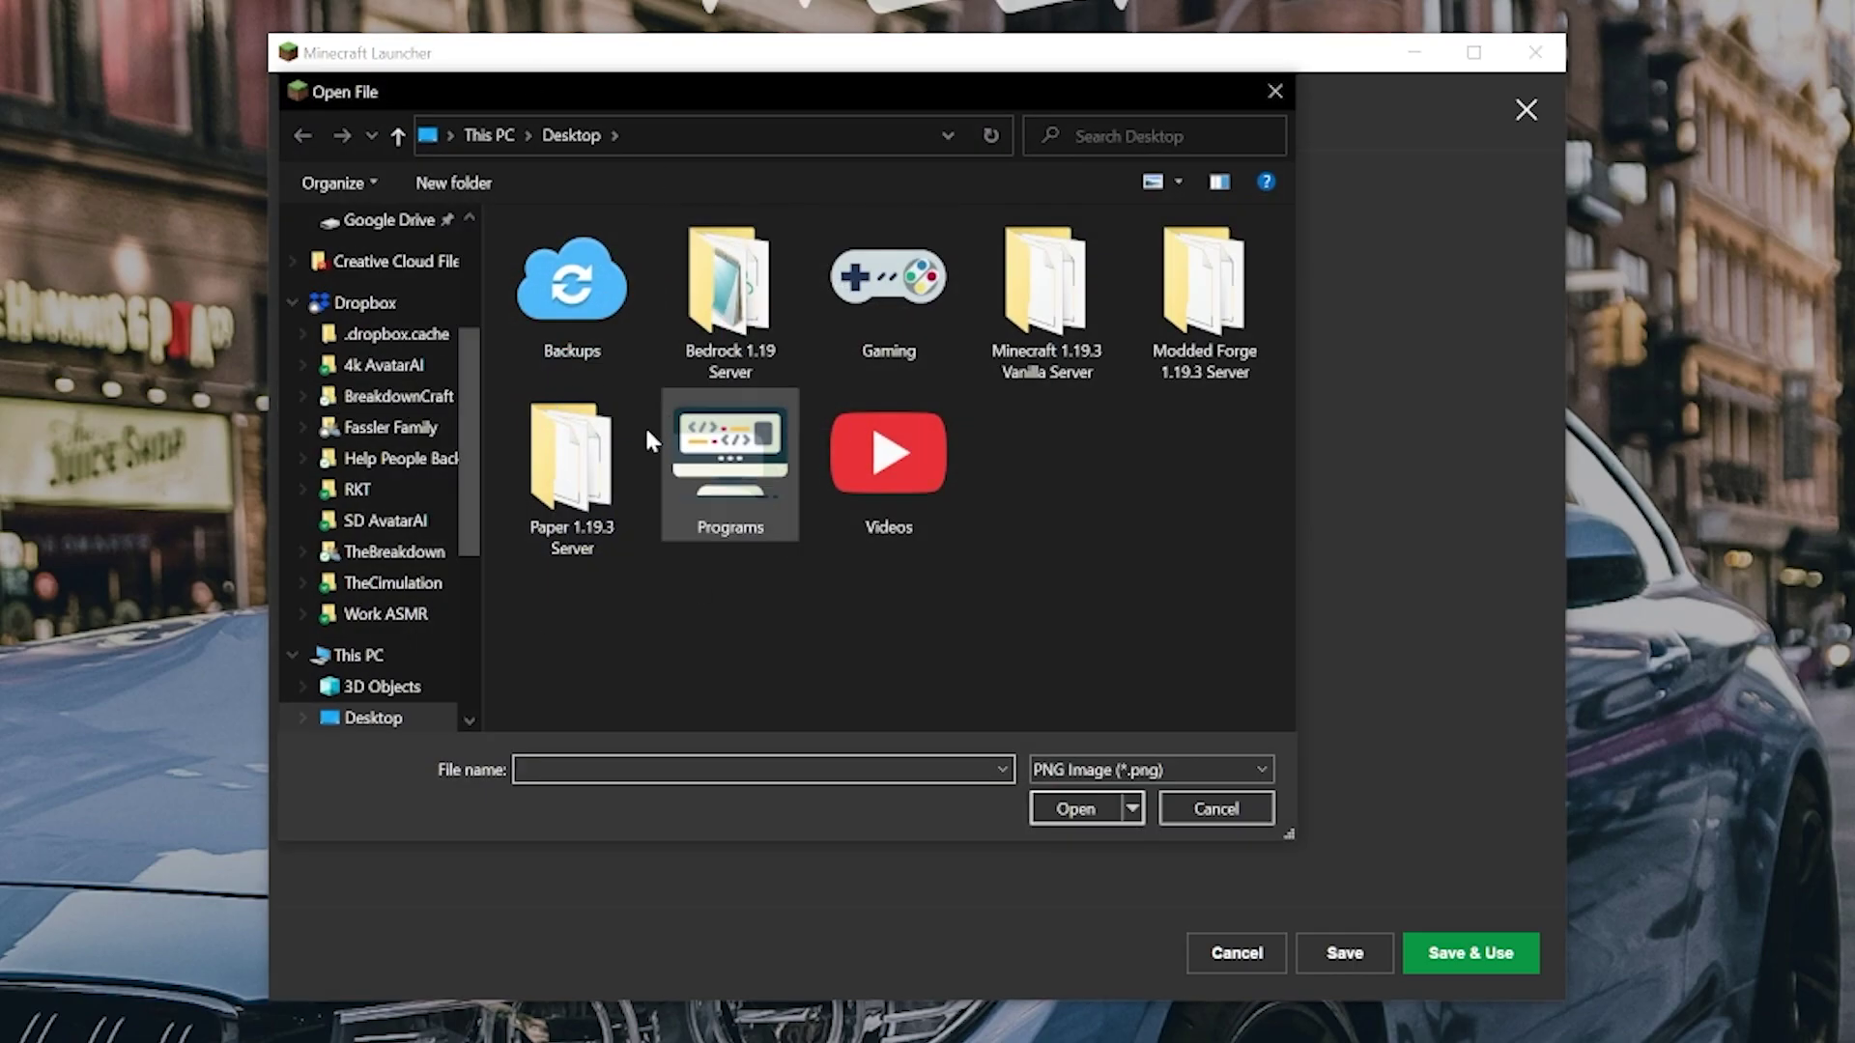
scroll(430, 416, down, 1)
scroll(430, 416, down, 1)
click(384, 555)
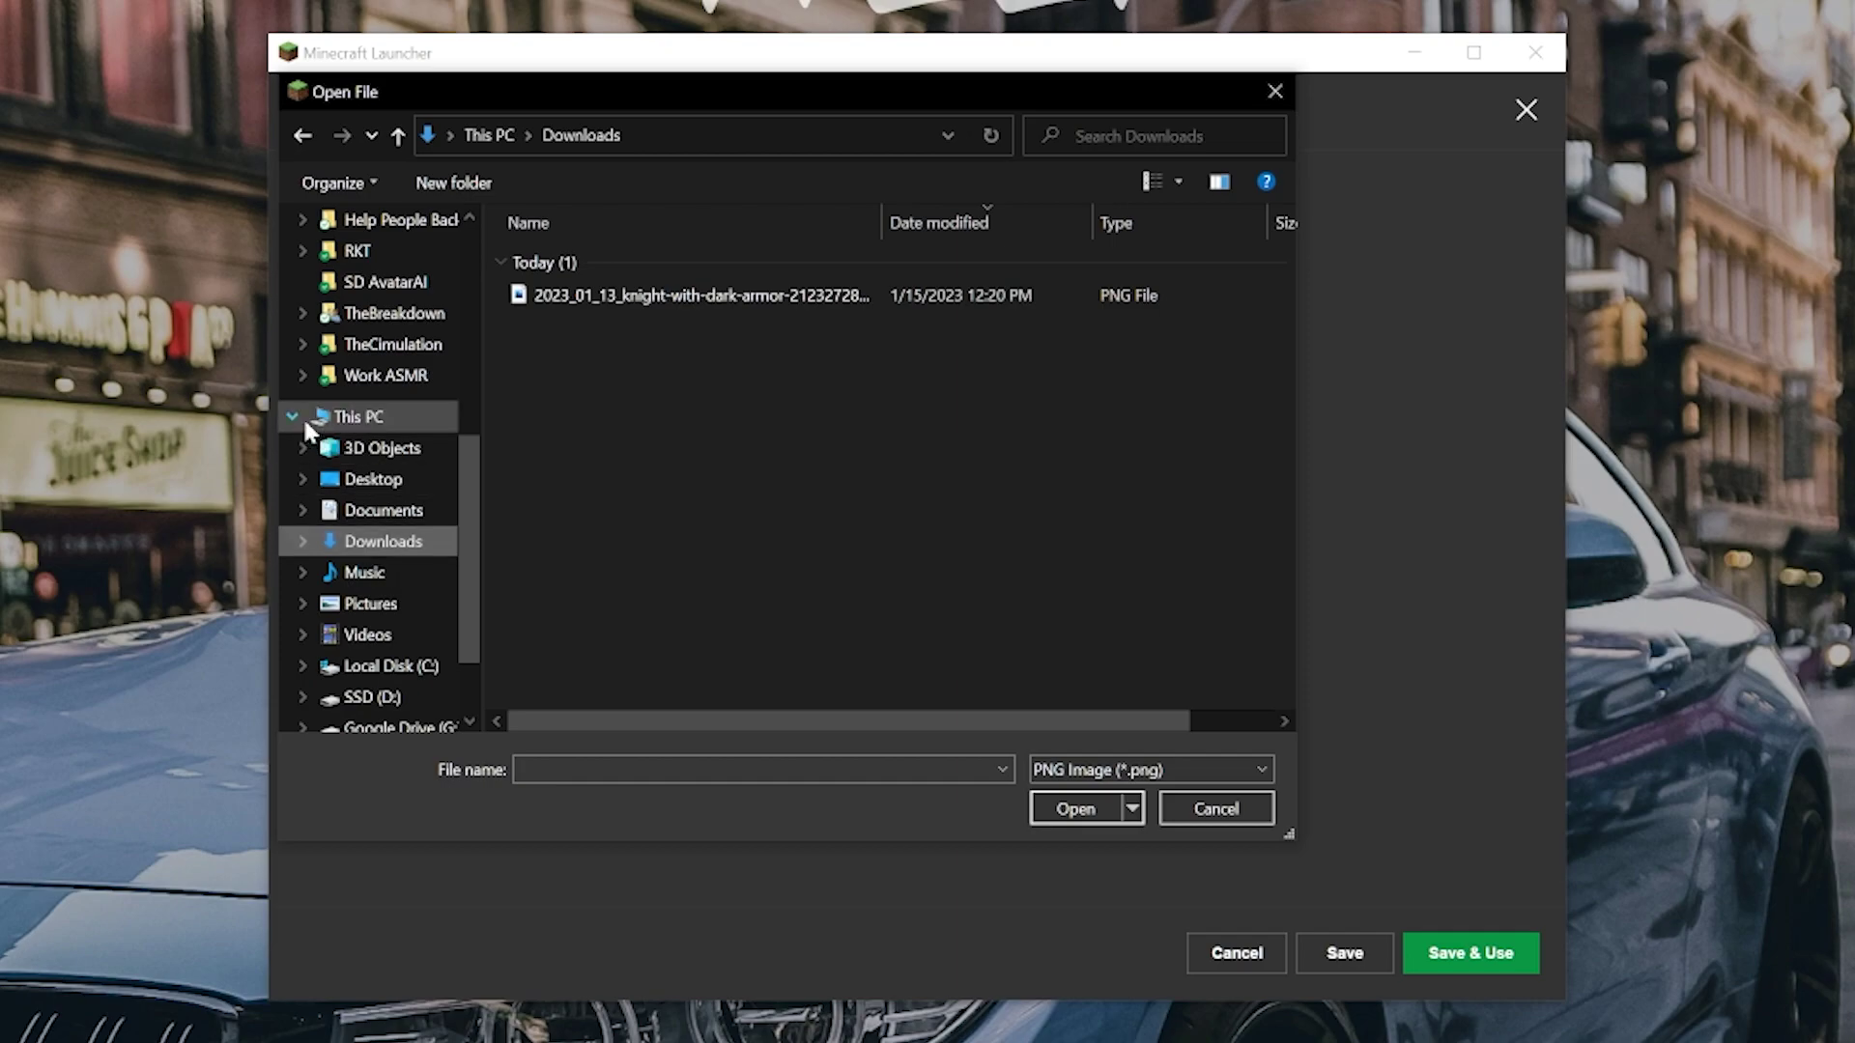
click(355, 417)
double_click(960, 333)
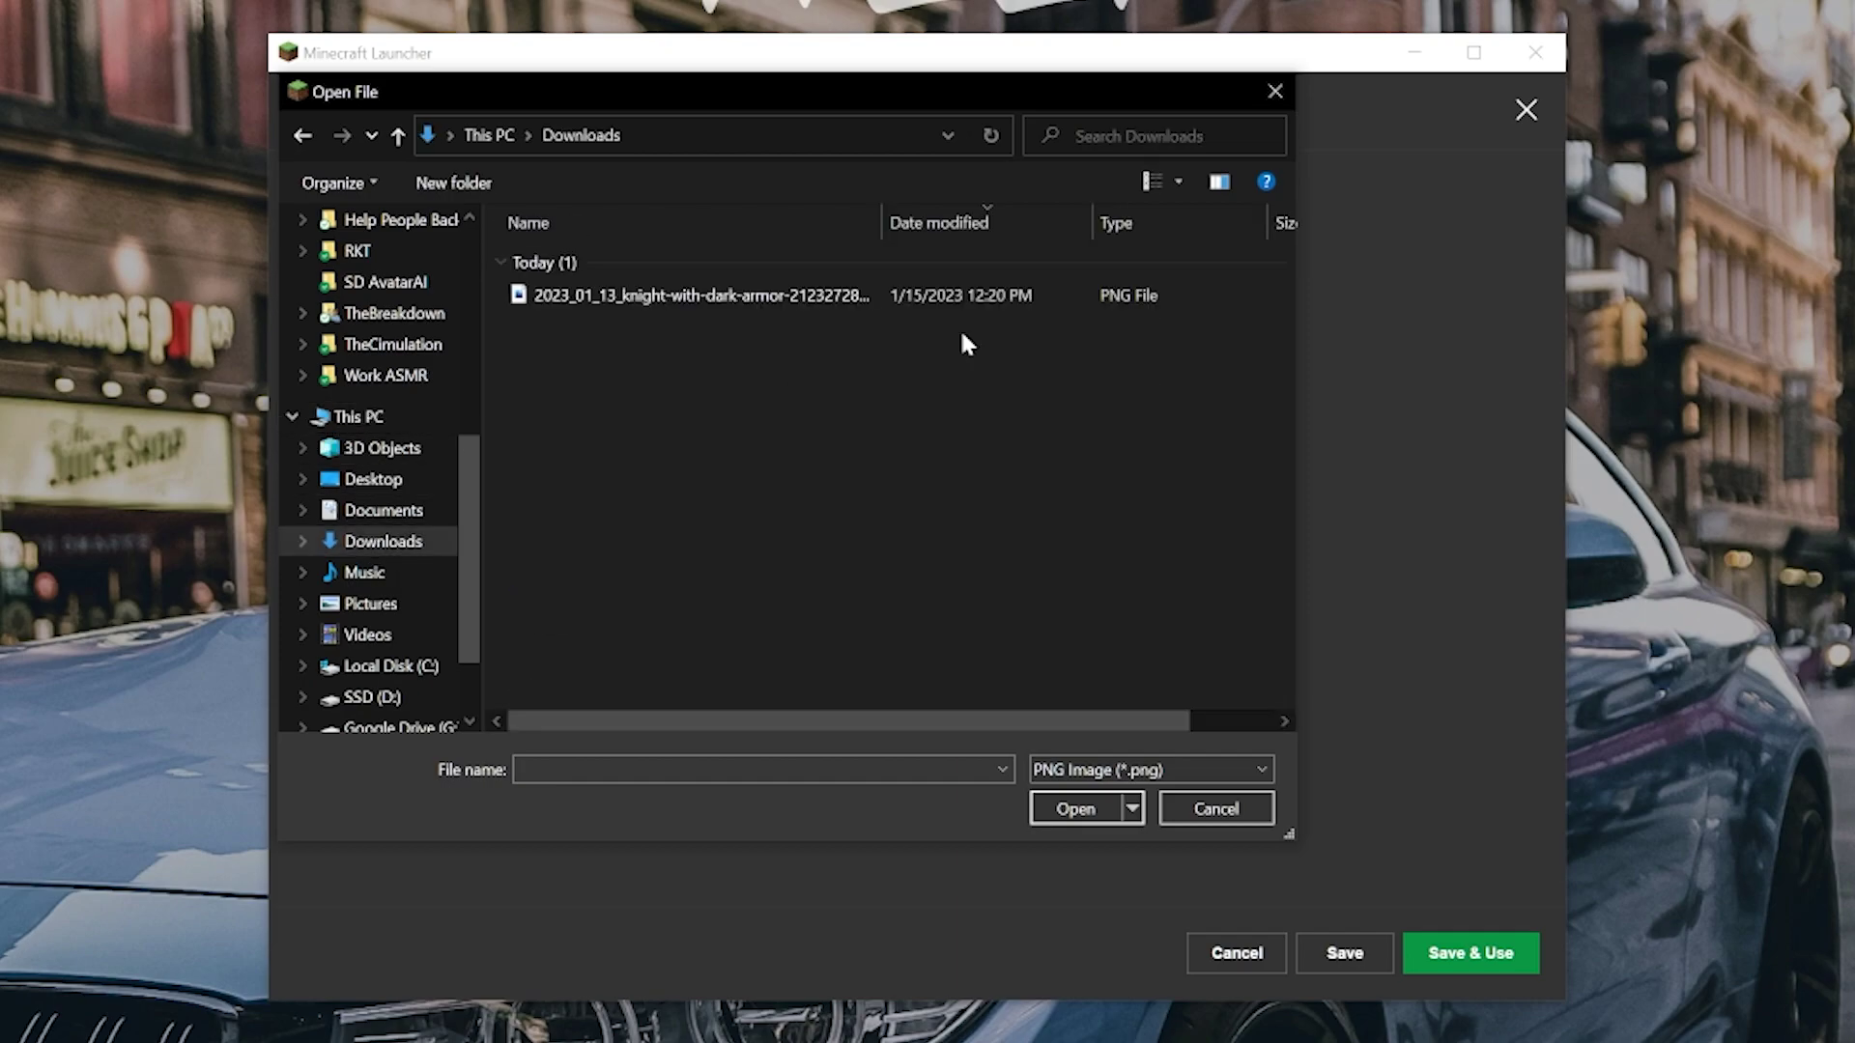
double_click(726, 299)
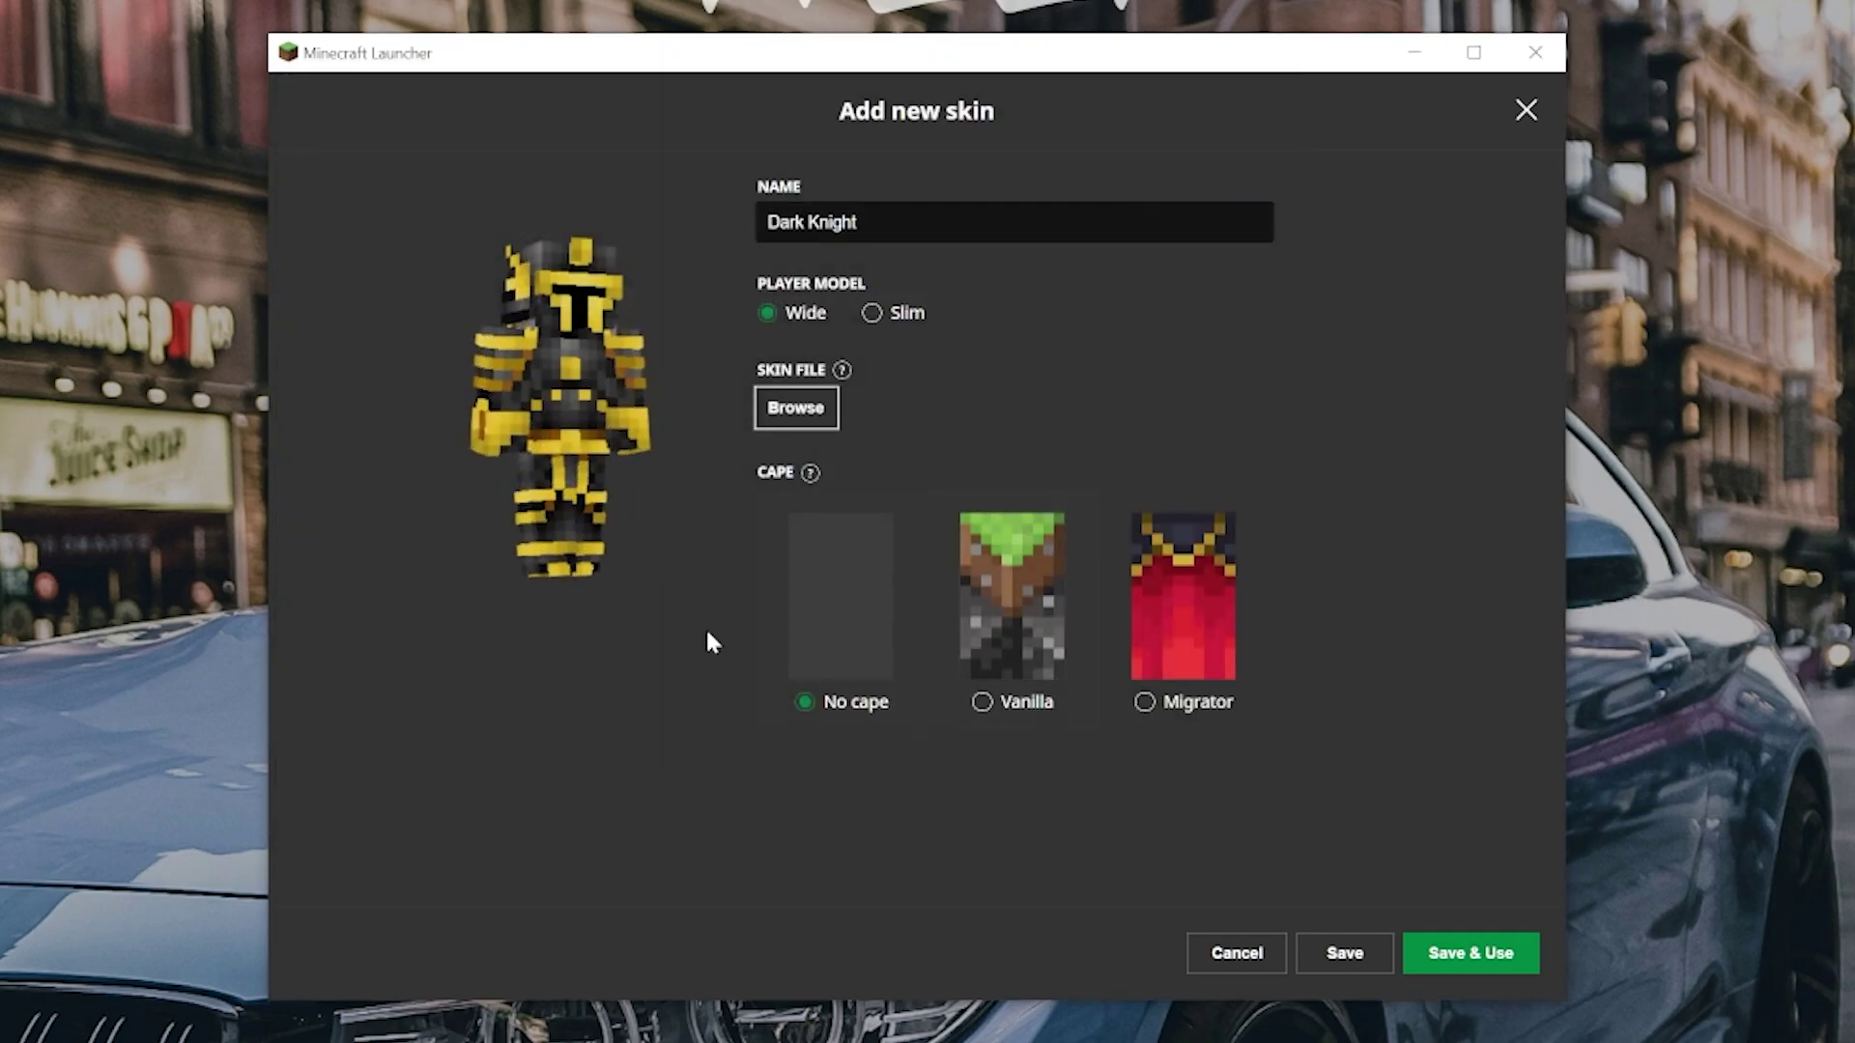
Step: Preview the Vanilla and Migrator capes, choose Vanilla, and save the skin to the library without applying it
click(1026, 626)
click(1188, 621)
click(1056, 645)
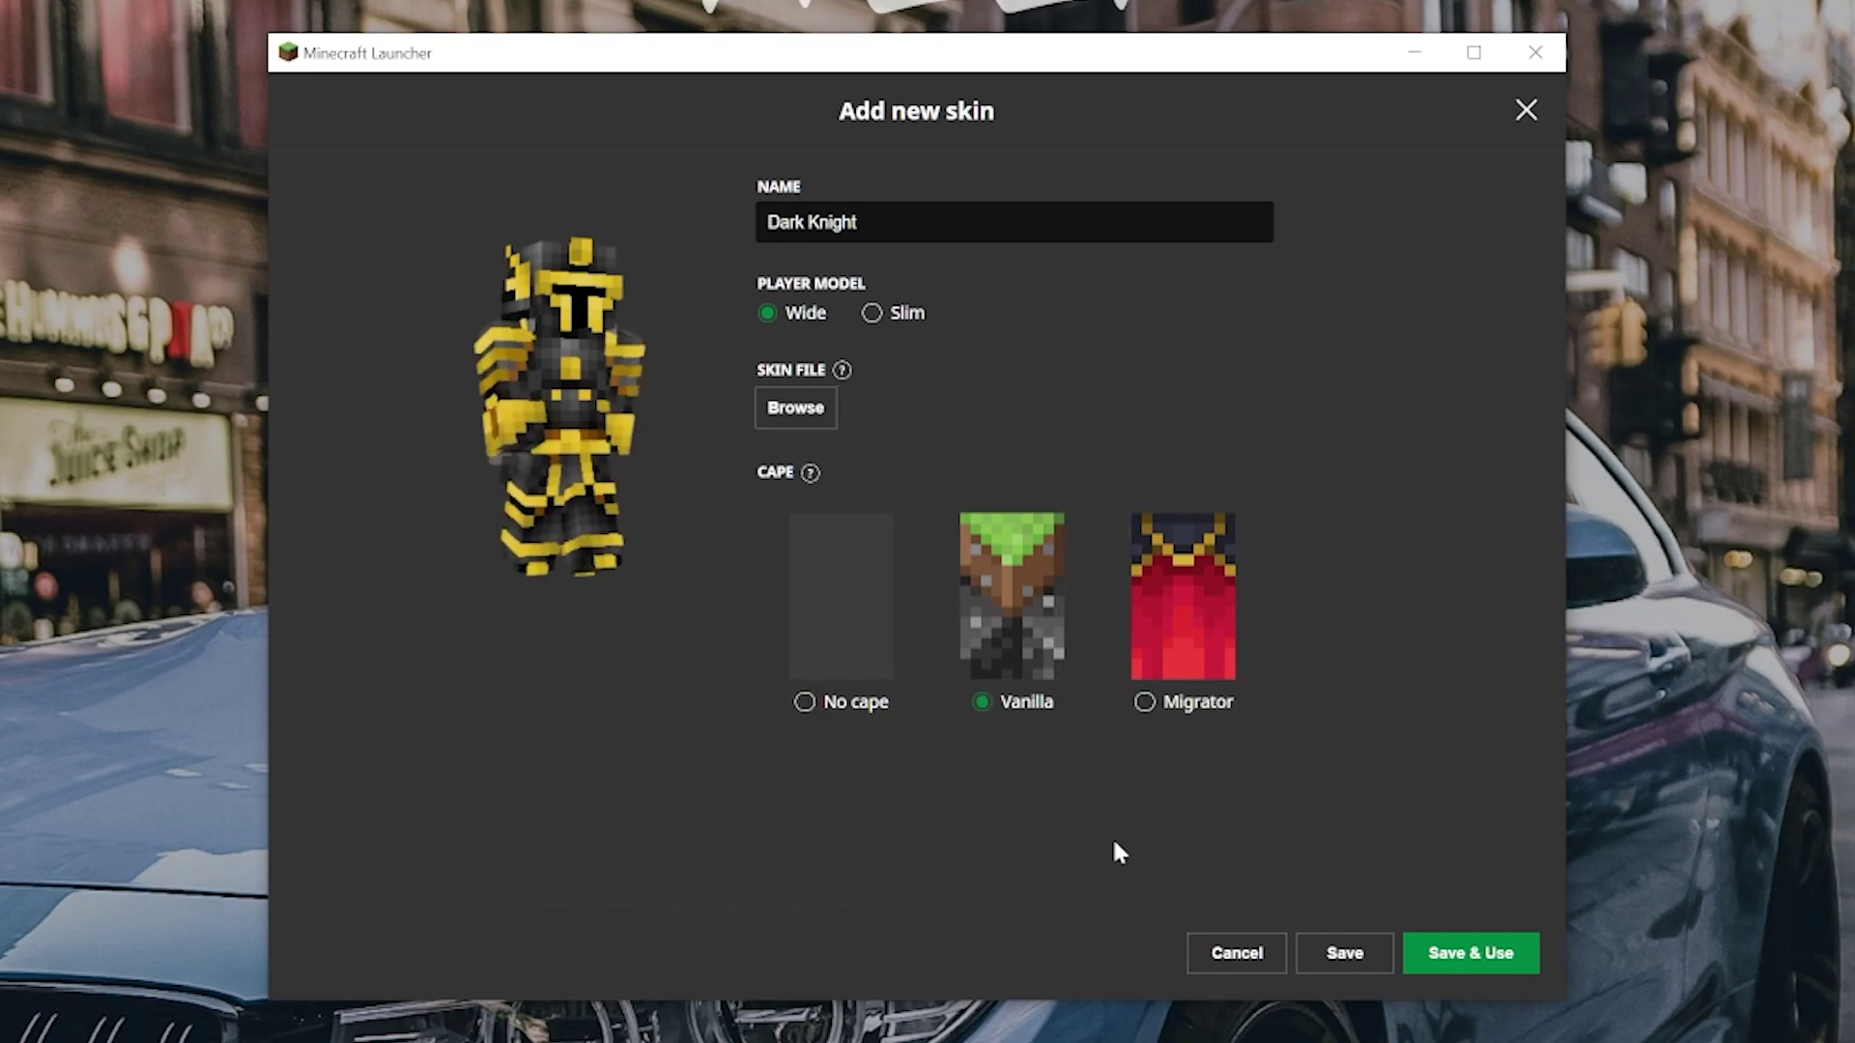
click(1372, 954)
Step: Apply Dark Knight from the library as the current skin and launch Minecraft: Java Edition
mouse_move(1227, 425)
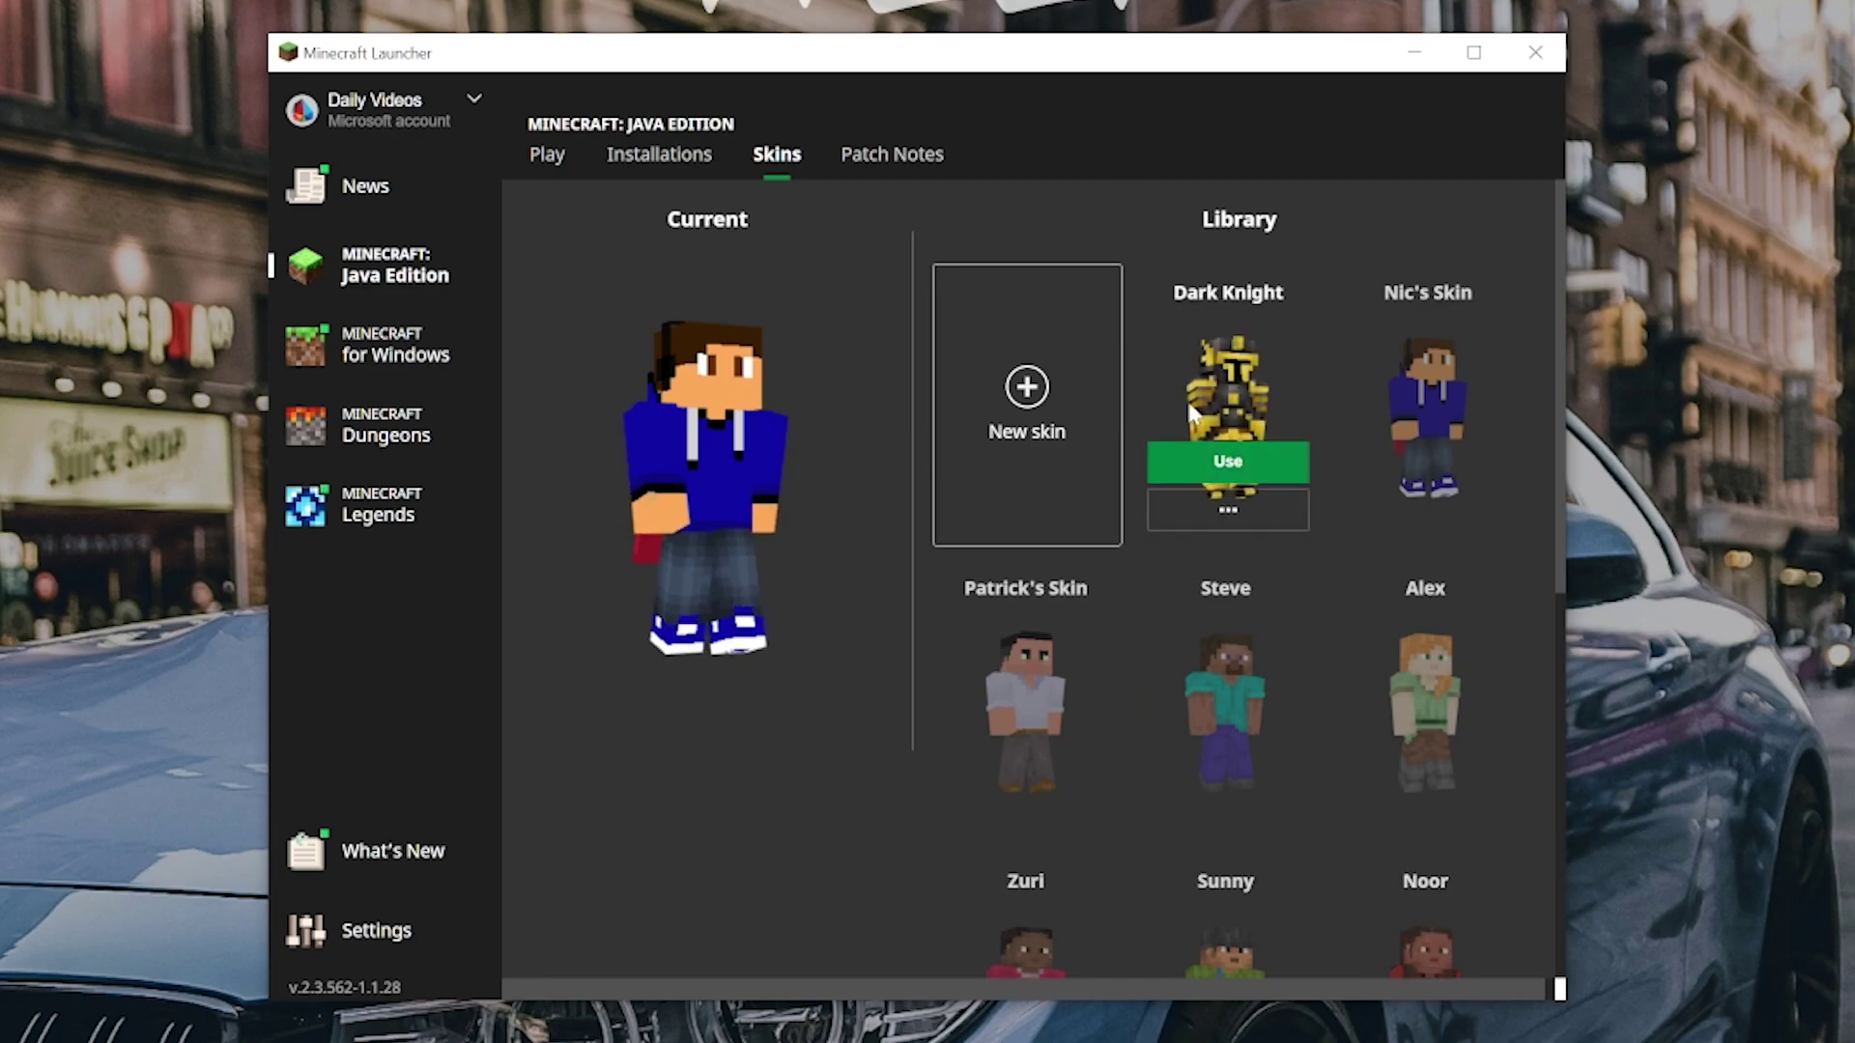
click(1225, 459)
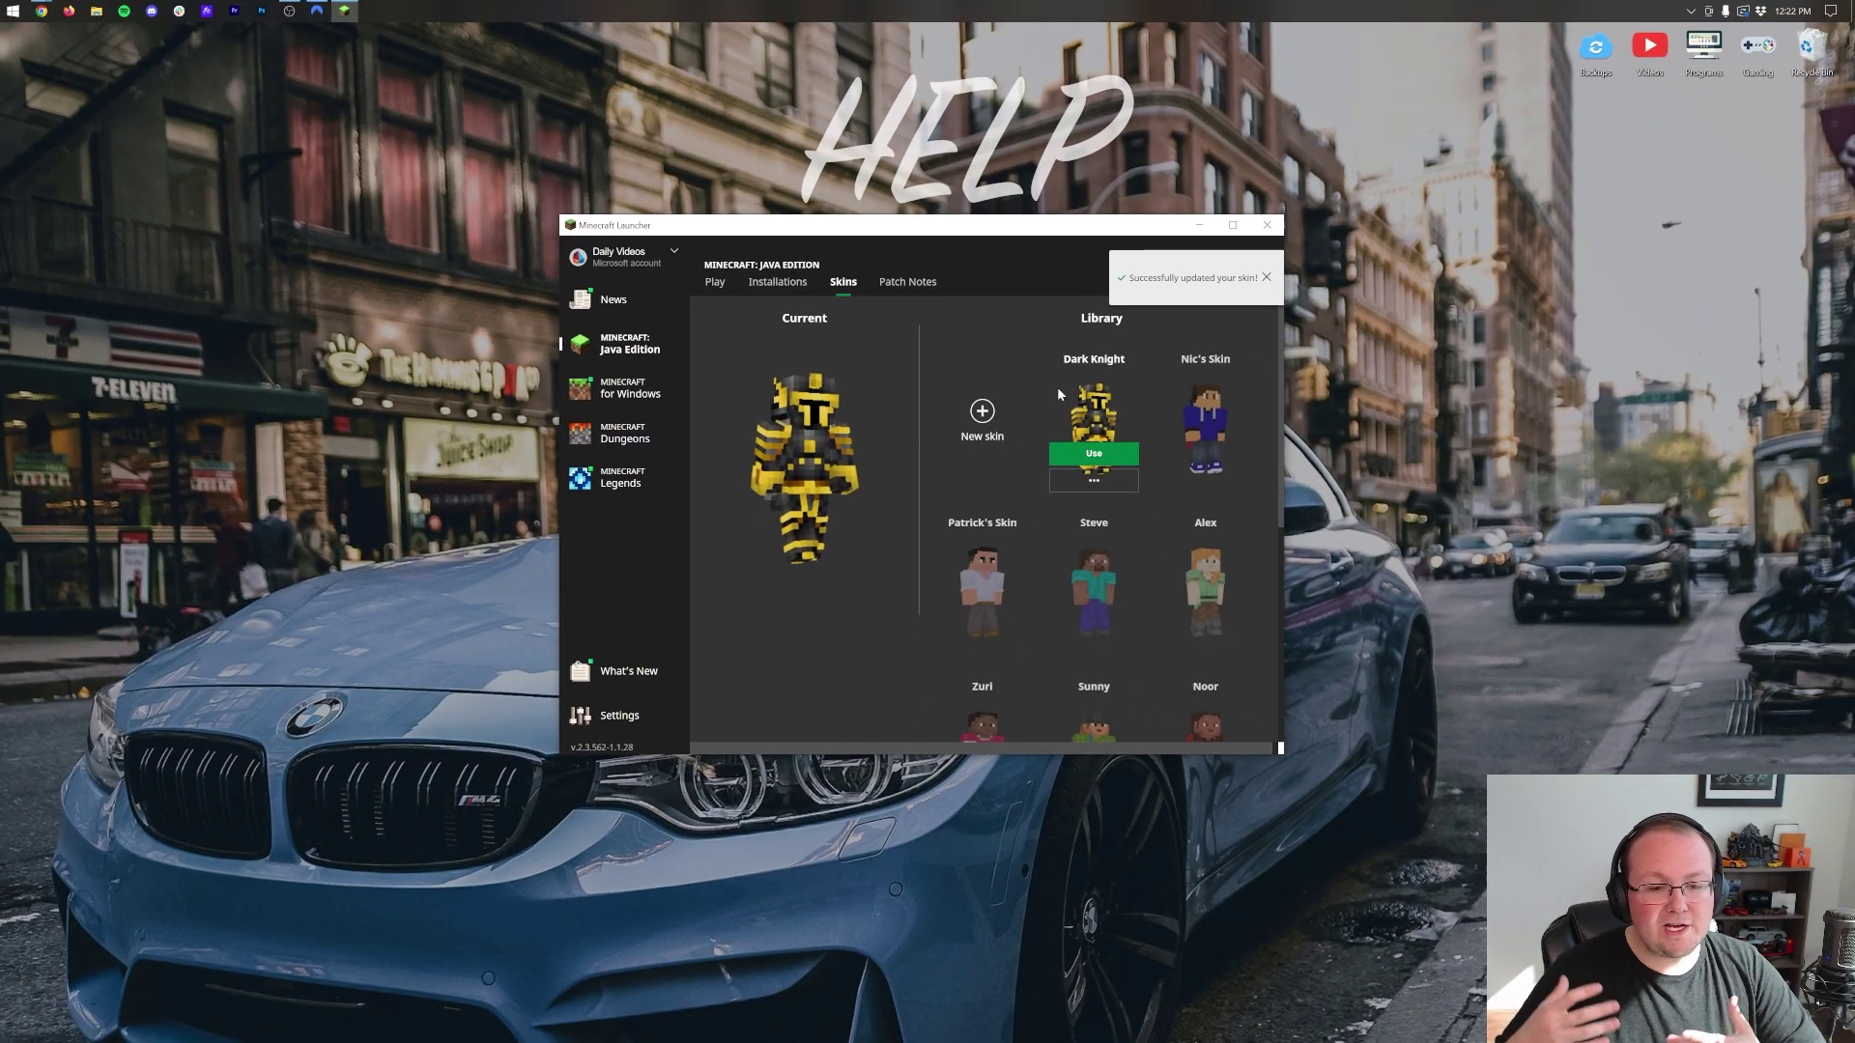
click(715, 281)
click(1018, 642)
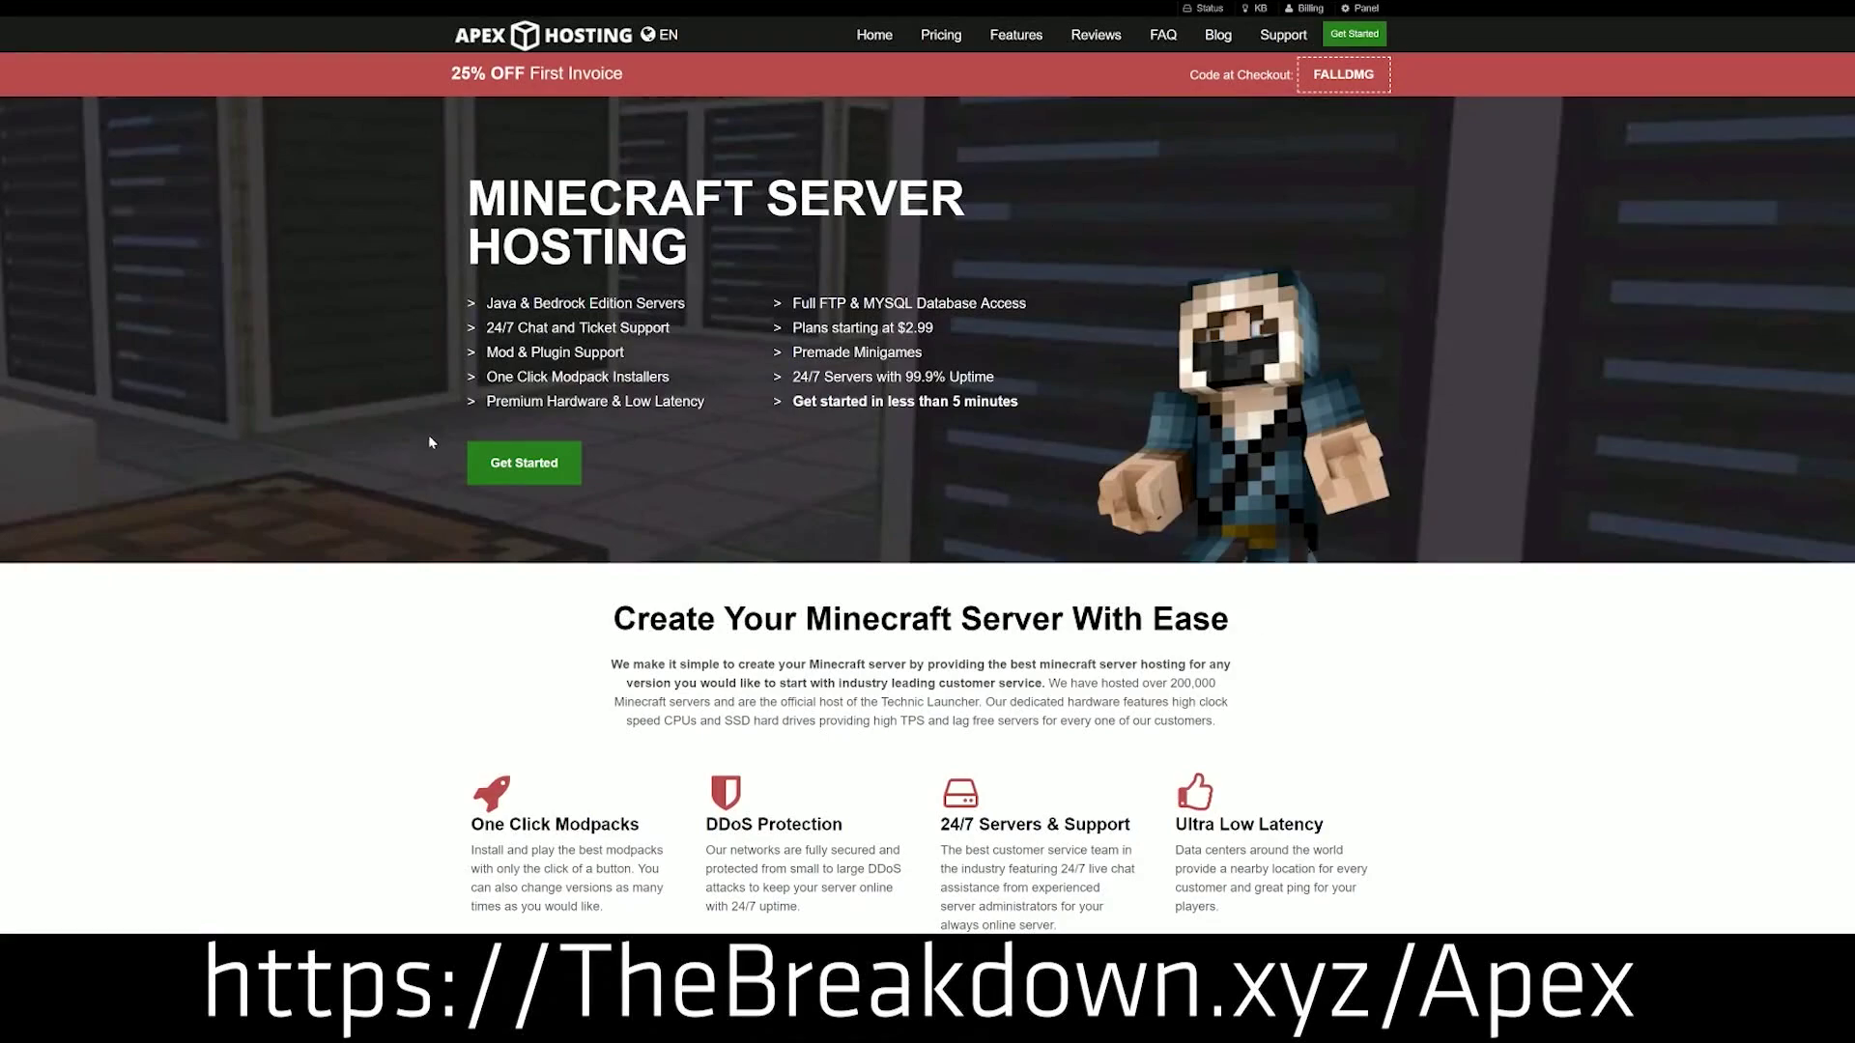
Step: Review the features on the Apex Hosting page, including DDoS Protection, Automated Backups and Instant Setup
scroll(730, 583, down, 4)
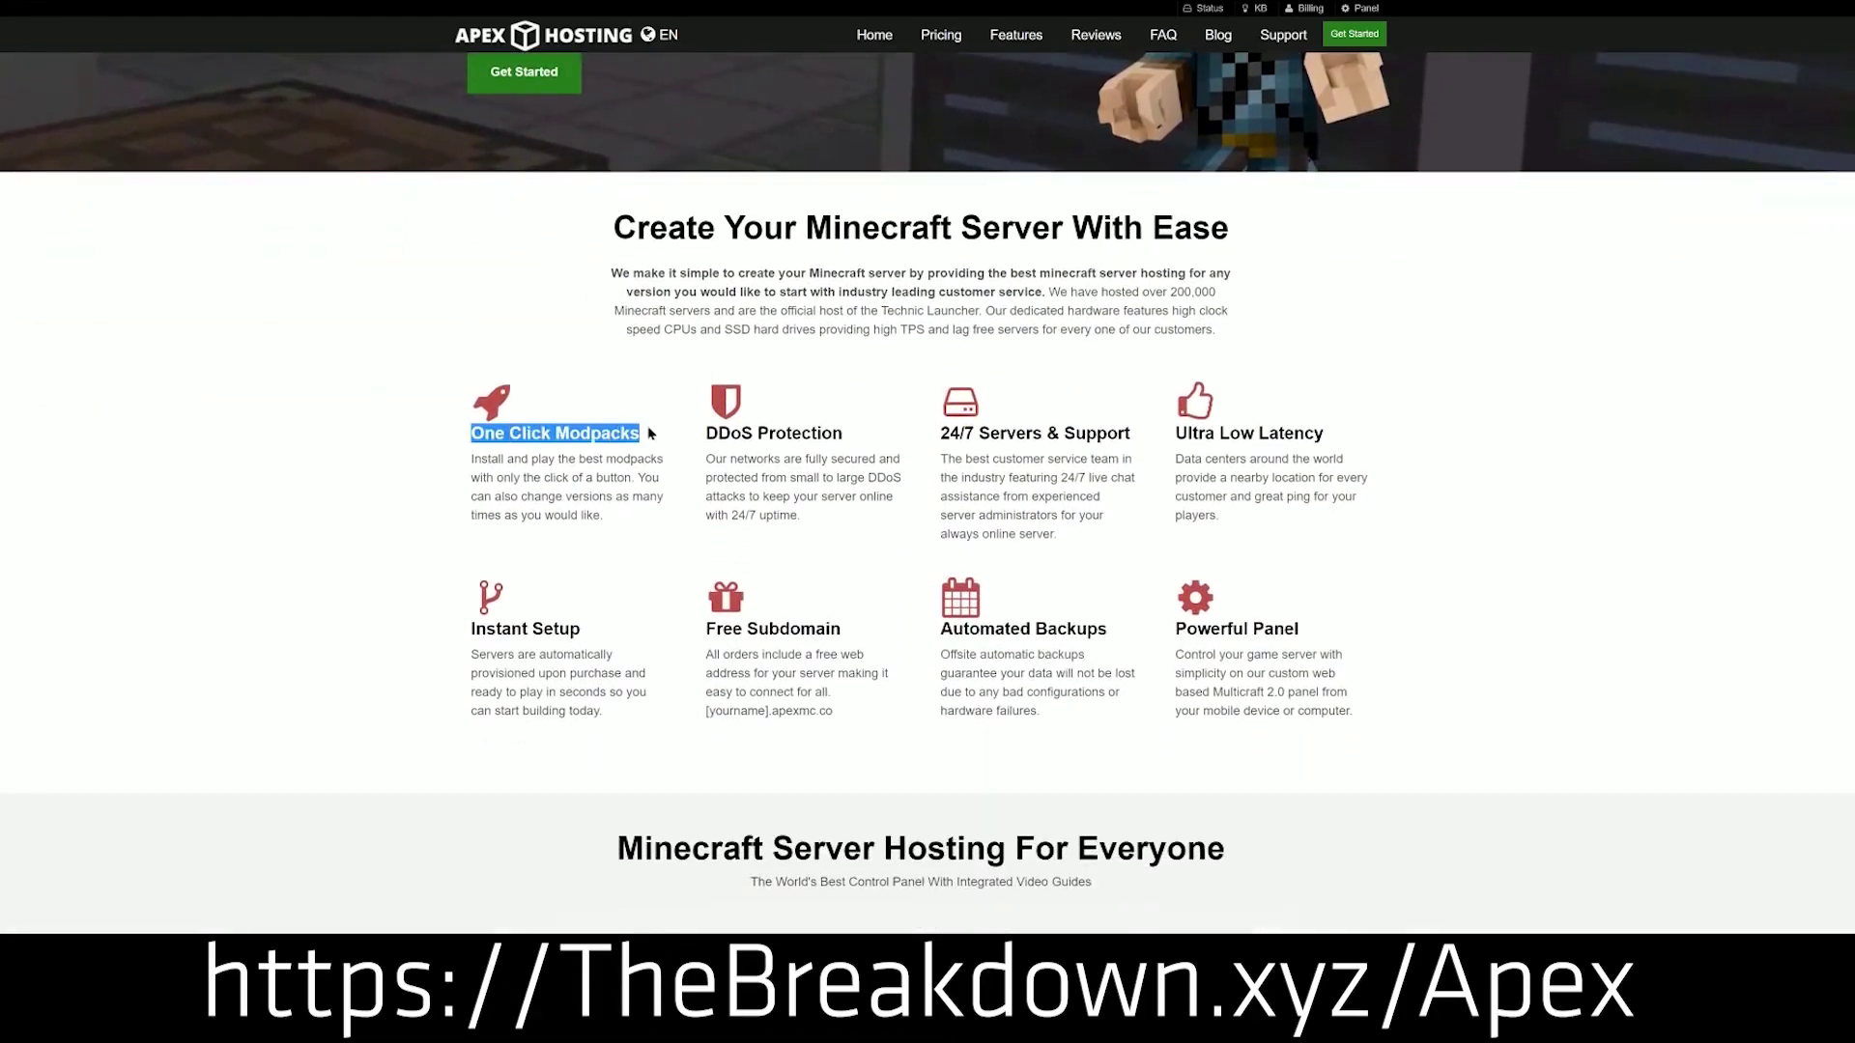
drag(718, 434, 801, 433)
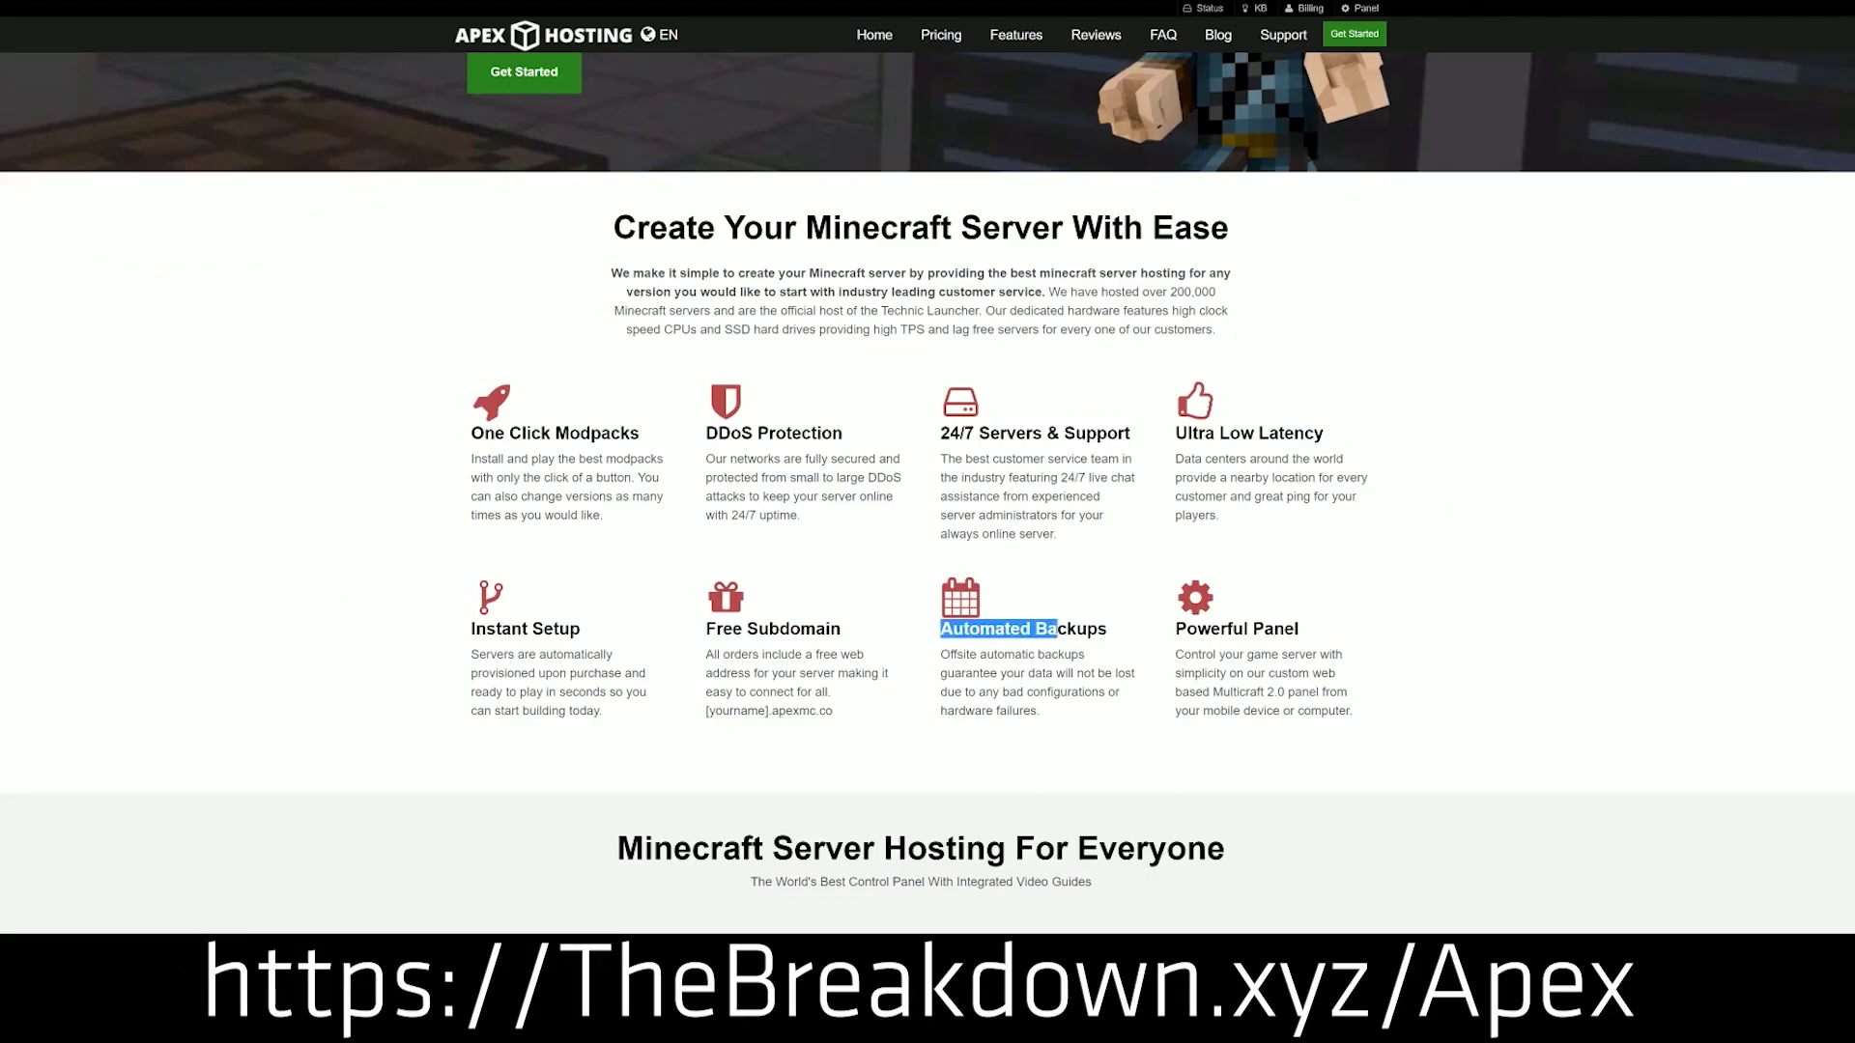
drag(1057, 629, 1164, 628)
click(858, 636)
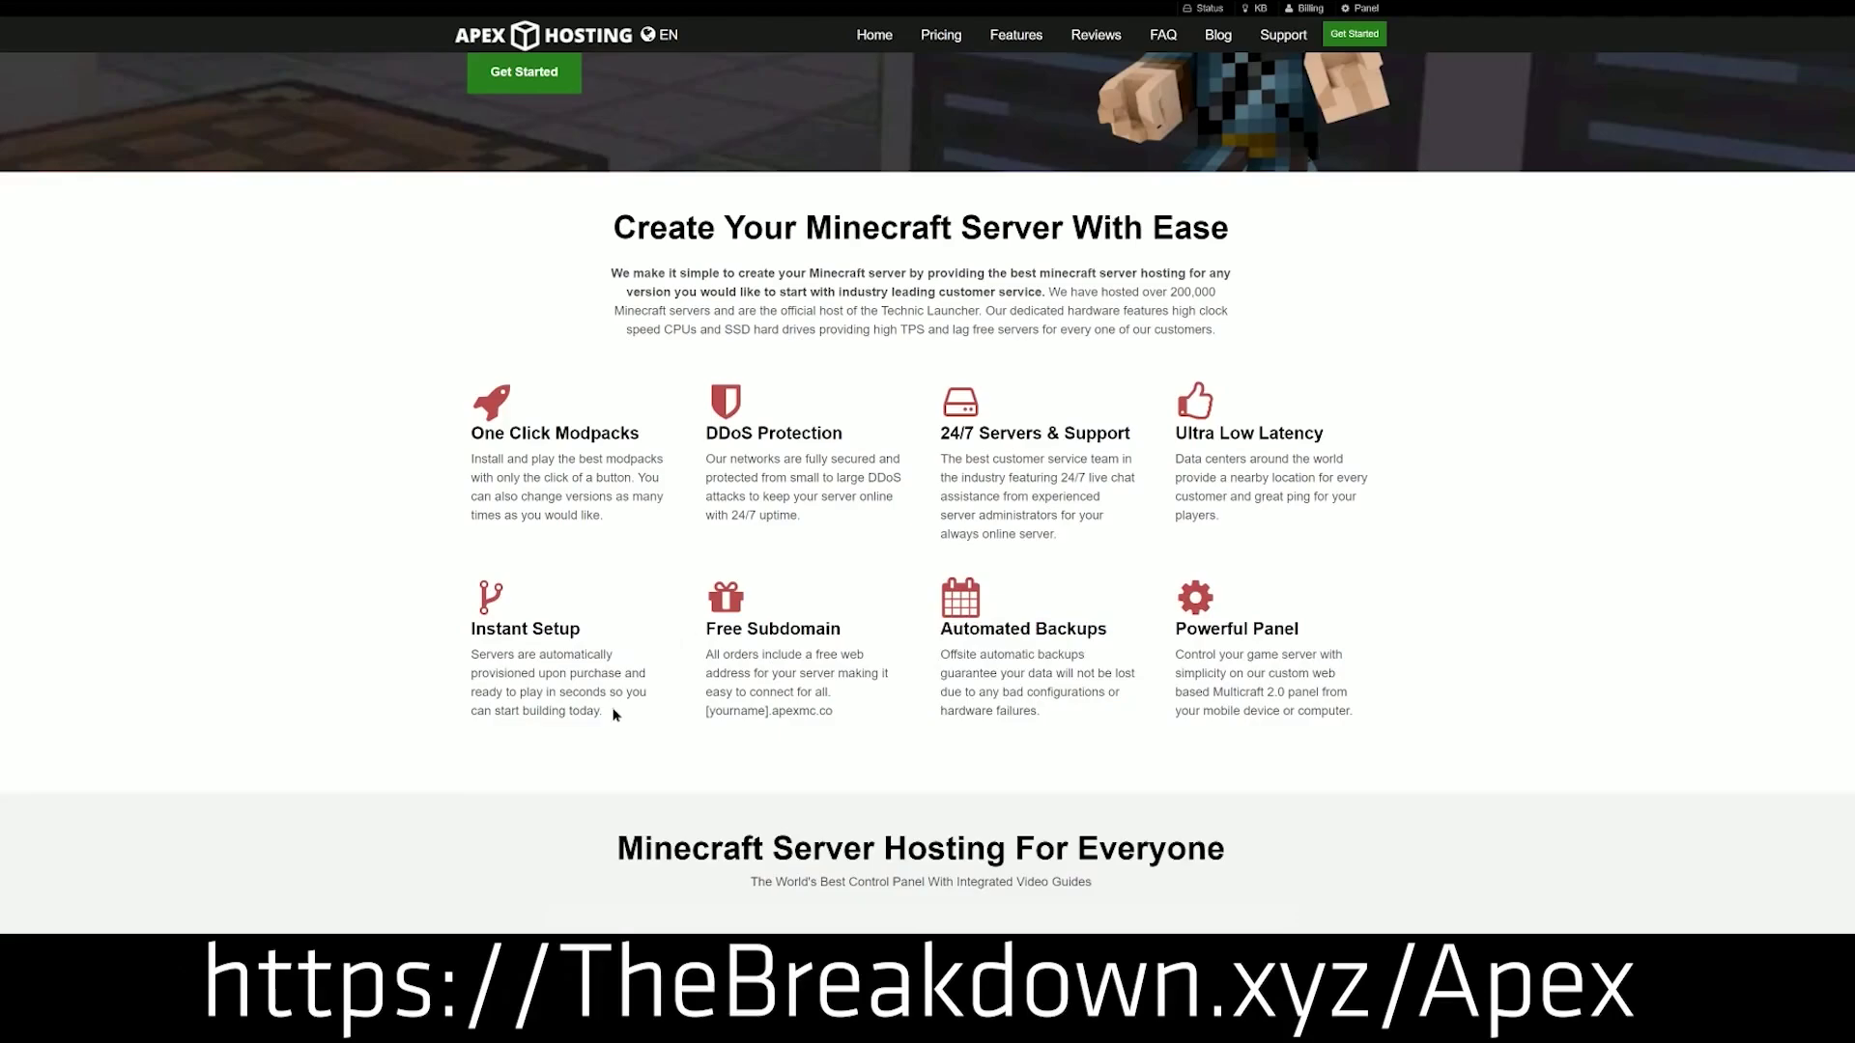
drag(614, 715, 474, 629)
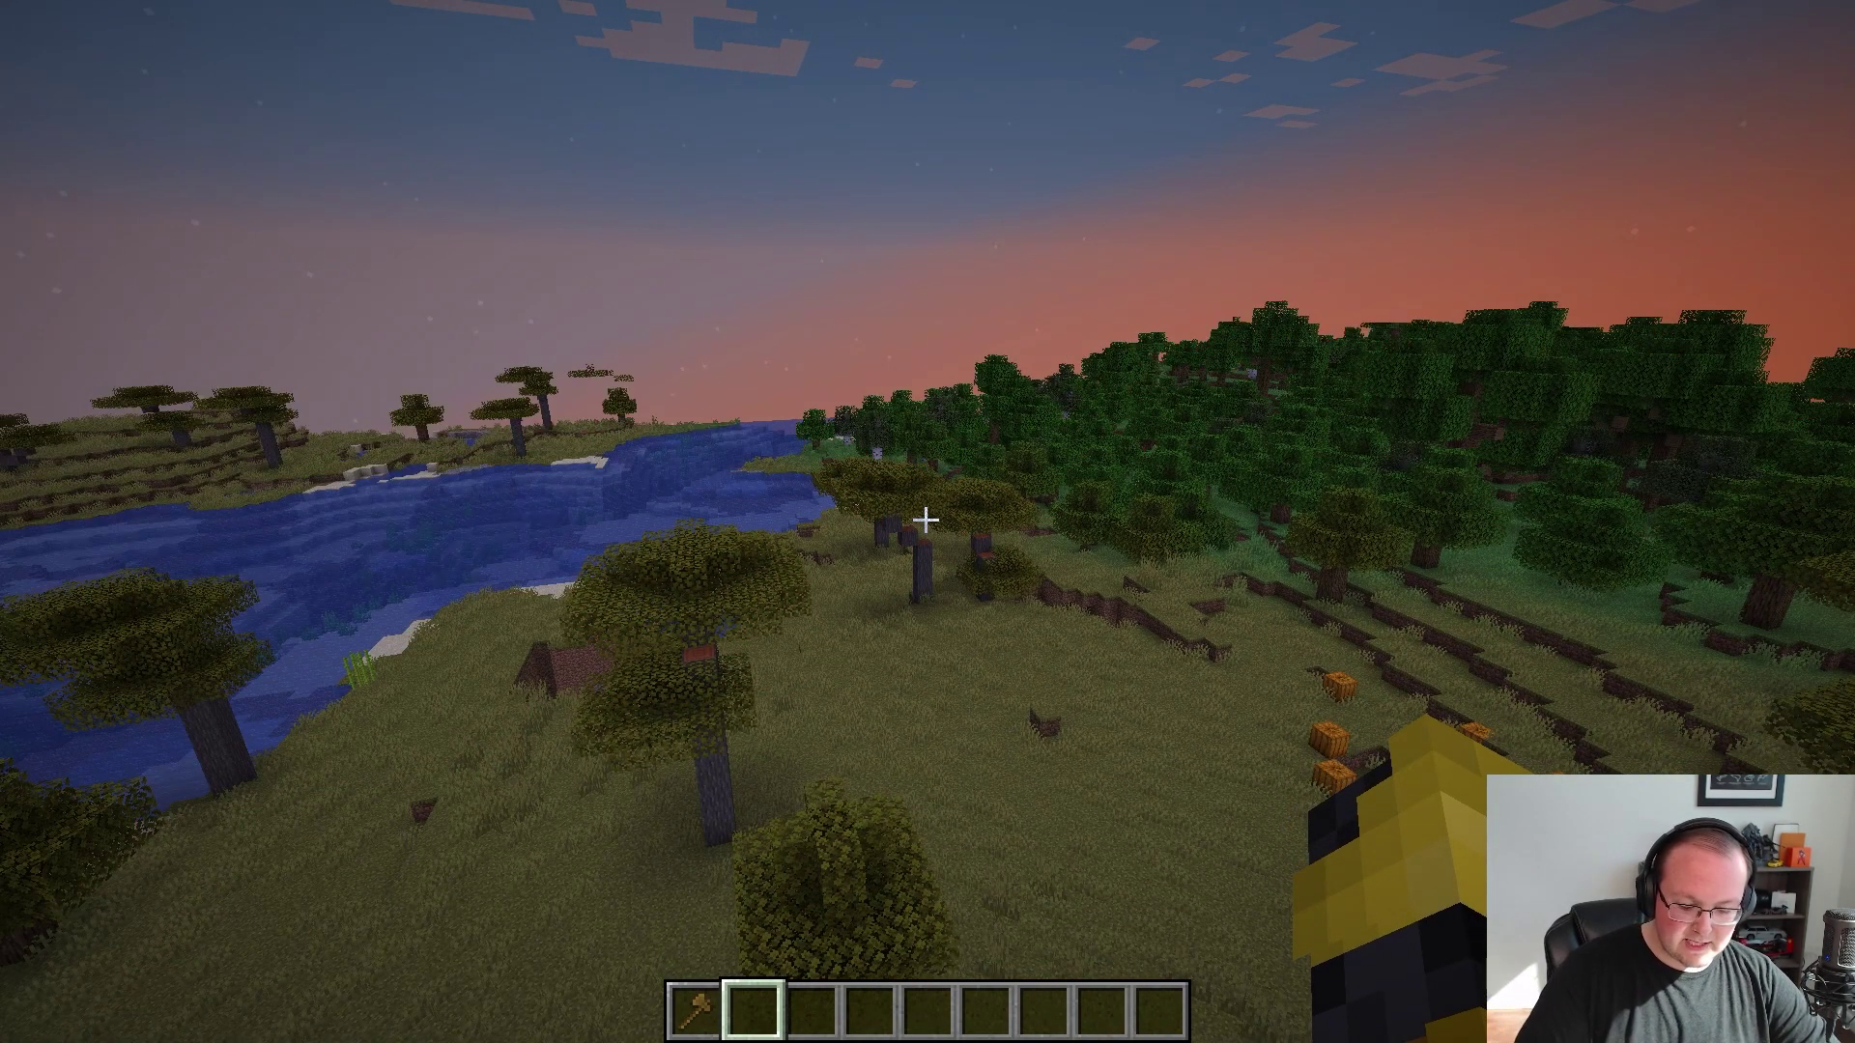
Step: Show the character from the front in third person and set the world time to day with /time set day
key(F5)
key(F5)
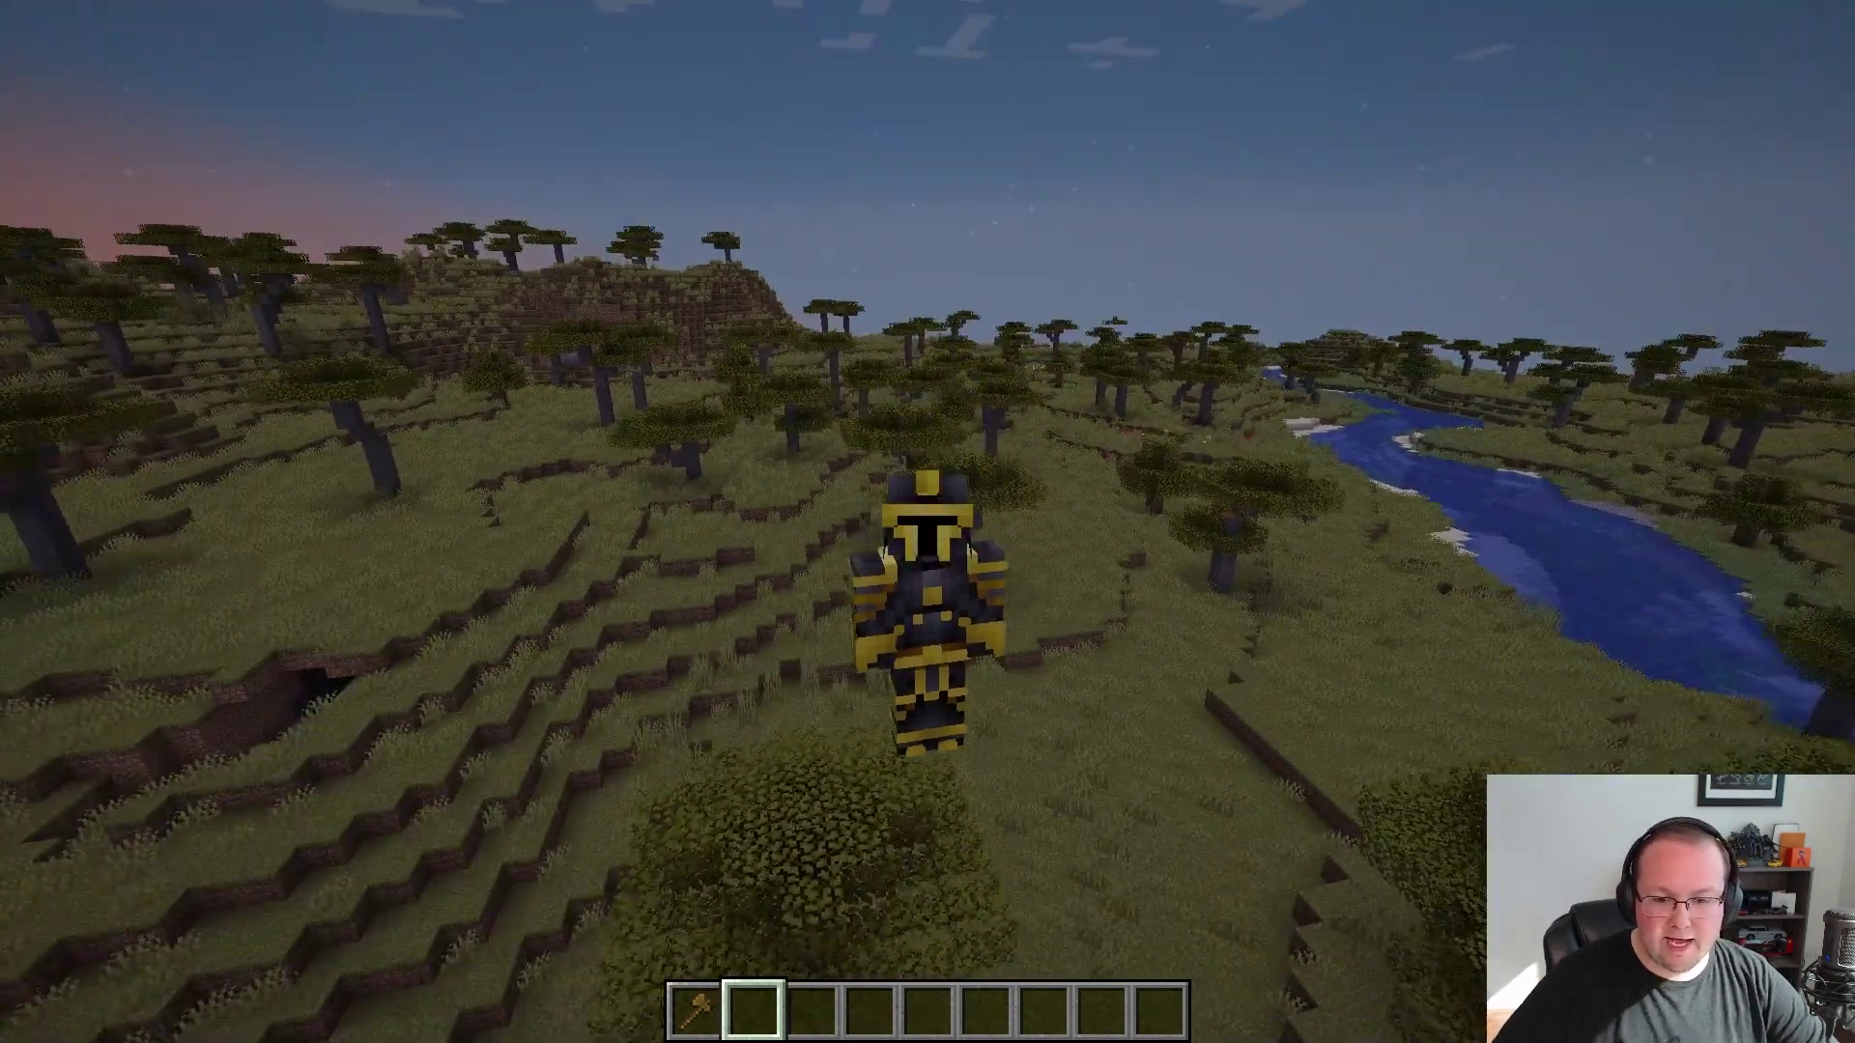
text(/time set d)
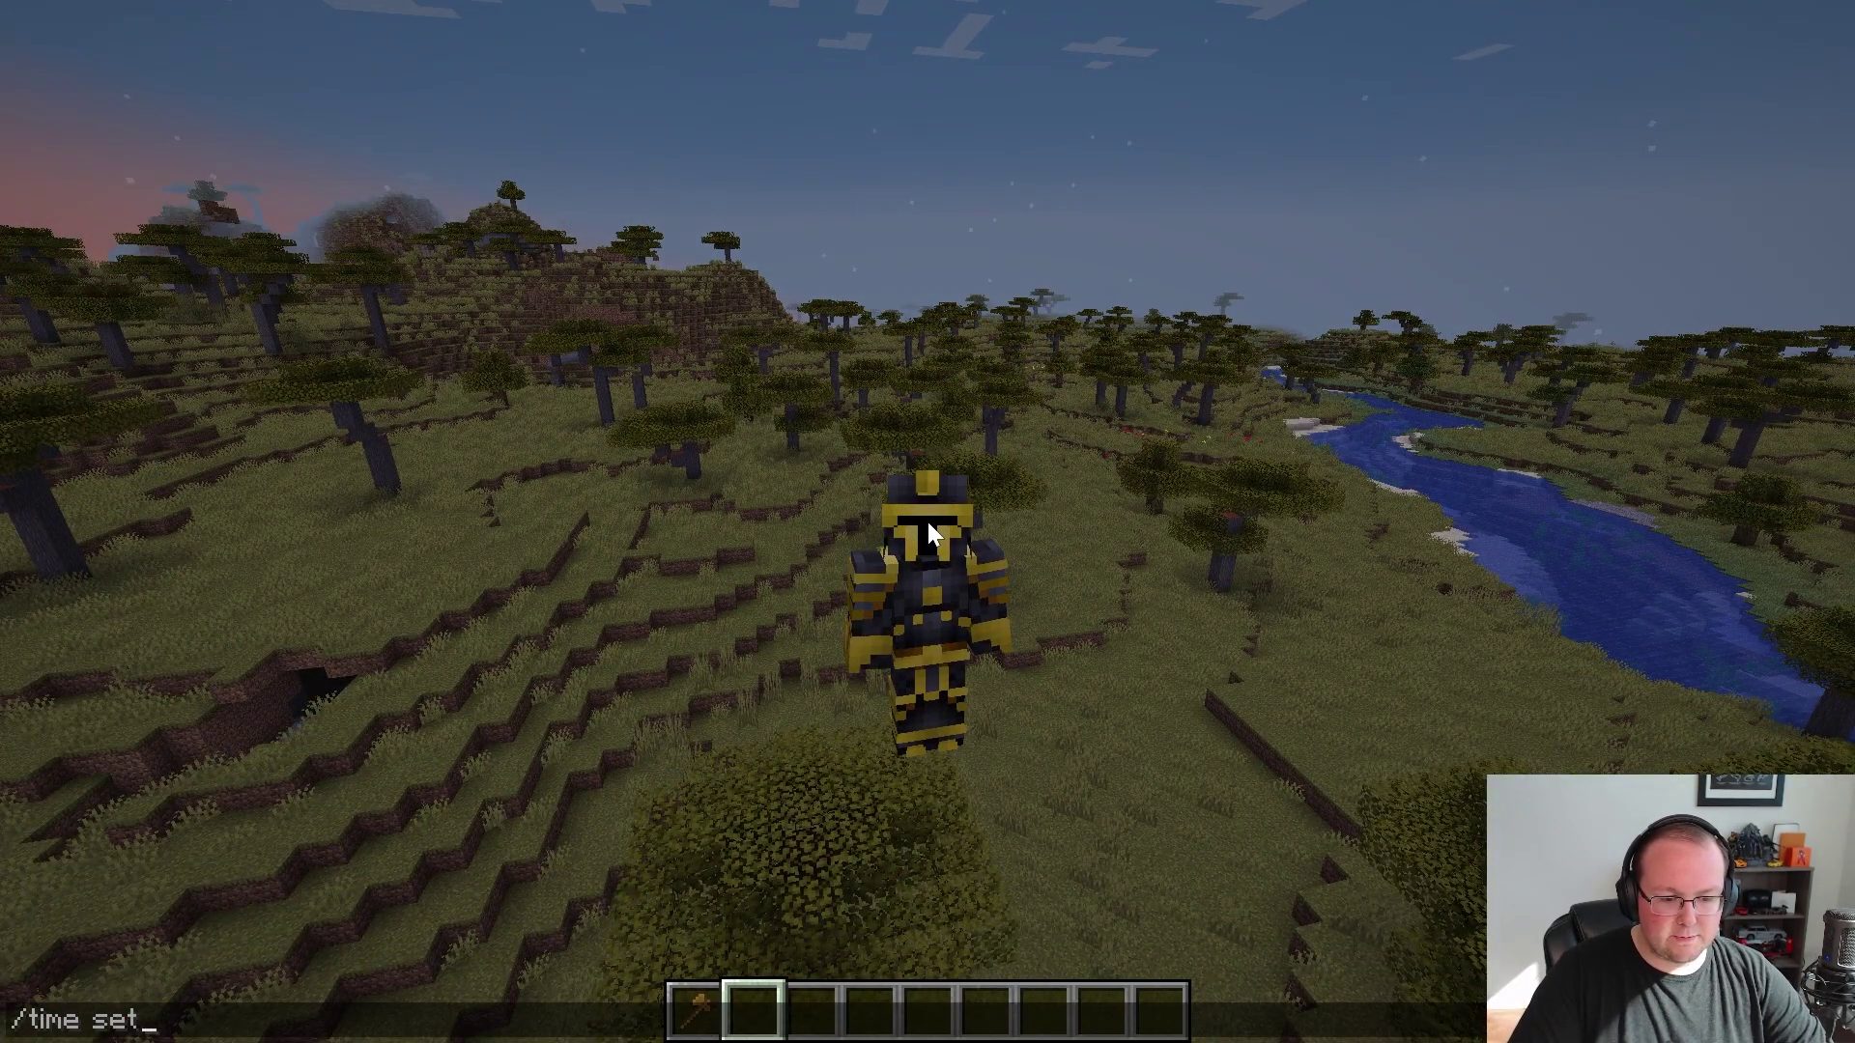
text(ay)
key(Return)
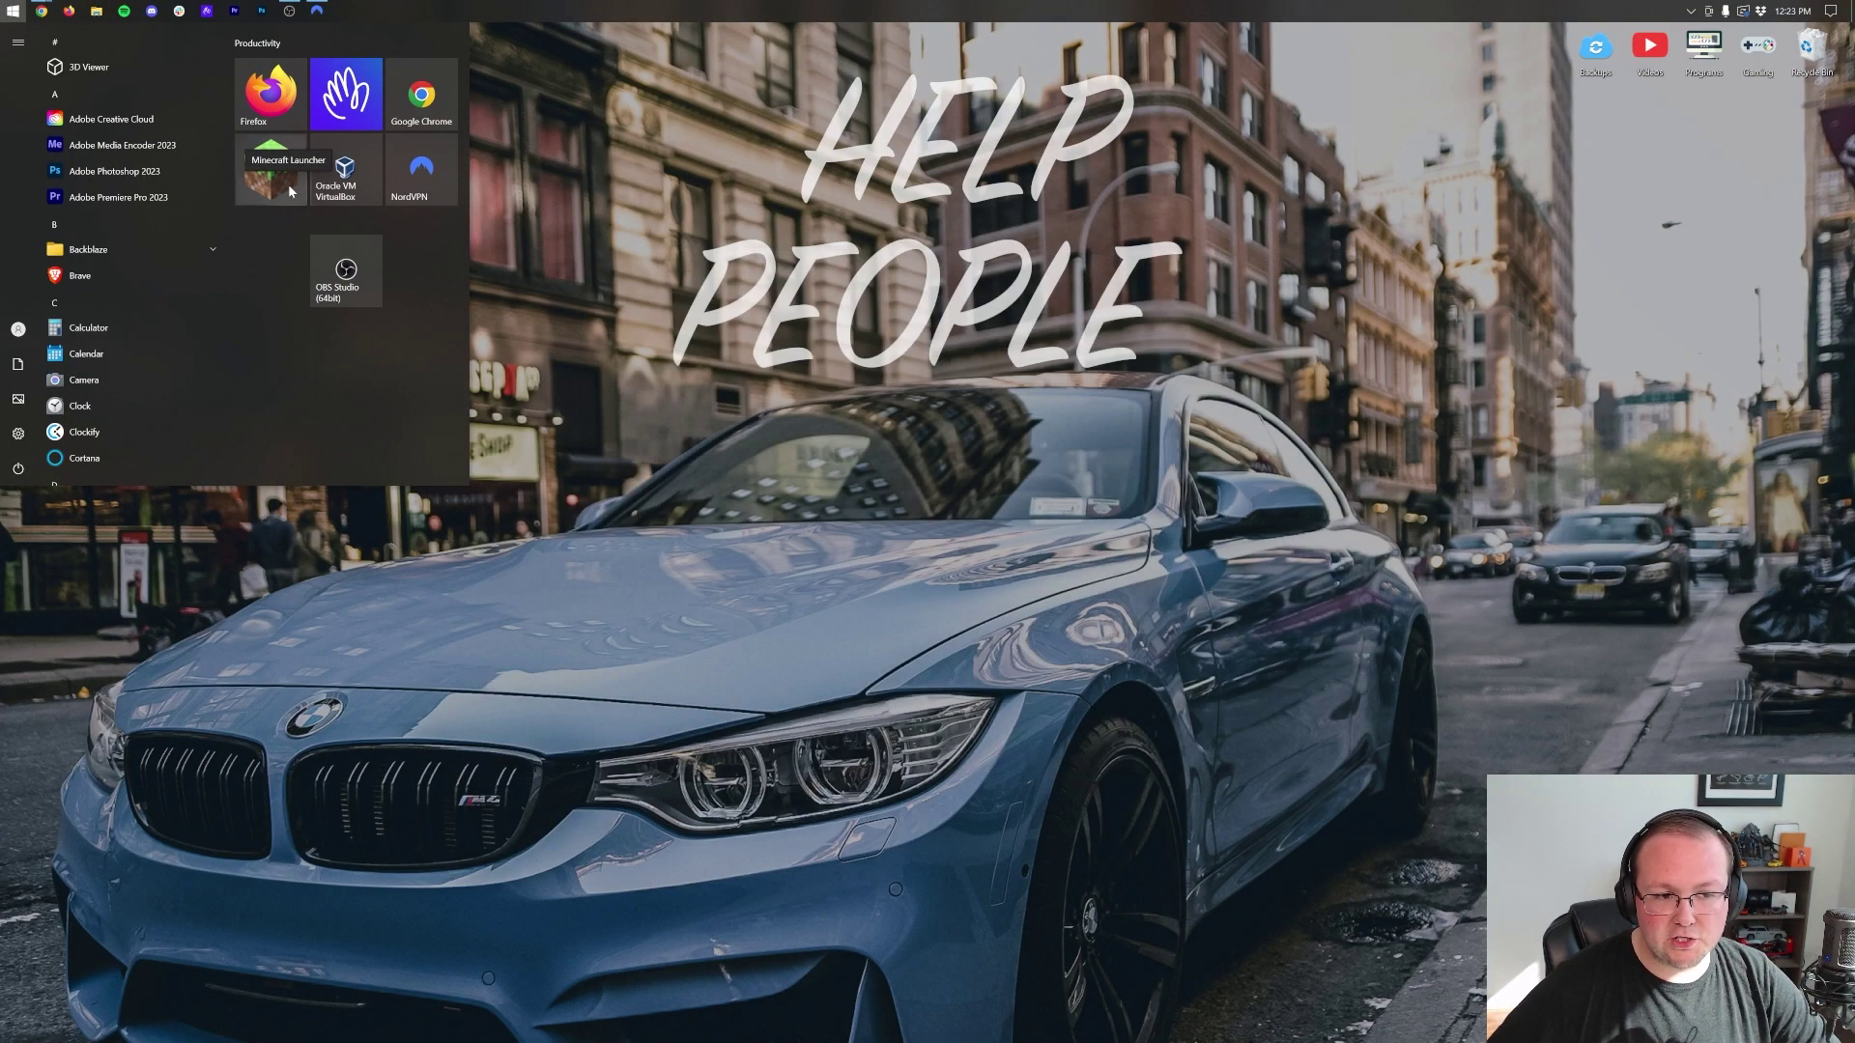
Step: Reopen the Minecraft Launcher from the desktop, retrying once the game has fully closed
click(288, 184)
click(966, 671)
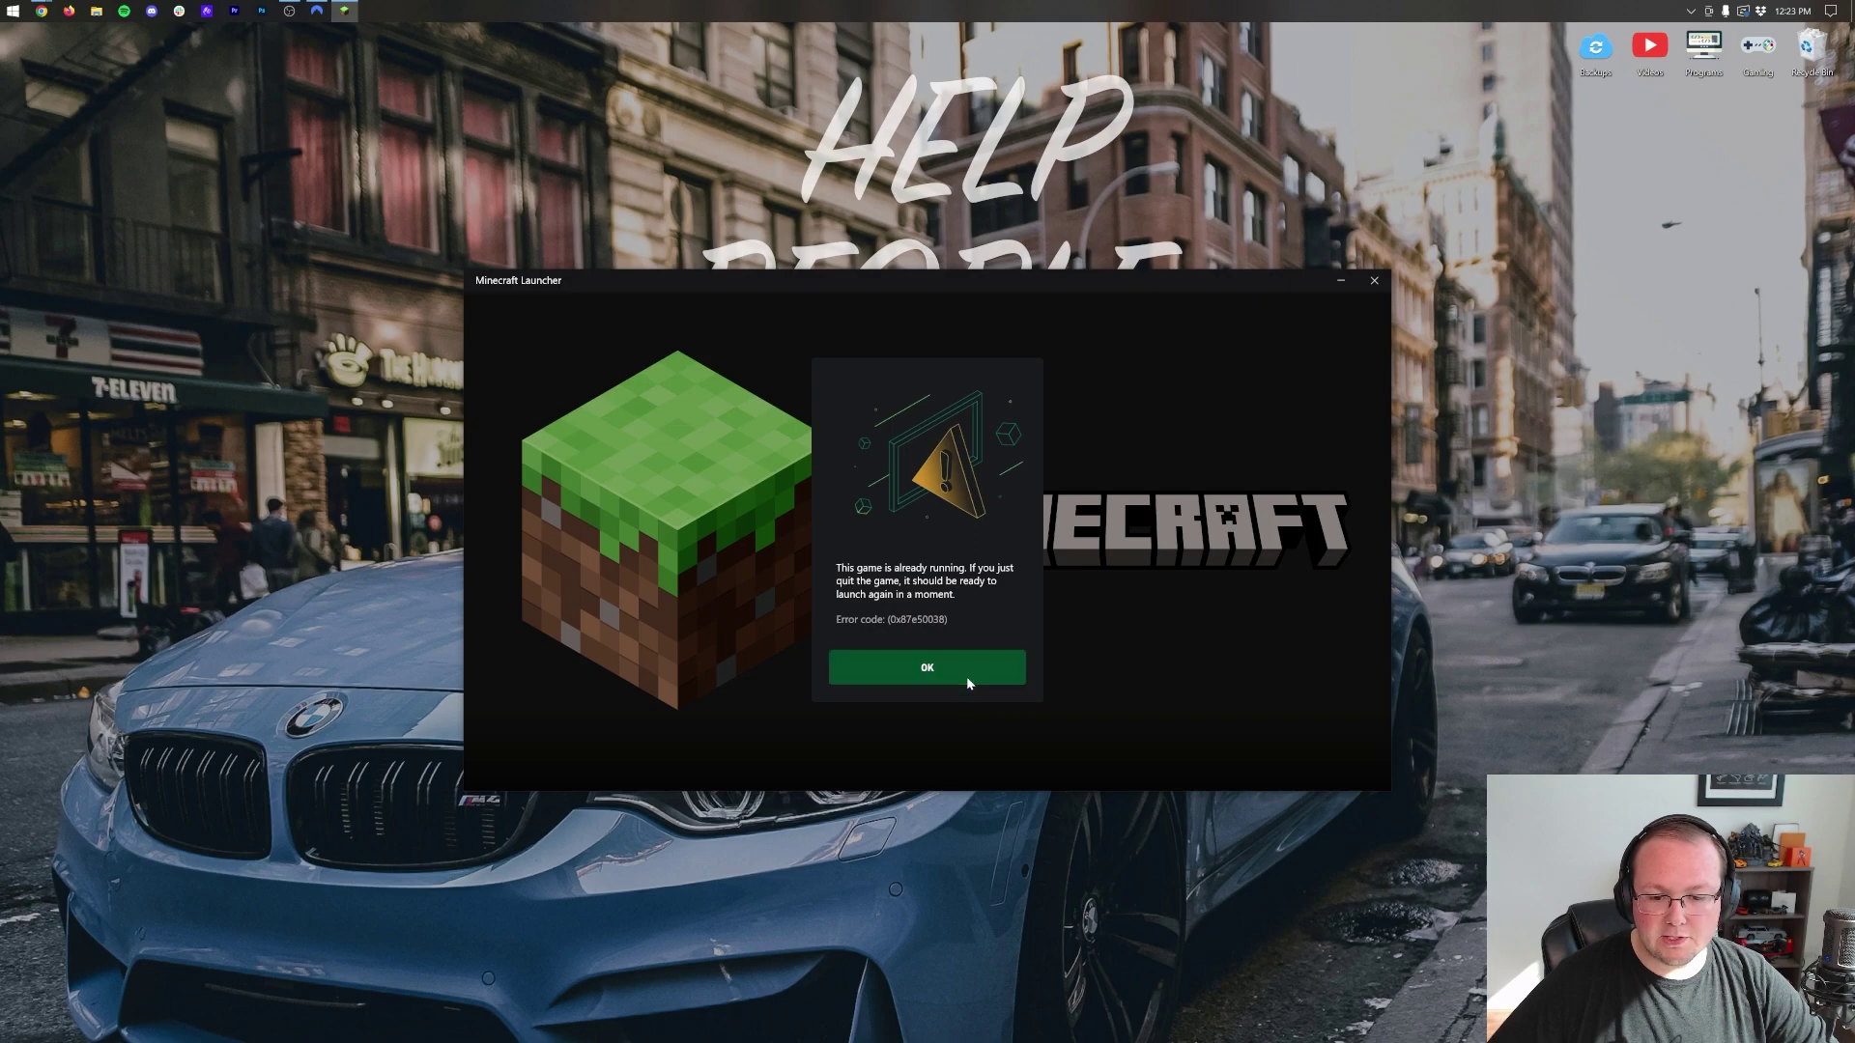
key(super)
click(271, 168)
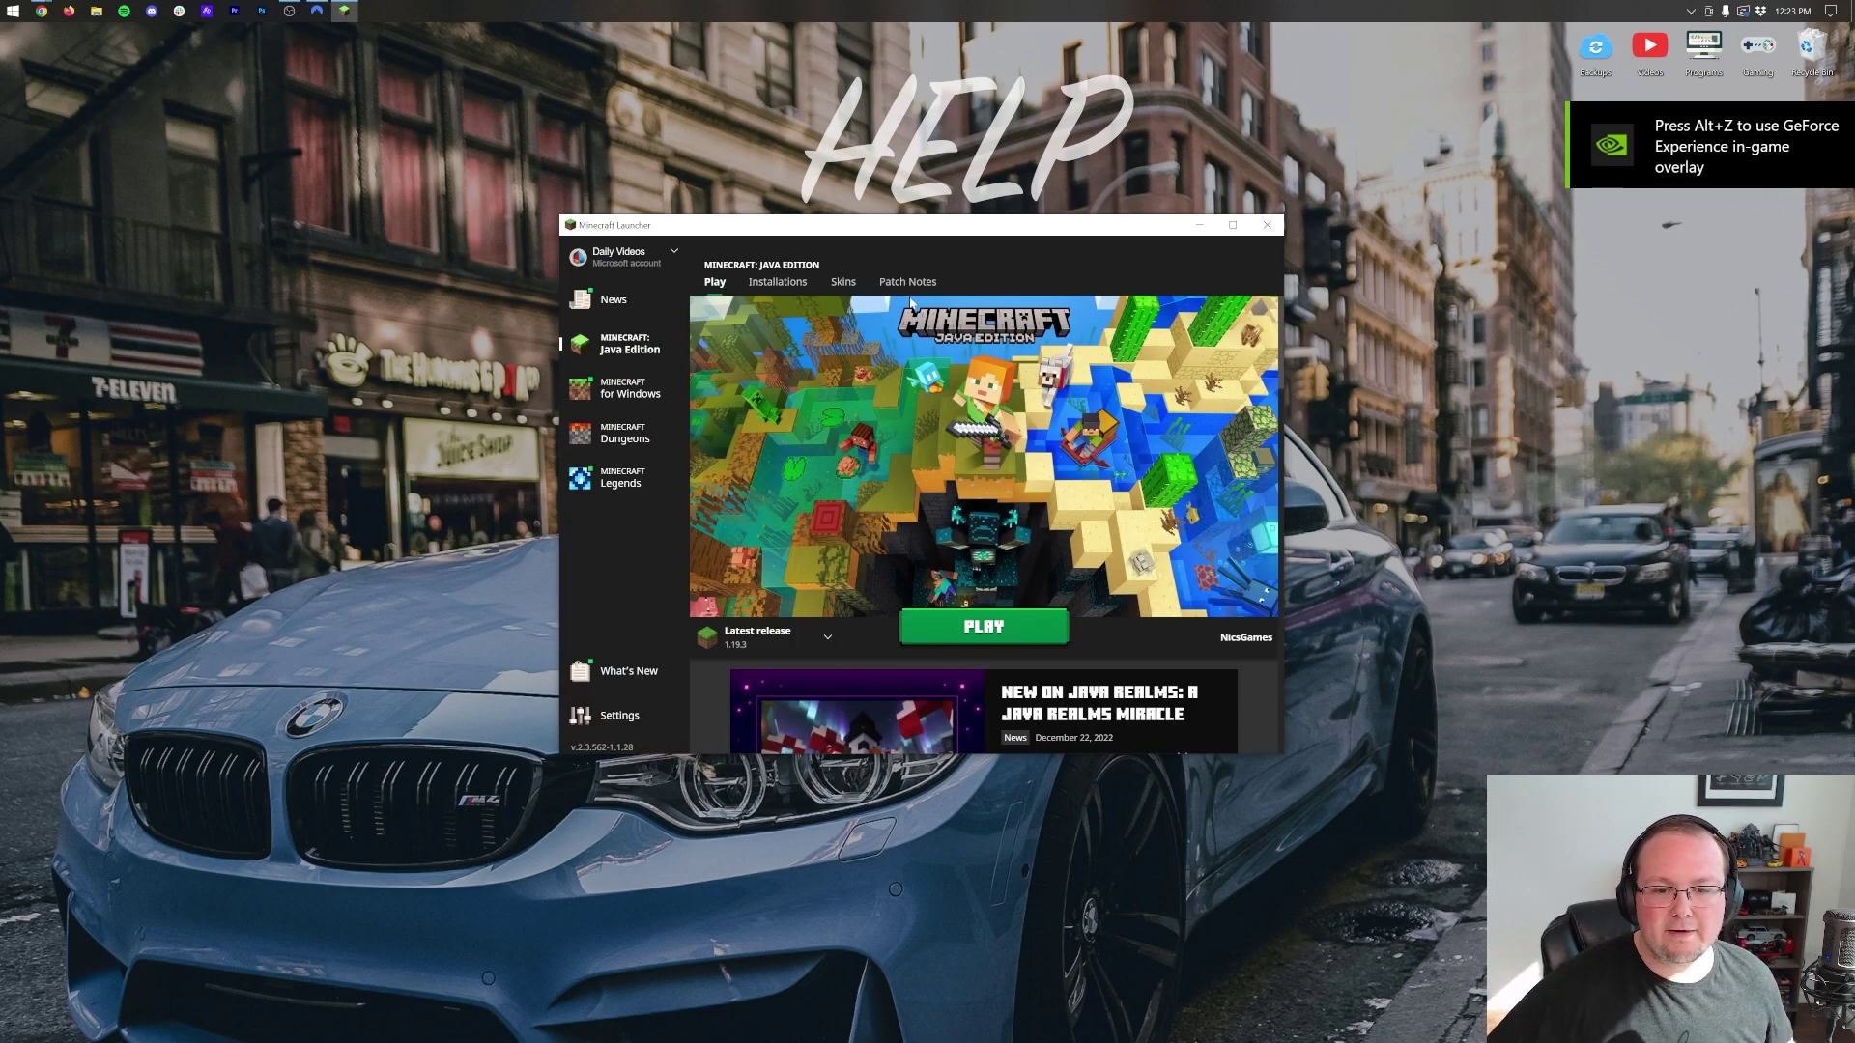
Step: Apply the custom blue hoodie skin from the Java Edition skin library as the current skin
click(843, 281)
mouse_move(1196, 356)
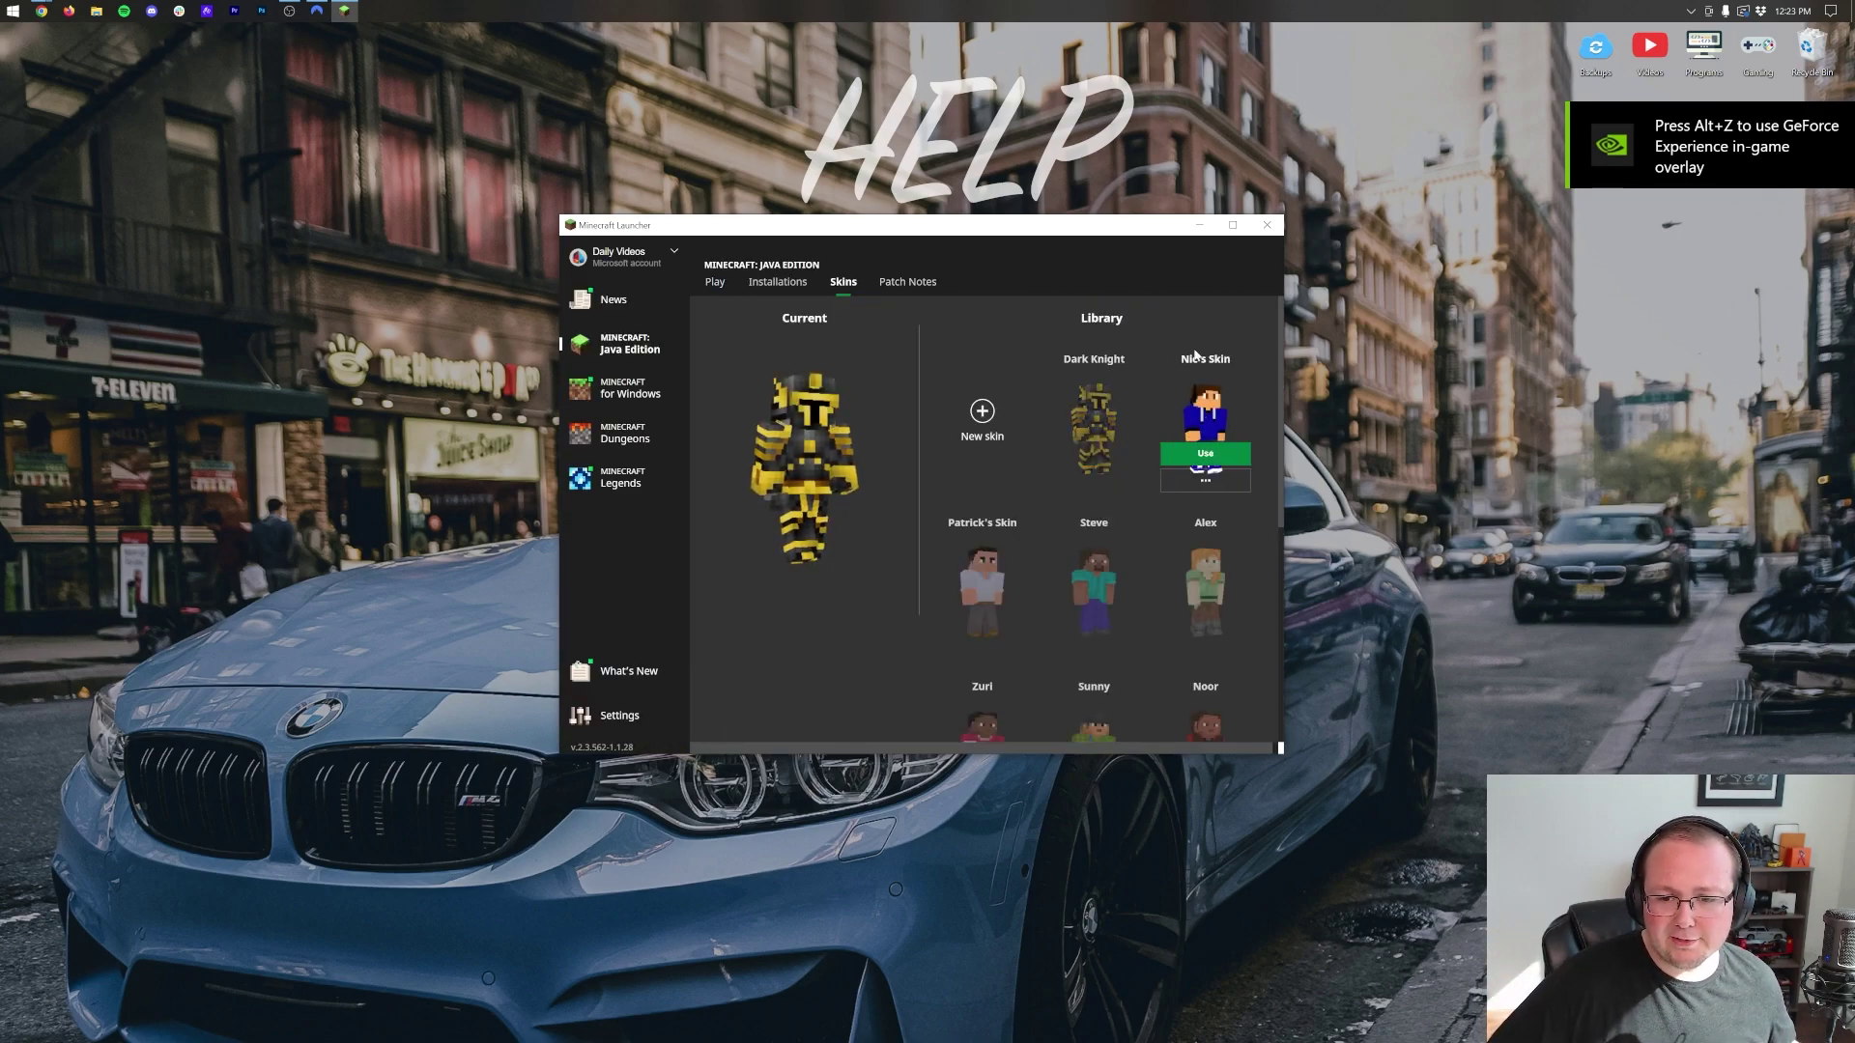
click(1204, 454)
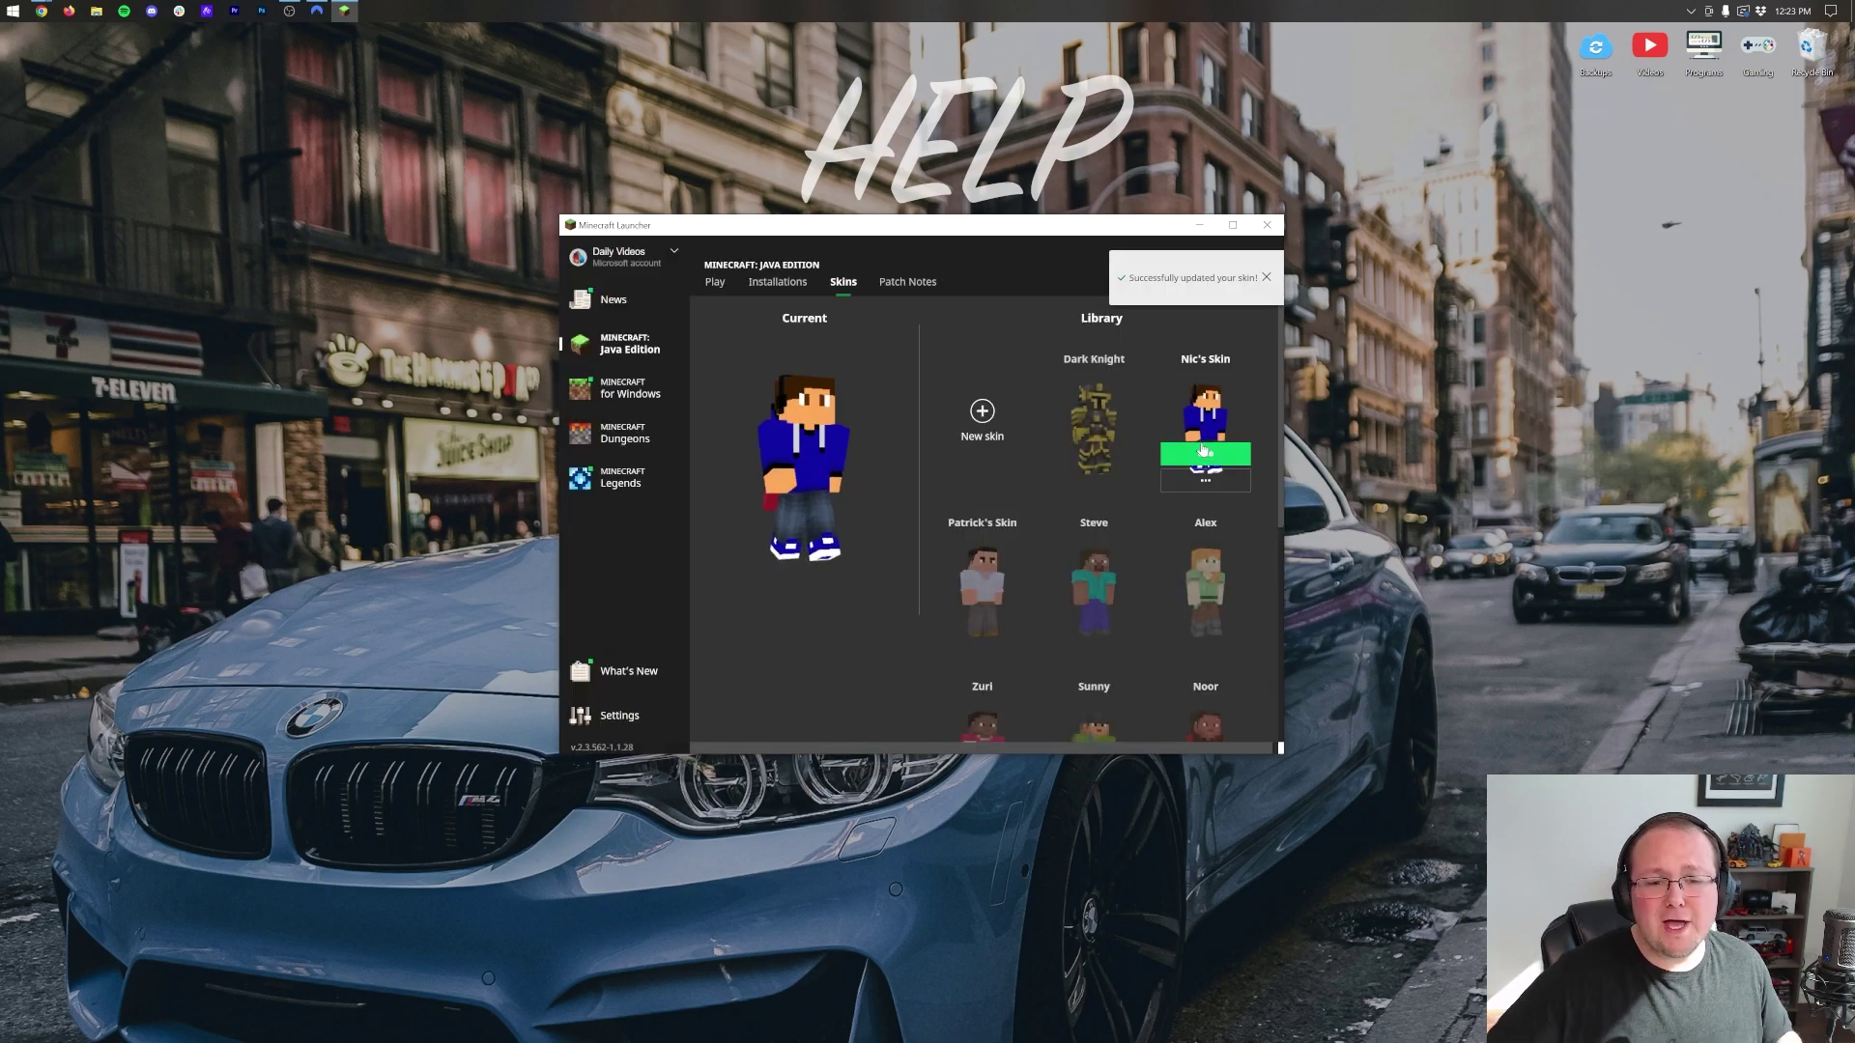
Step: Launch Minecraft: Java Edition again and view the character from the front in third person
click(713, 283)
click(948, 629)
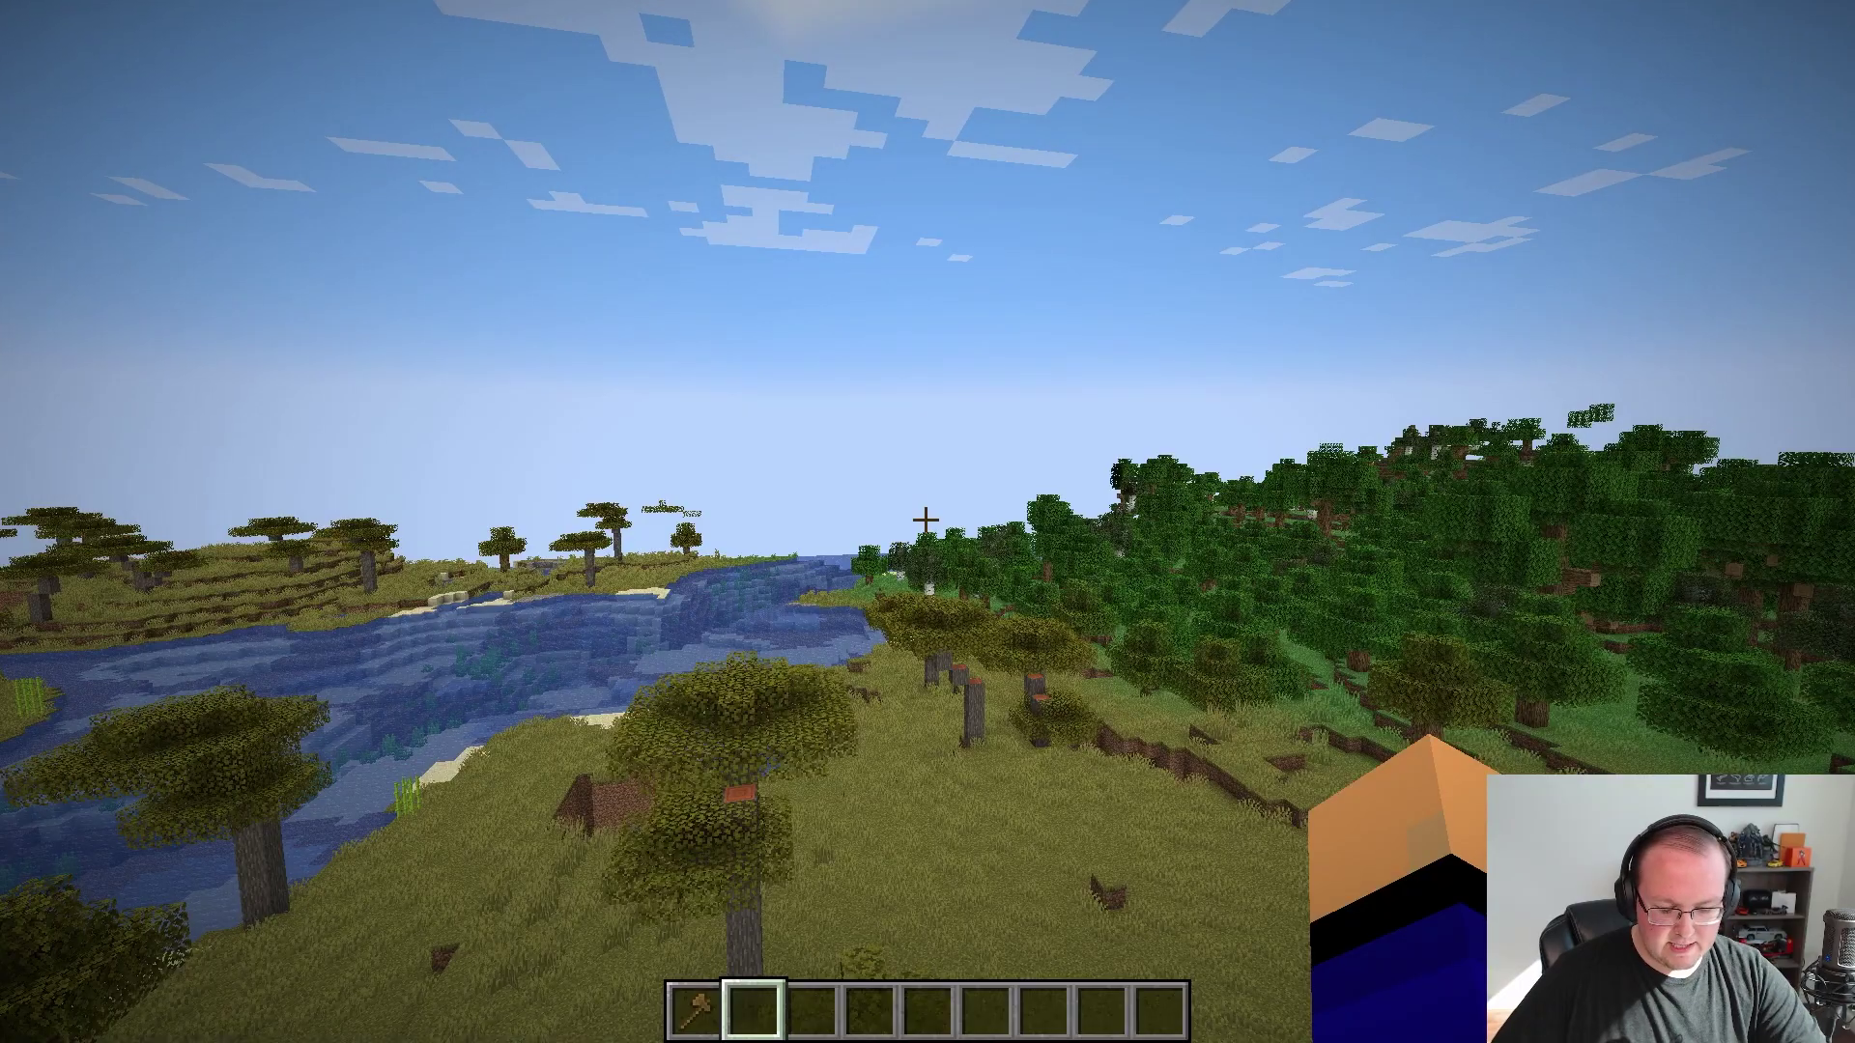
key(F5)
key(F5)
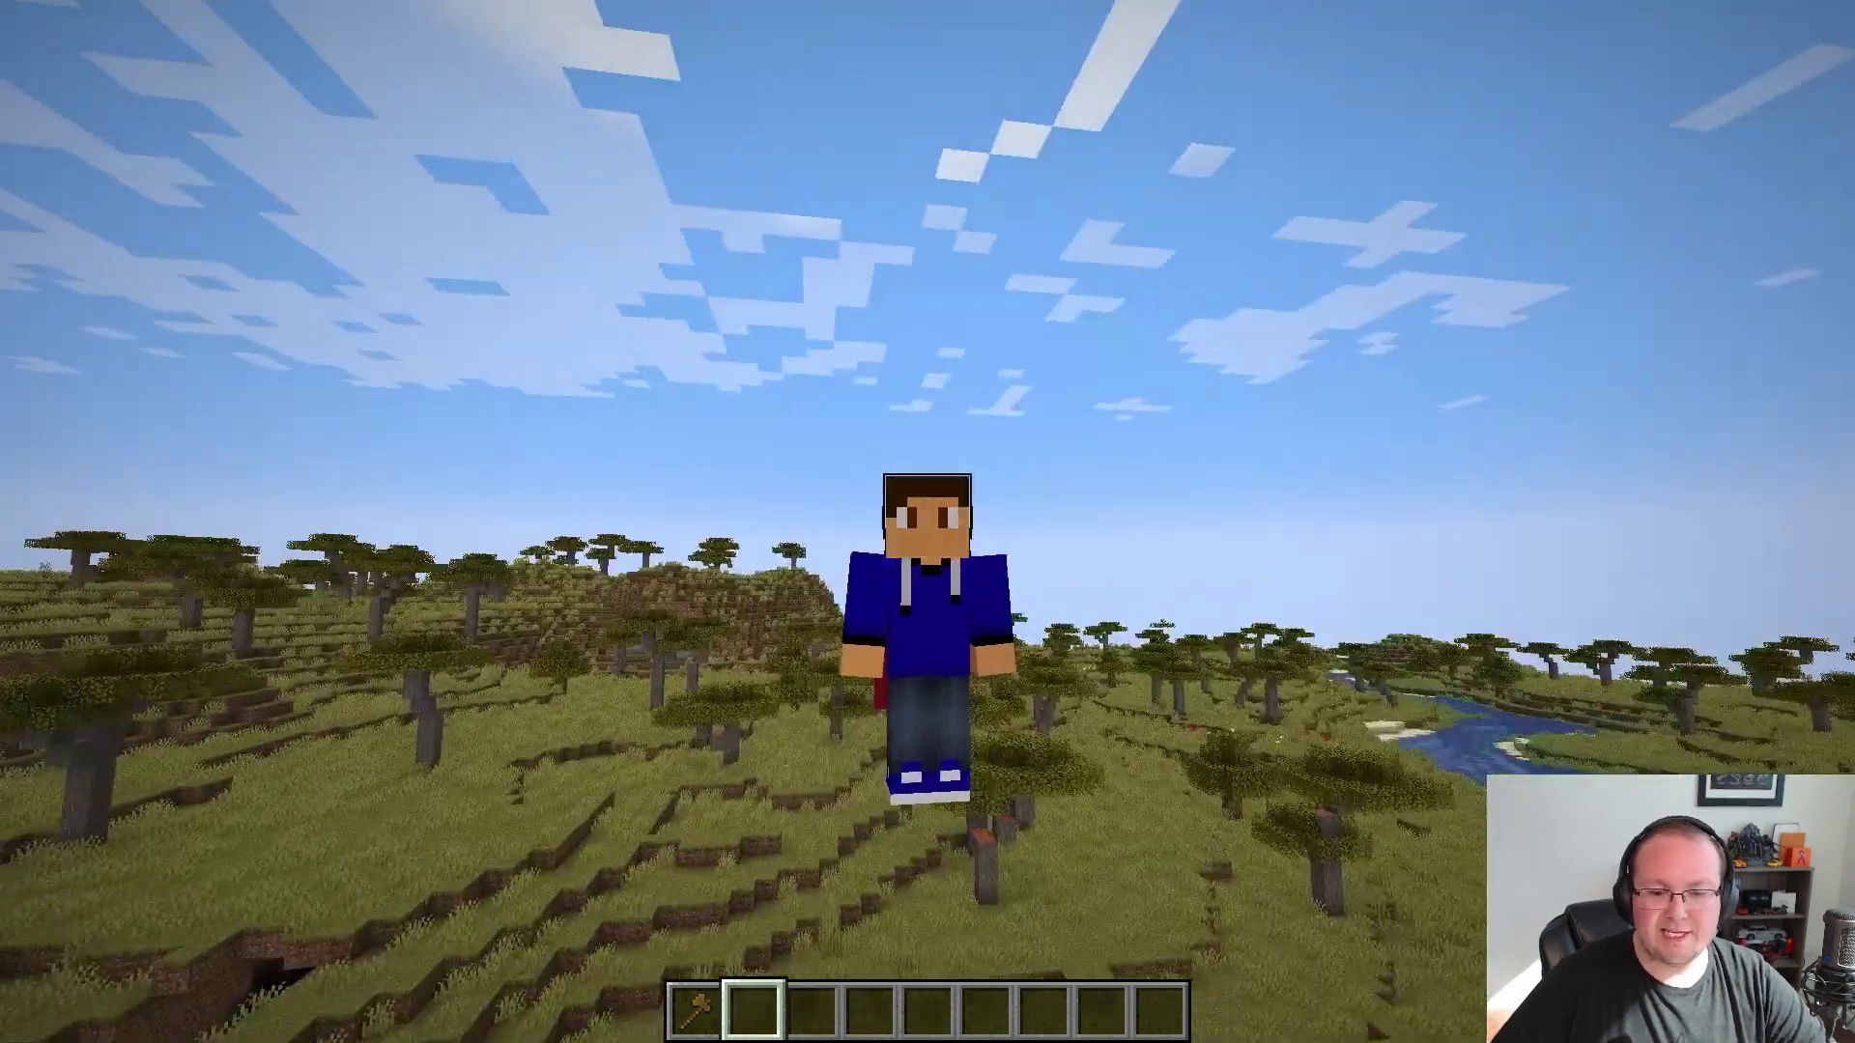